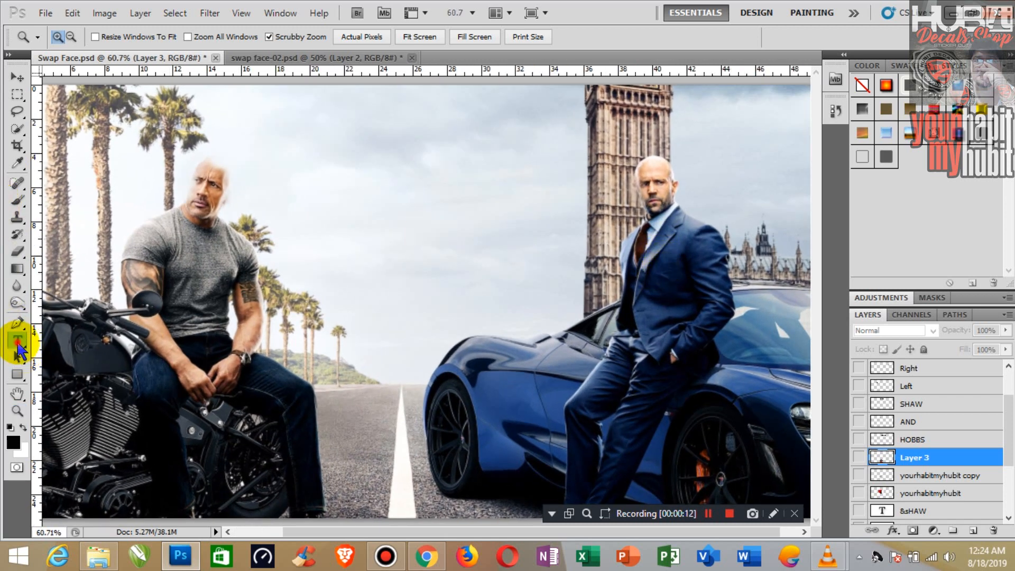
# Add the text "ADOBE PHOTOSHOP" in the sky area between the two men.
pyautogui.click(17, 341)
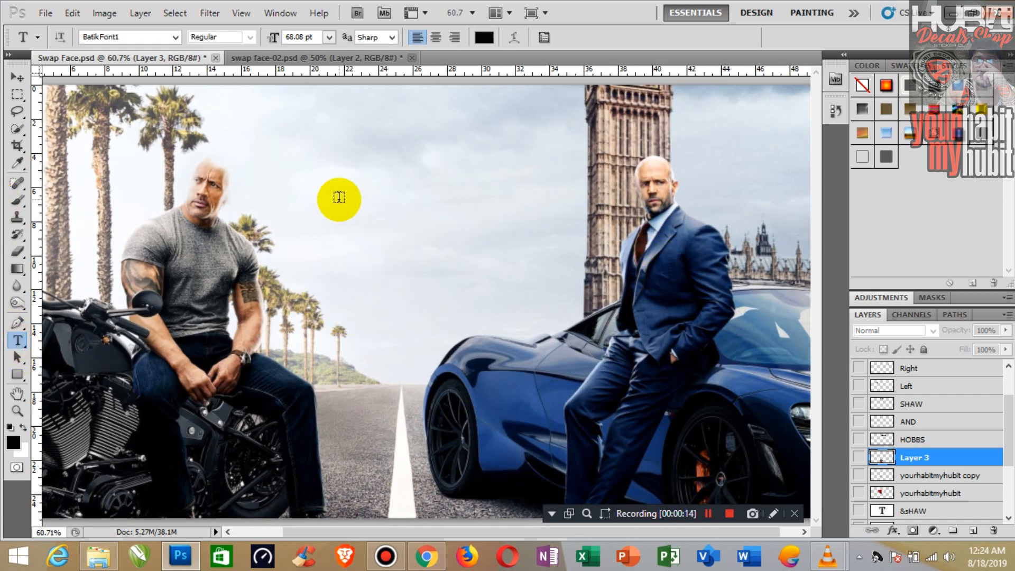
pyautogui.click(311, 174)
pyautogui.click(343, 224)
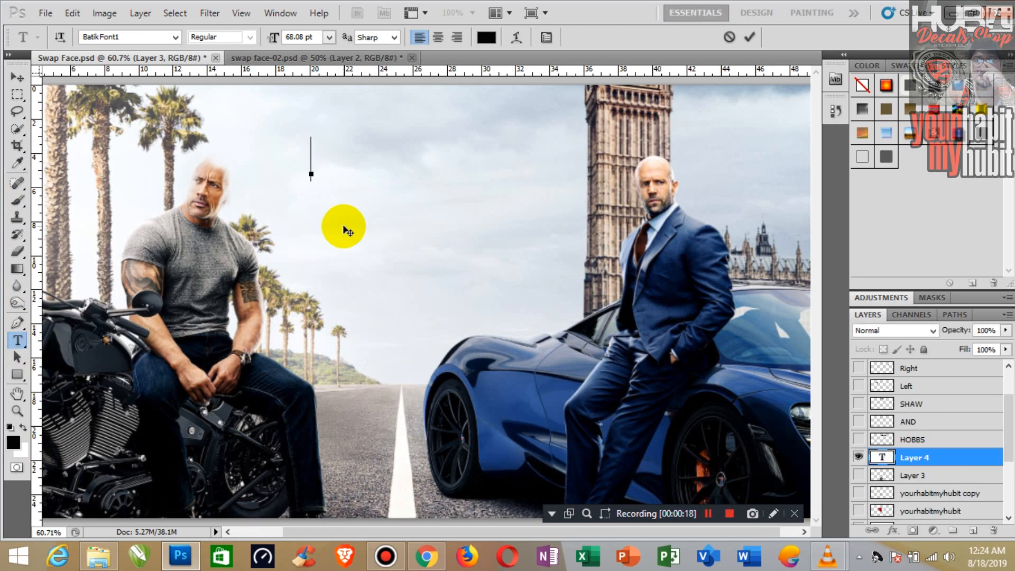
pyautogui.write('ADOBE')
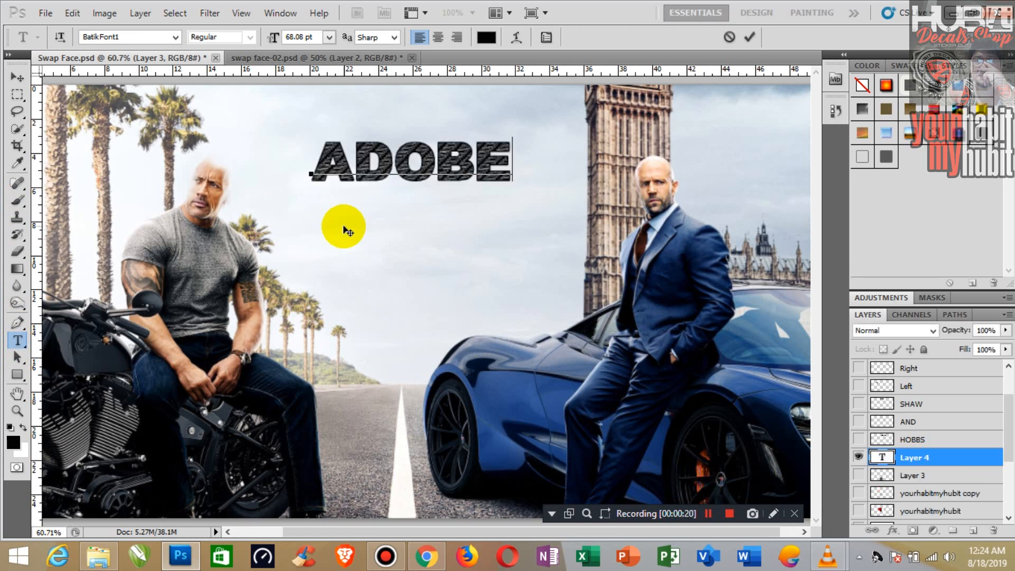
pyautogui.write('  P')
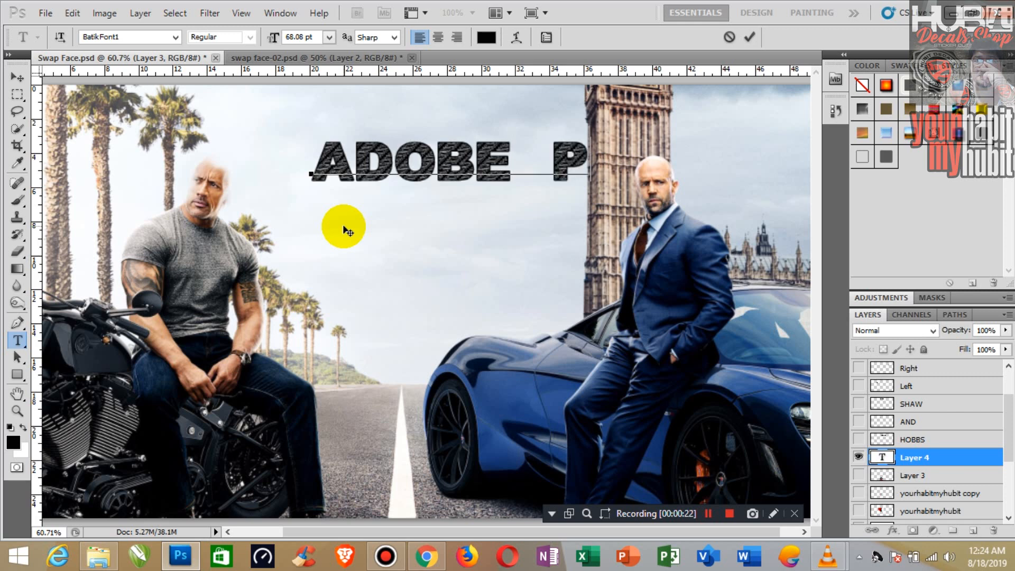
pyautogui.write('HOTOSH')
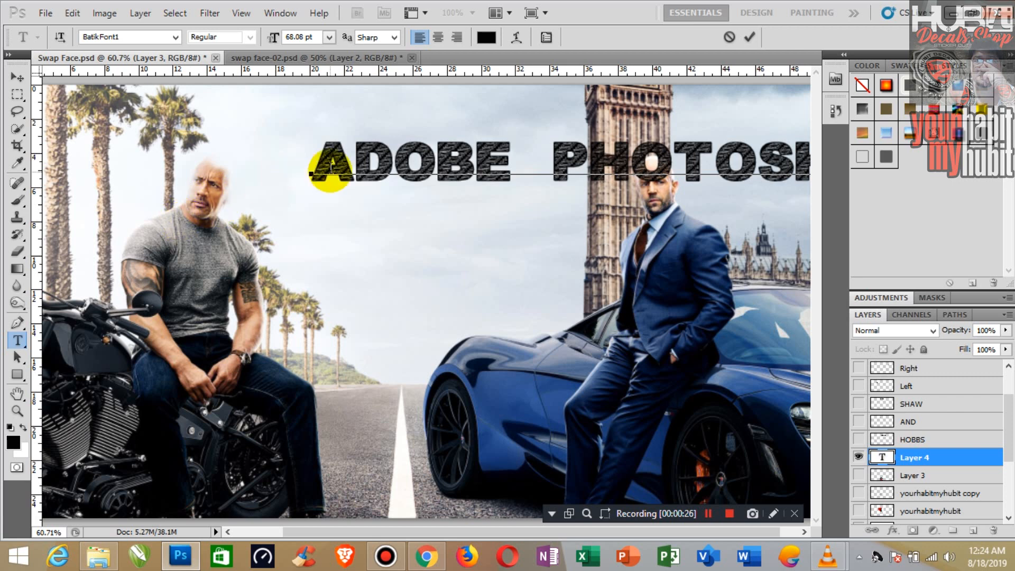
# Set the ADOBE PHOTOSHOP text to 48 pt and move it up and left, above the motorcyclist's head.
pyautogui.moveTo(321, 160); pyautogui.dragTo(344, 169)
pyautogui.hotkey('ctrl', 'a')
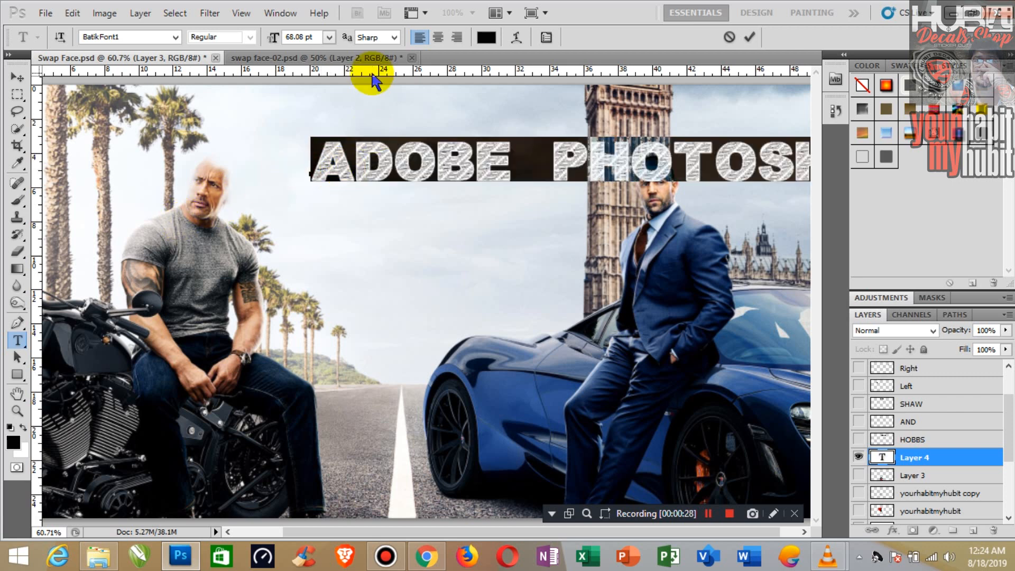
pyautogui.click(330, 37)
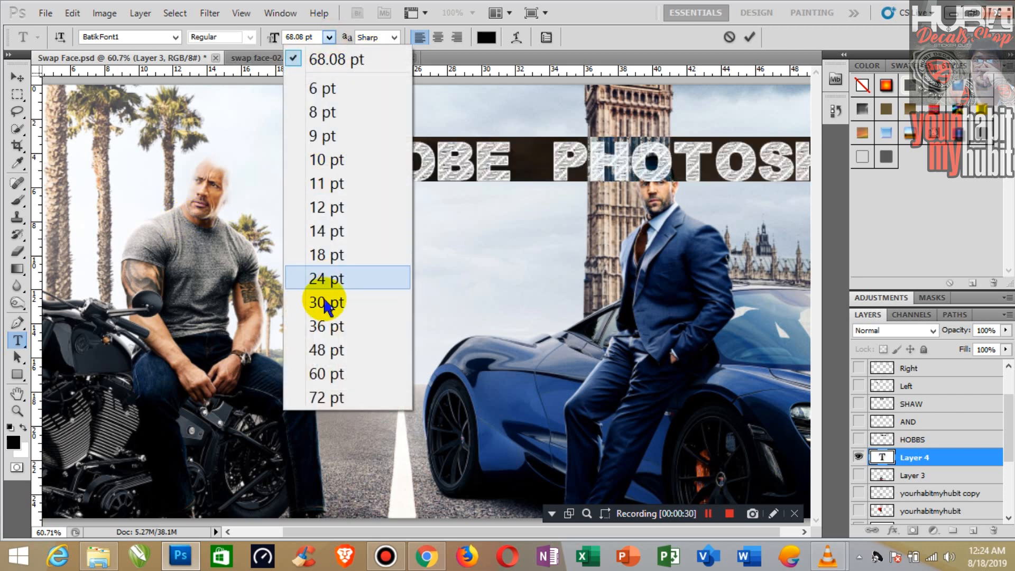
pyautogui.click(307, 327)
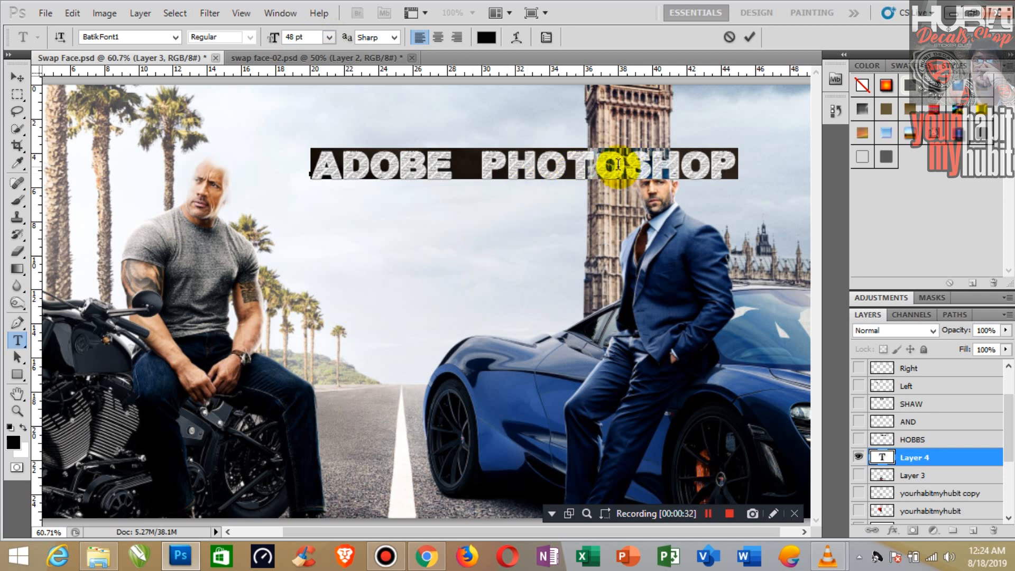
pyautogui.click(17, 77)
pyautogui.moveTo(440, 163); pyautogui.dragTo(317, 117)
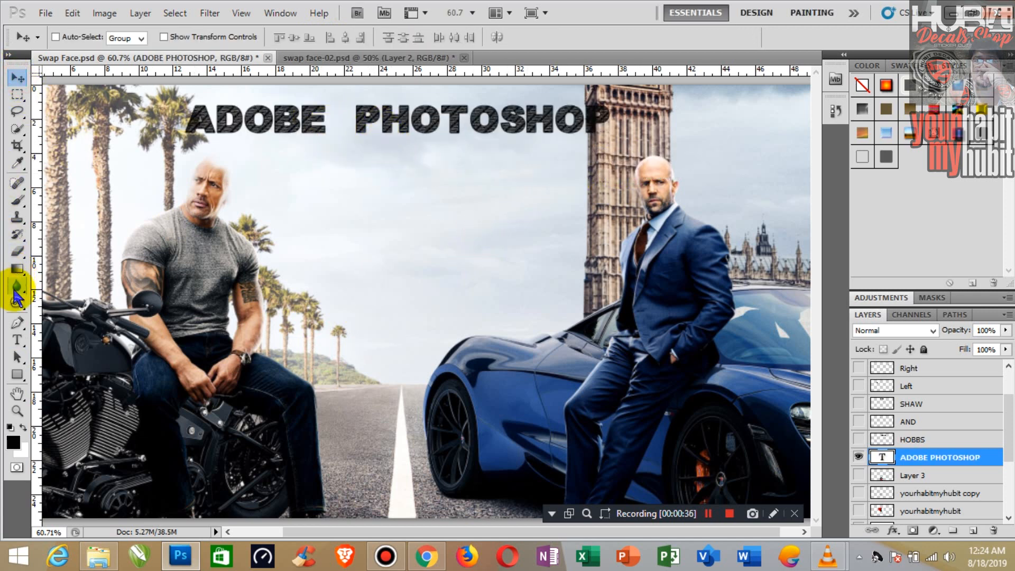
# Break the title so PHOTOSHOP sits on a second line, and move it right into the sky beside the clock tower.
pyautogui.click(17, 340)
pyautogui.click(357, 118)
pyautogui.press('Return')
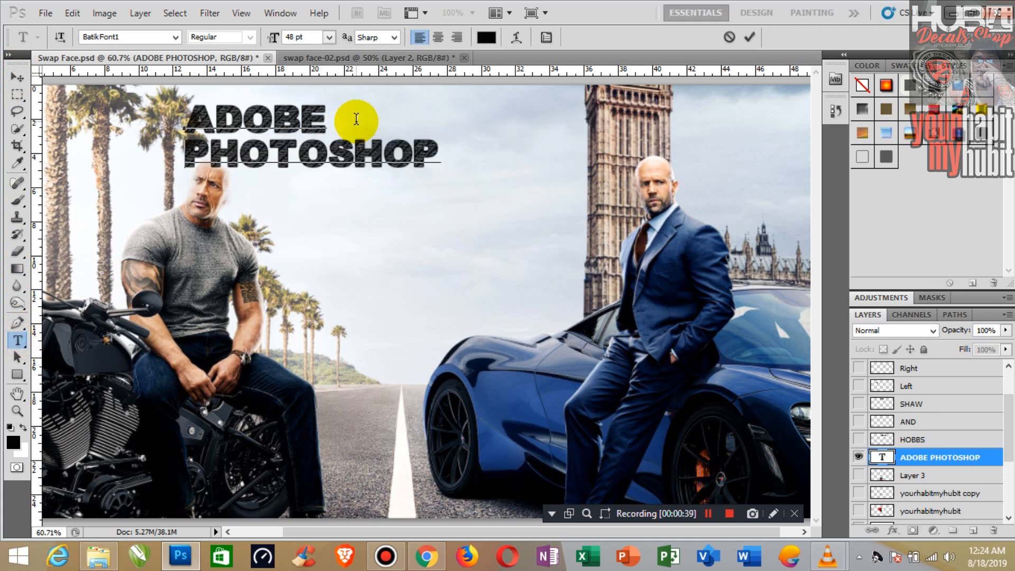
pyautogui.click(18, 77)
pyautogui.moveTo(270, 127); pyautogui.dragTo(368, 123)
# Add a separate text layer reading "FACE SWAP" below the ADOBE PHOTOSHOP title.
pyautogui.click(17, 340)
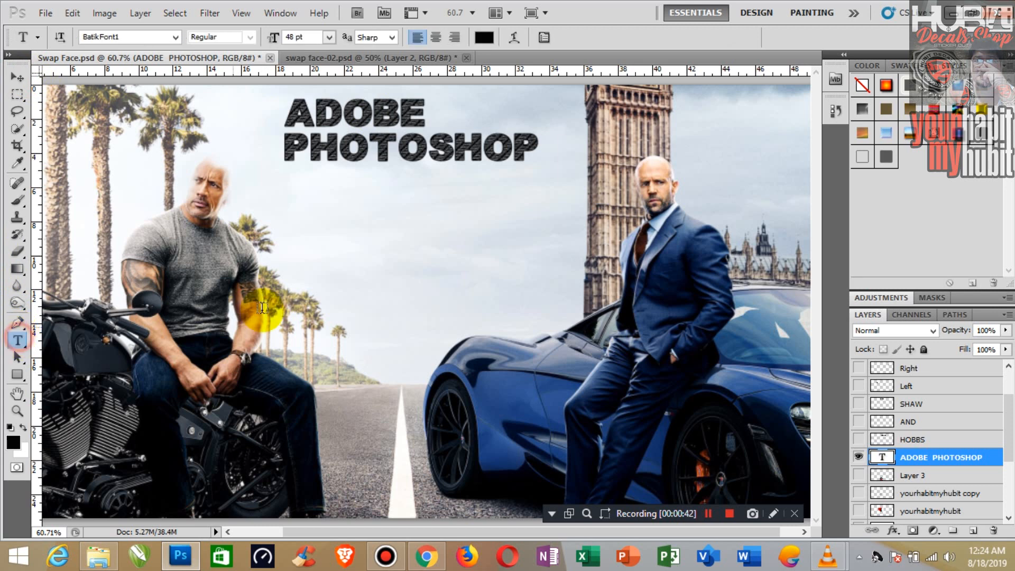
pyautogui.click(304, 248)
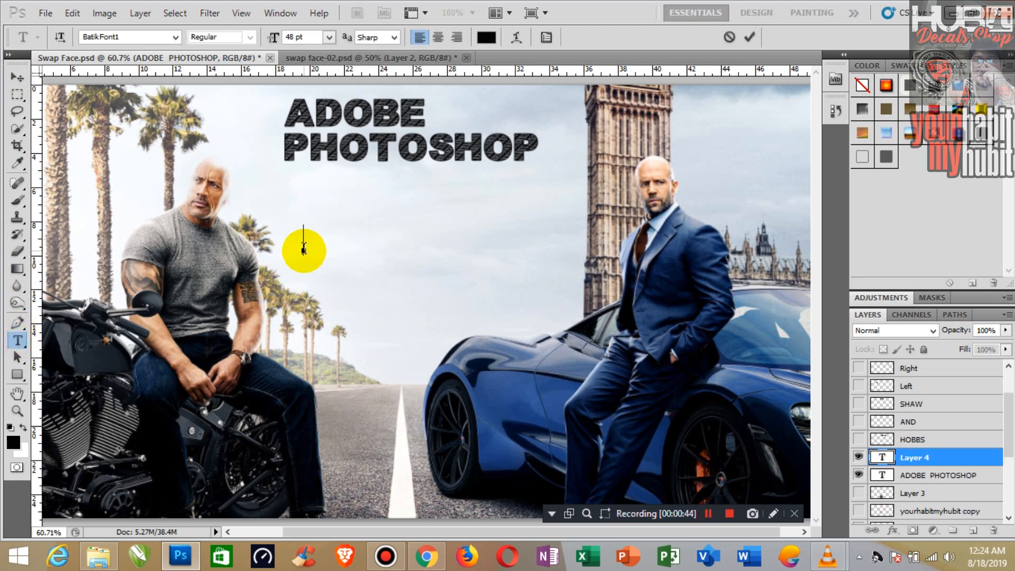
pyautogui.write('FACE')
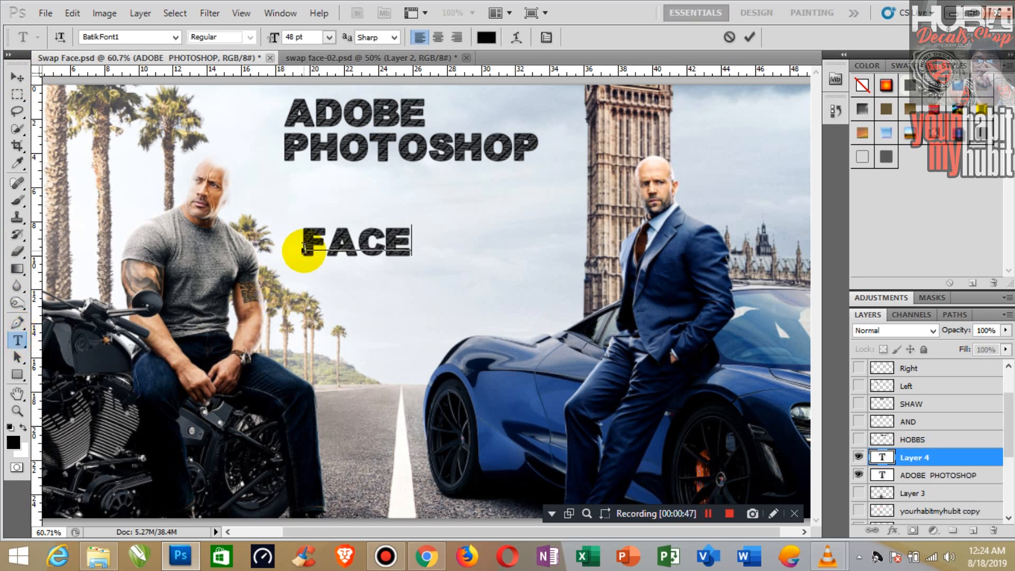
pyautogui.write(' SWAO')
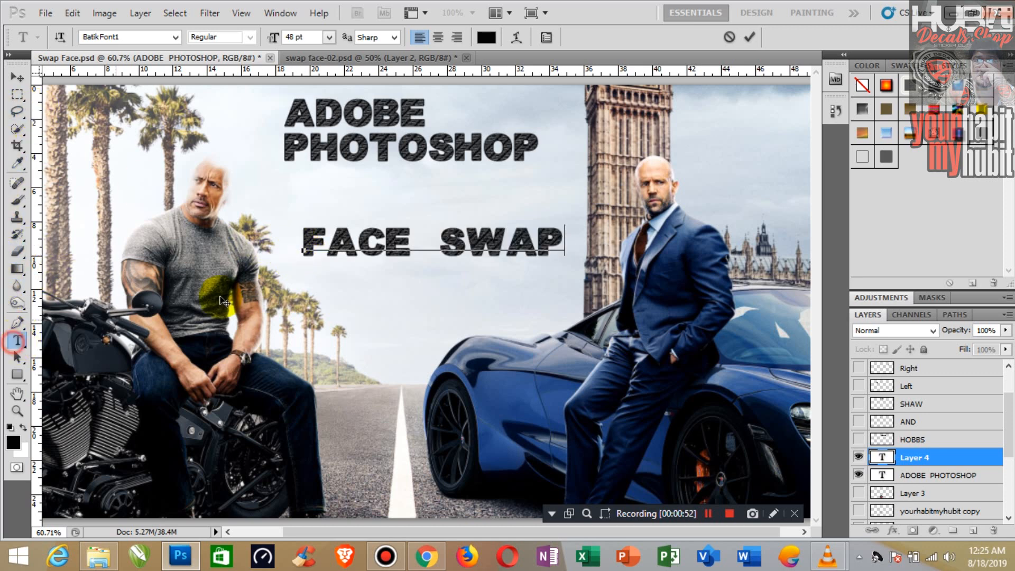
pyautogui.click(16, 77)
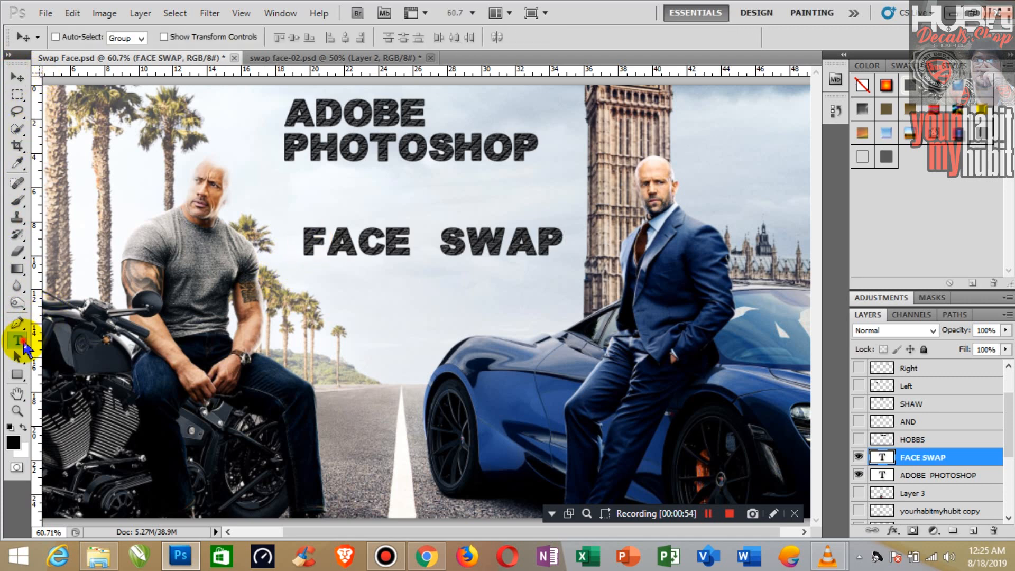
# Set the FACE SWAP text to 72 pt and break it so SWAP is on a second line.
pyautogui.click(17, 340)
pyautogui.moveTo(308, 241); pyautogui.dragTo(611, 236)
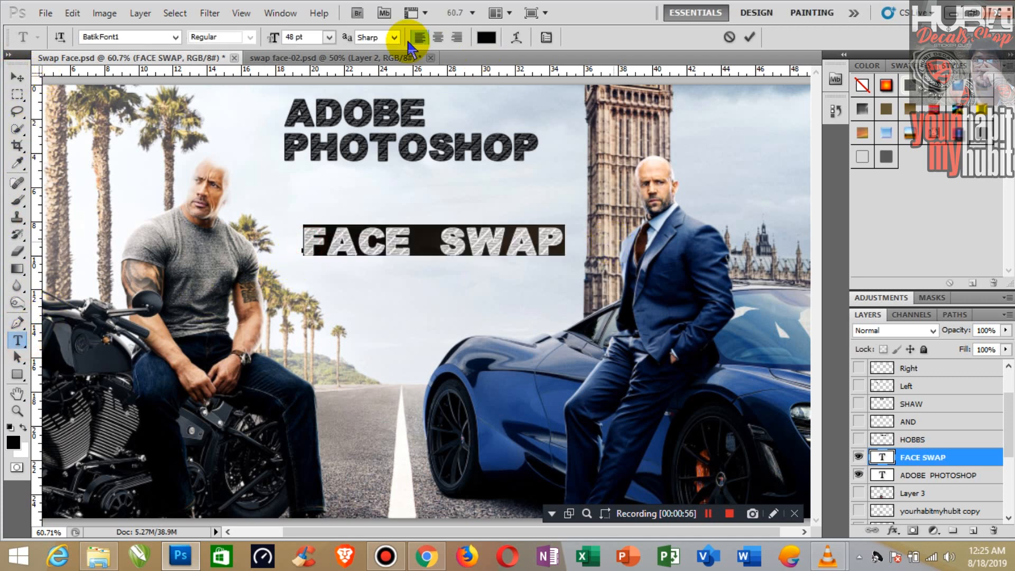
pyautogui.click(328, 37)
pyautogui.click(326, 398)
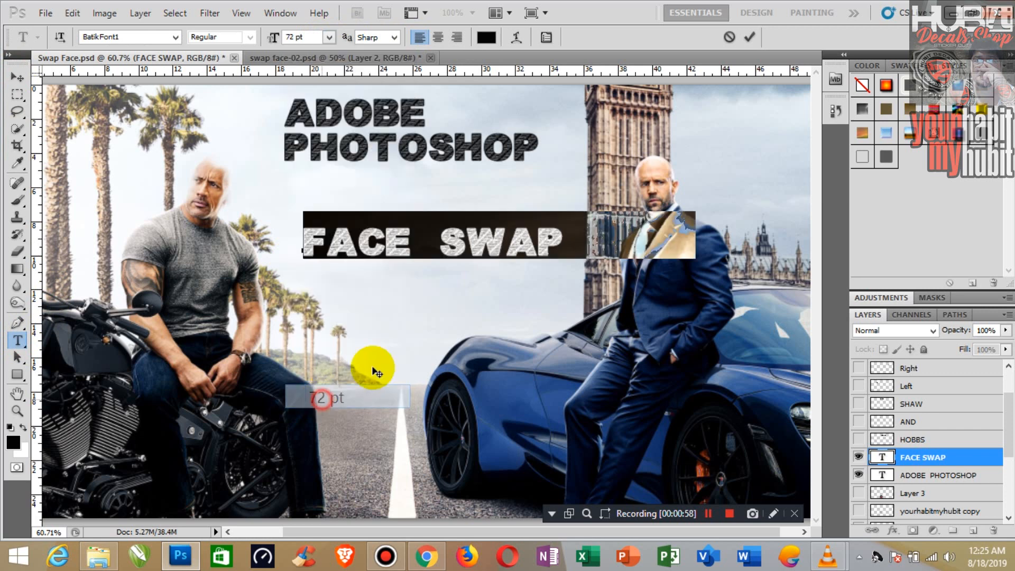
pyautogui.click(509, 244)
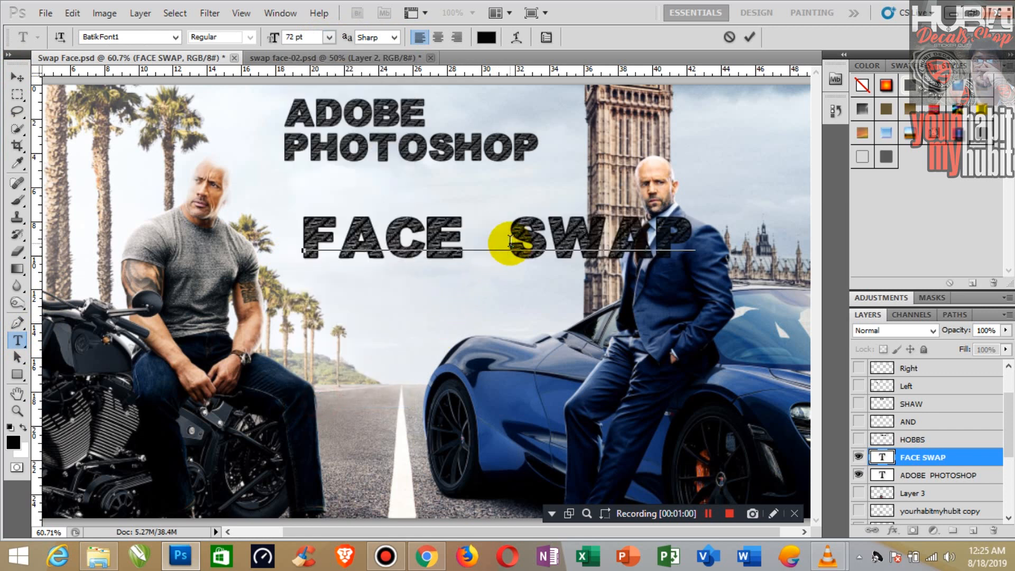
pyautogui.press('Return')
pyautogui.click(18, 77)
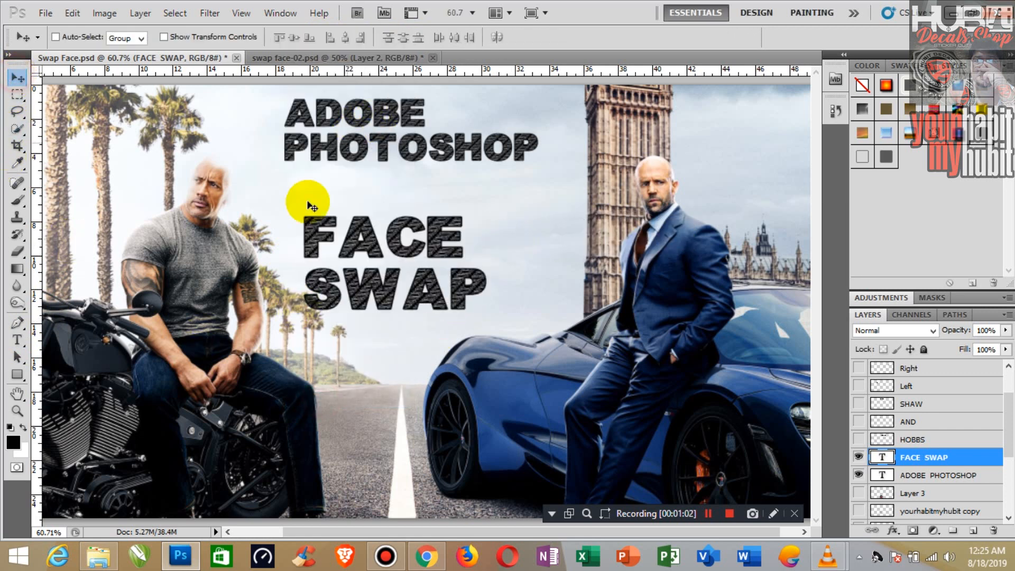
# Centre-align the two FACE SWAP lines and move the text up and right, just beneath the ADOBE PHOTOSHOP title.
pyautogui.click(16, 340)
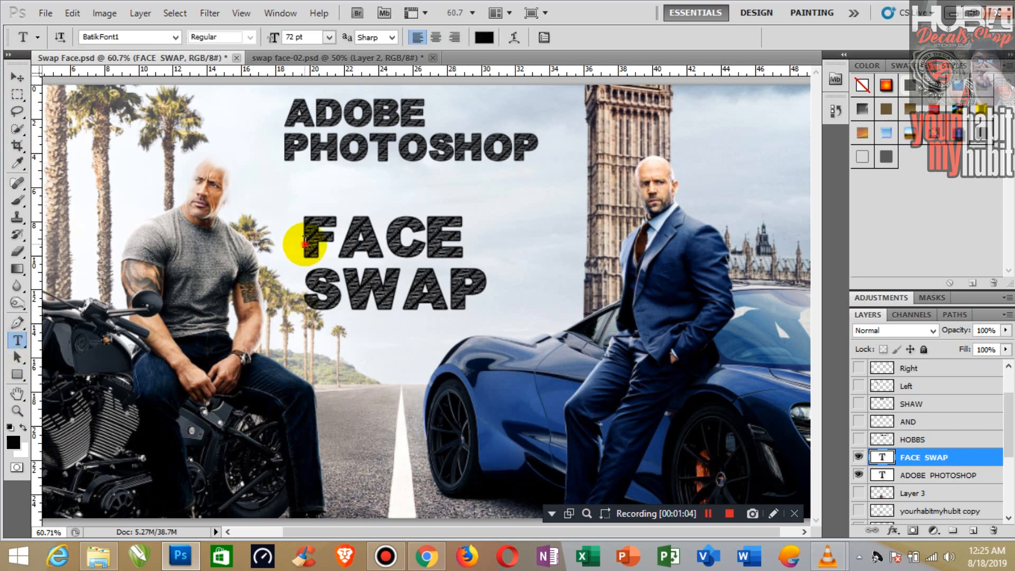
pyautogui.moveTo(305, 243); pyautogui.dragTo(519, 286)
pyautogui.click(438, 37)
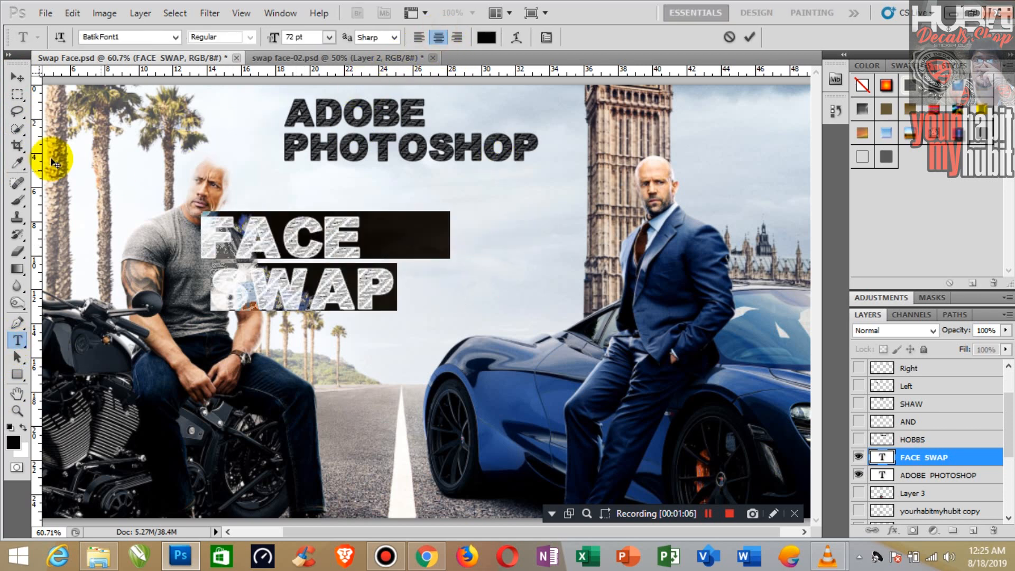
pyautogui.click(16, 78)
pyautogui.moveTo(297, 249); pyautogui.dragTo(418, 221)
# Try left alignment on the FACE SWAP text and switch it back to centred.
pyautogui.click(16, 340)
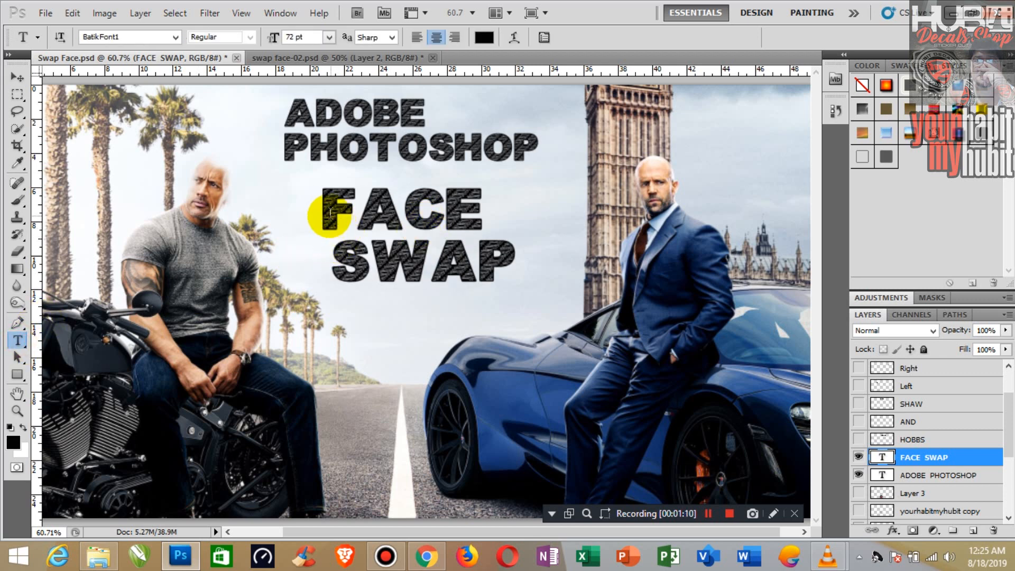
pyautogui.moveTo(330, 212); pyautogui.dragTo(534, 227)
pyautogui.click(419, 37)
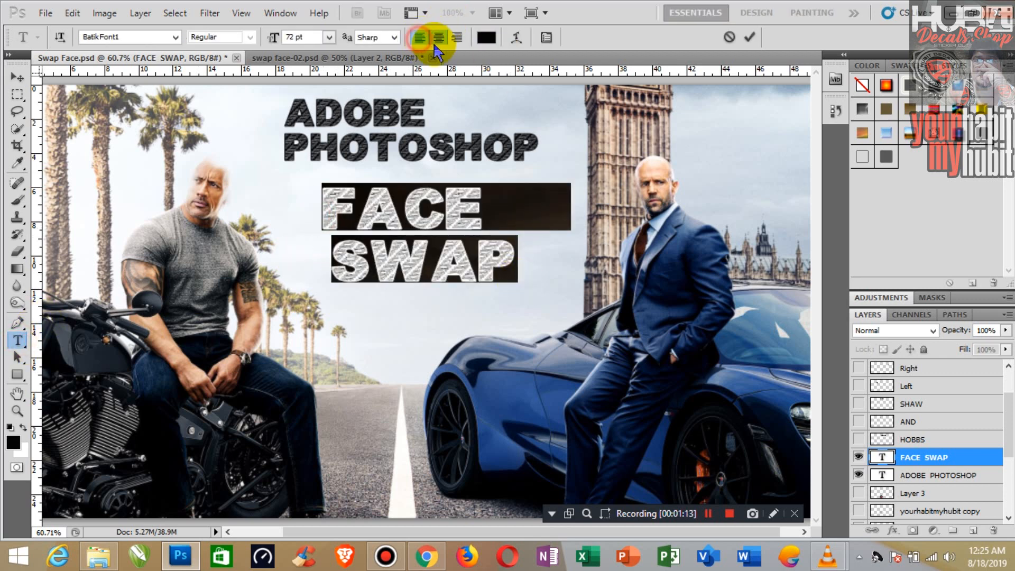
pyautogui.click(439, 37)
pyautogui.click(445, 222)
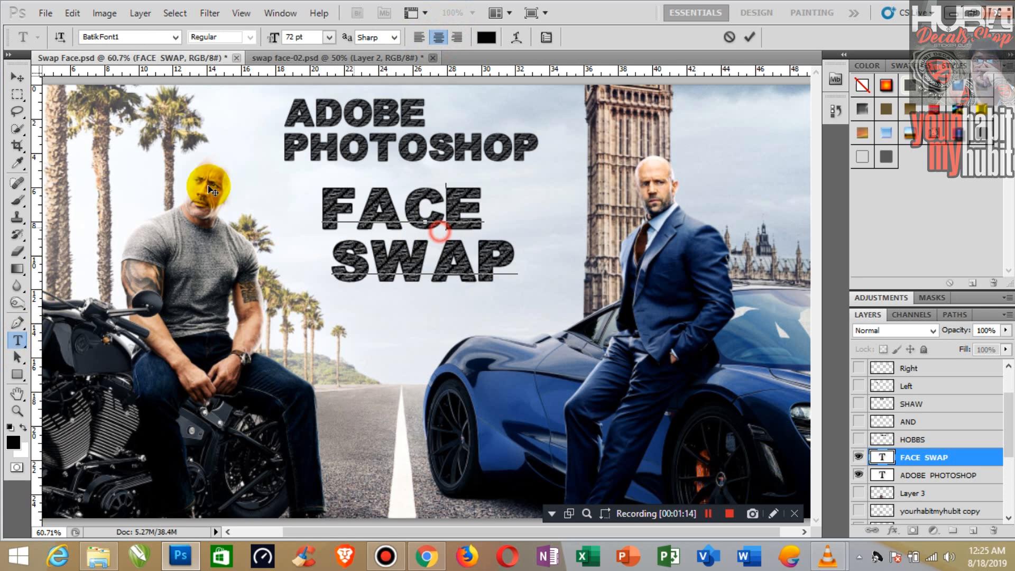
# Shift the FACE SWAP text slightly to the right under the ADOBE PHOTOSHOP title.
pyautogui.click(17, 78)
pyautogui.moveTo(430, 216); pyautogui.dragTo(473, 225)
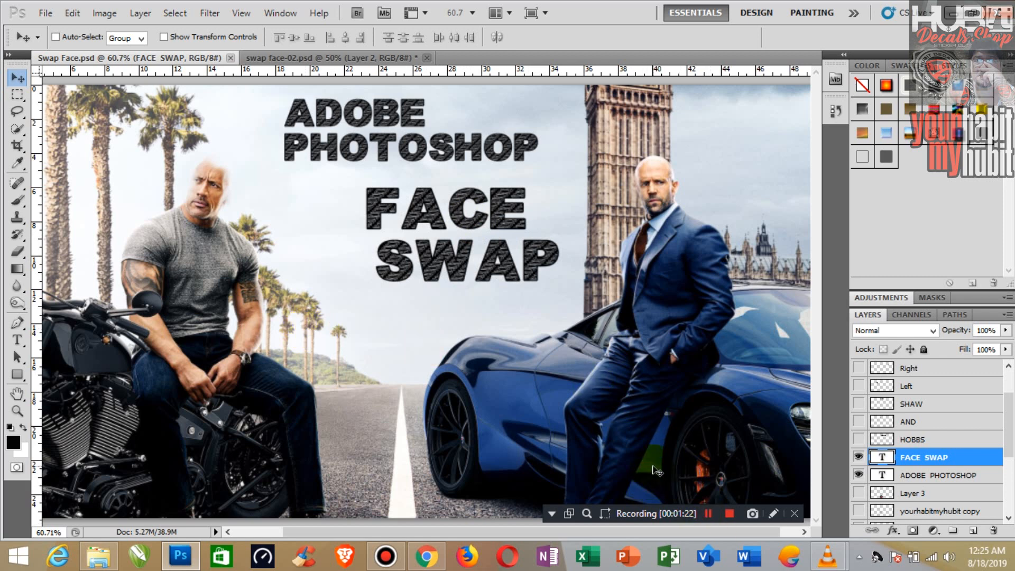
pyautogui.moveTo(1011, 426)
pyautogui.mouseDown()
pyautogui.moveTo(1011, 462)
pyautogui.moveTo(1011, 426)
pyautogui.mouseUp()
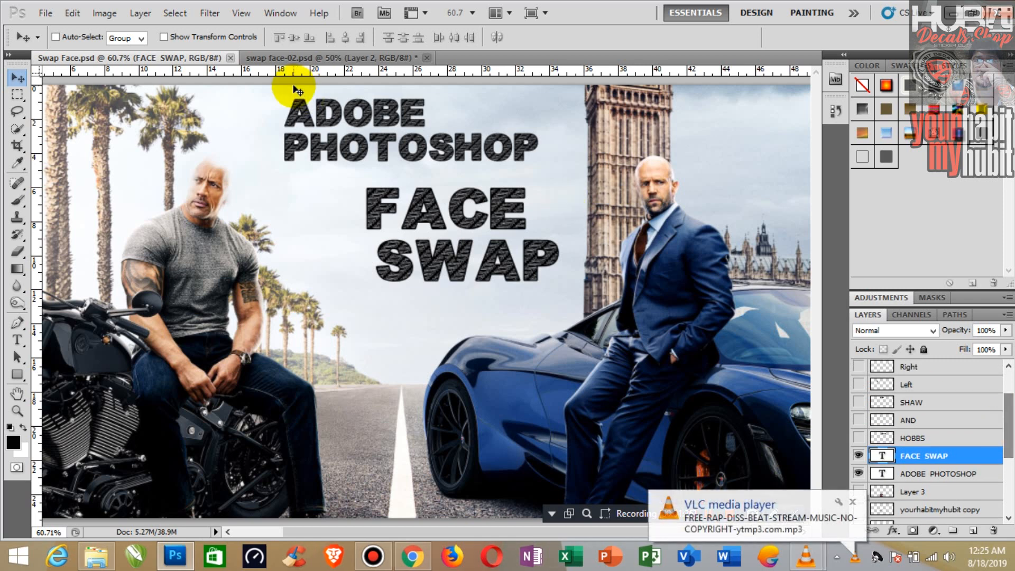
pyautogui.click(286, 57)
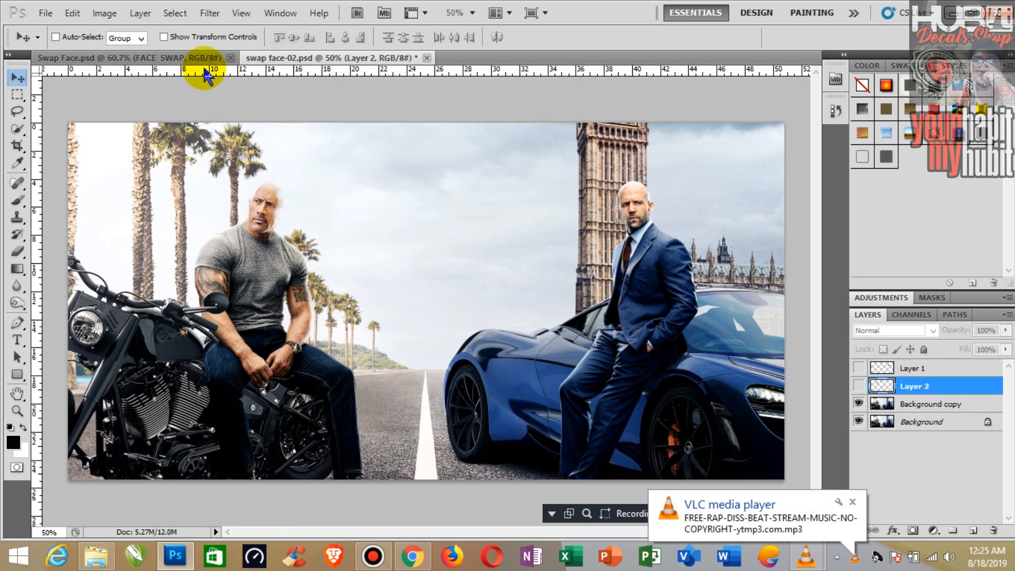
pyautogui.click(193, 57)
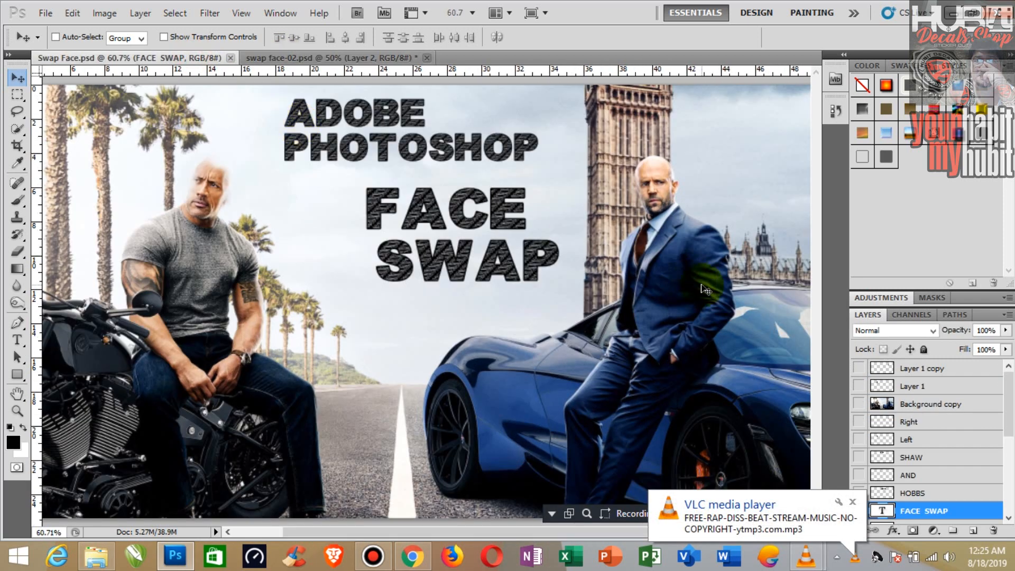
# In swap face-02.psd, try selecting the motorcyclist's head with Quick Selection, and clear the selection.
pyautogui.click(360, 59)
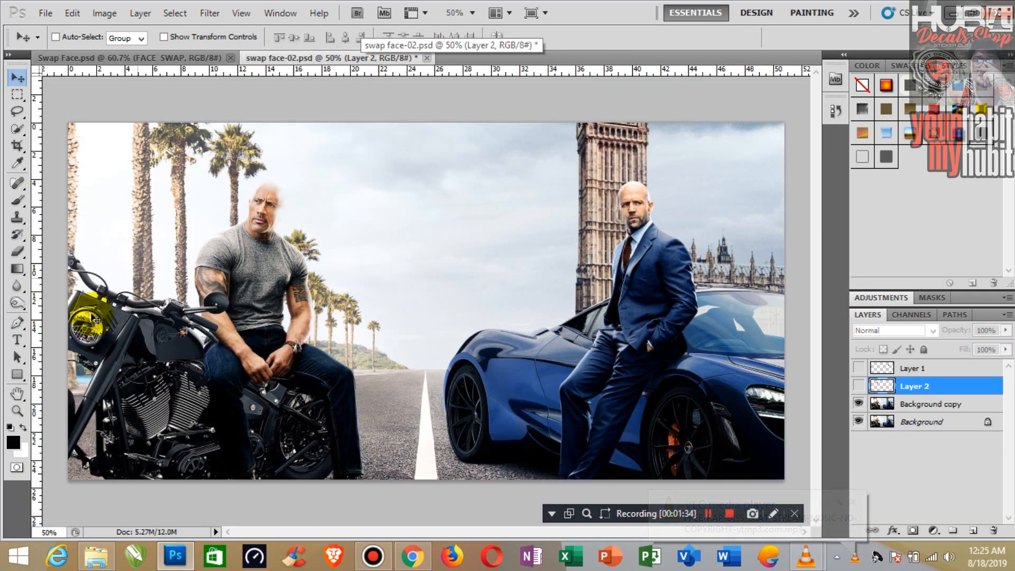
pyautogui.click(17, 411)
pyautogui.moveTo(285, 185); pyautogui.dragTo(348, 200)
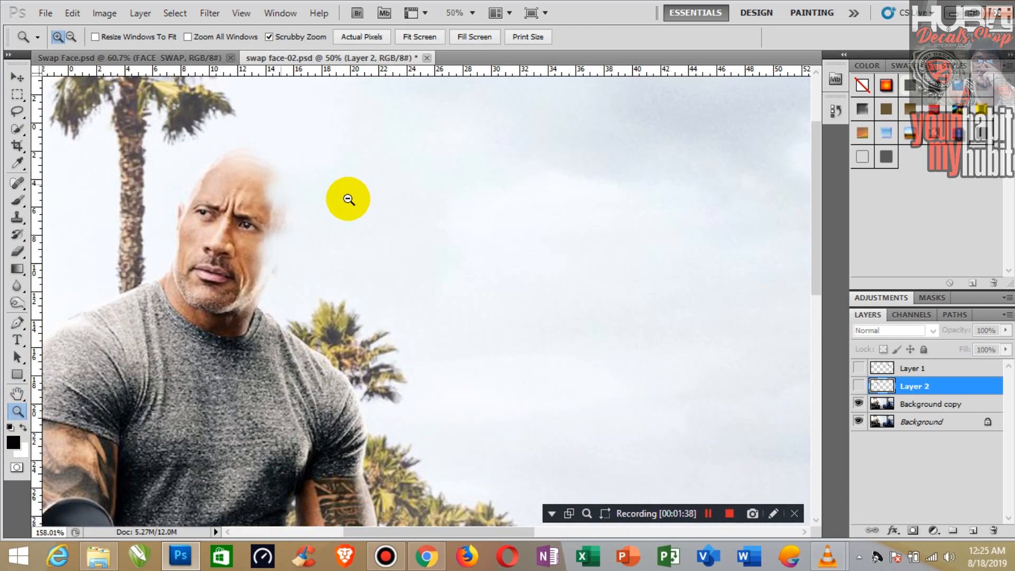
pyautogui.click(17, 128)
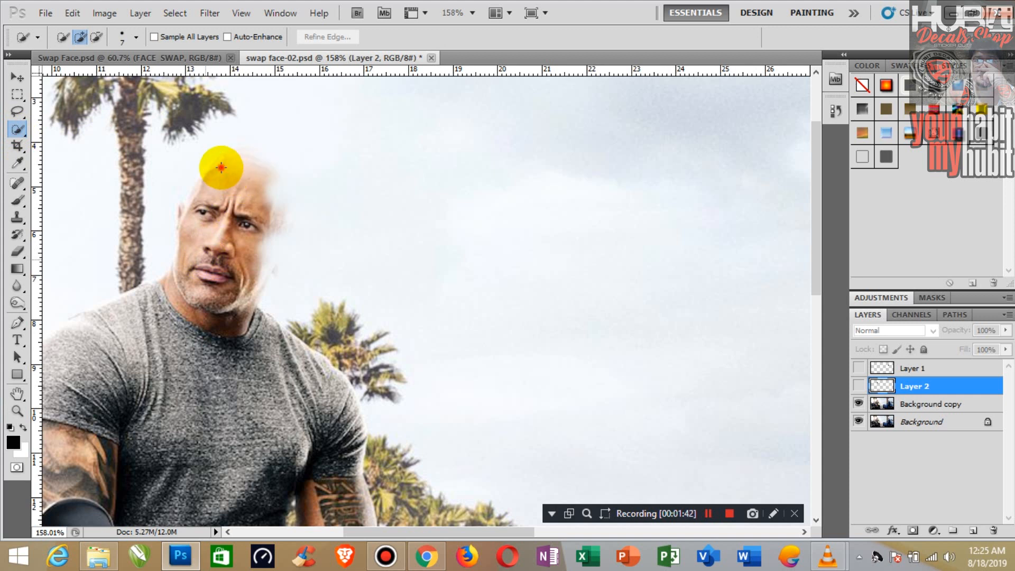
pyautogui.moveTo(228, 184)
pyautogui.mouseDown()
pyautogui.moveTo(189, 298)
pyautogui.moveTo(261, 306)
pyautogui.mouseUp()
pyautogui.click(17, 95)
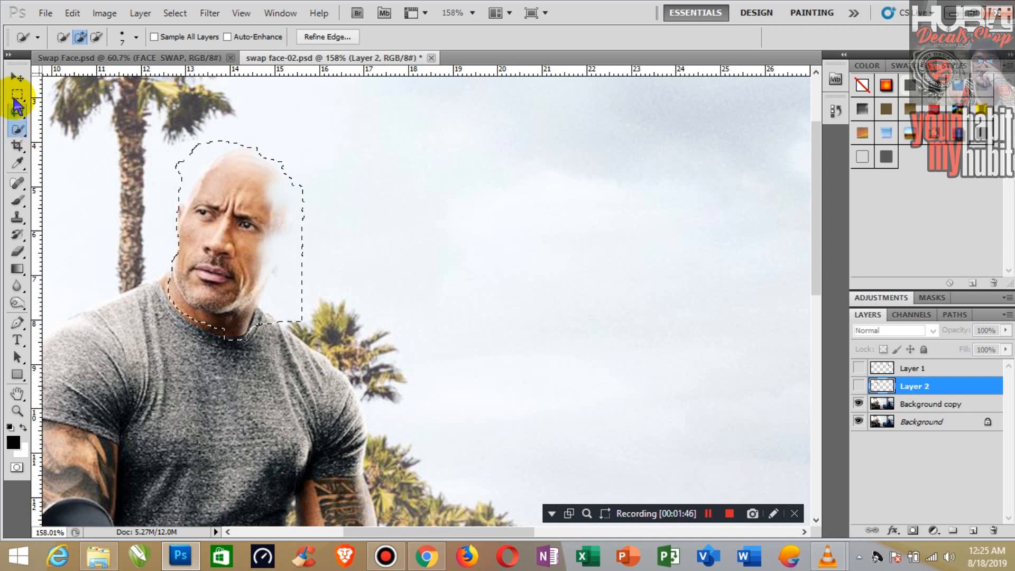
pyautogui.click(328, 211)
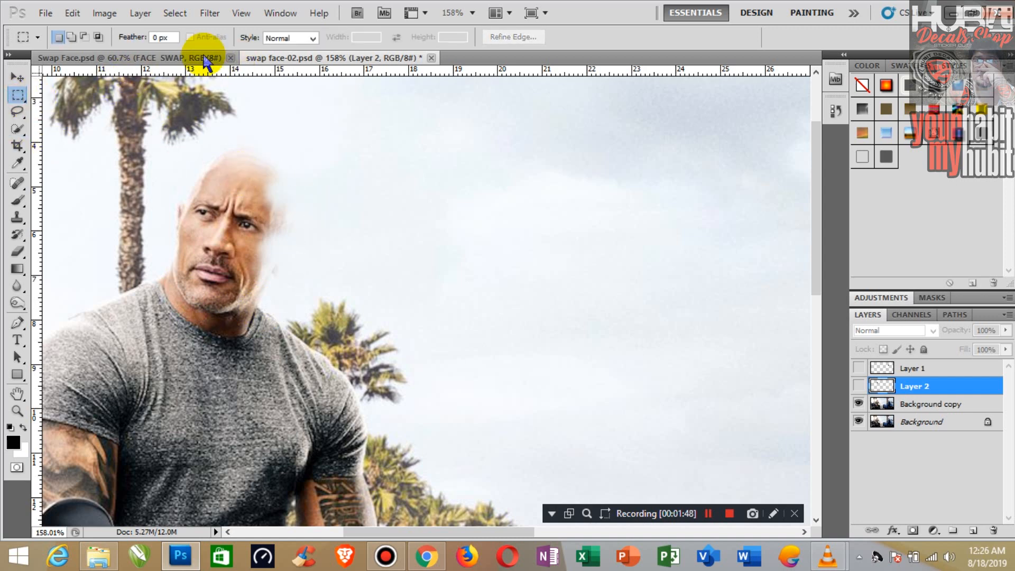
pyautogui.click(204, 57)
pyautogui.click(17, 77)
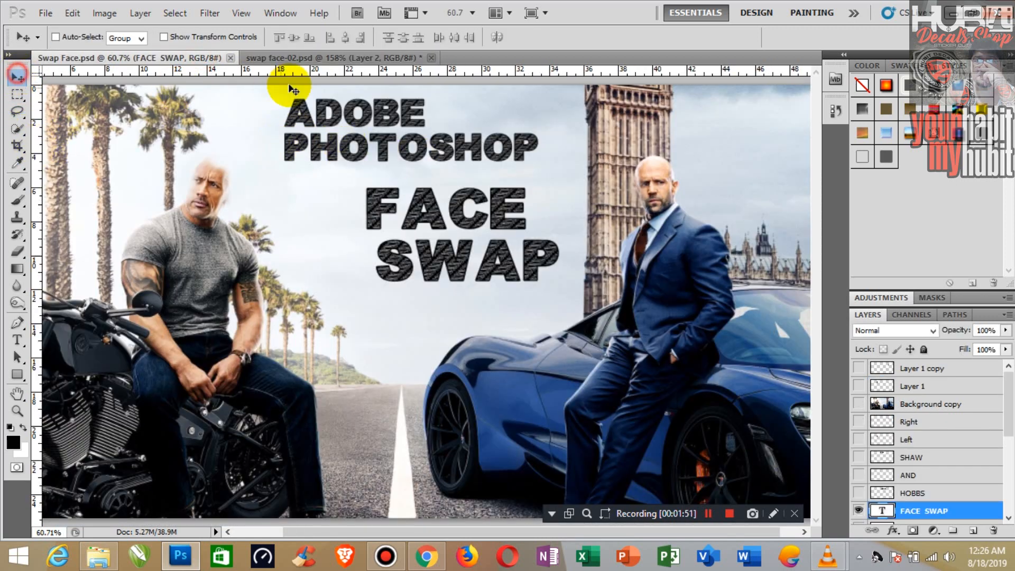
pyautogui.click(295, 58)
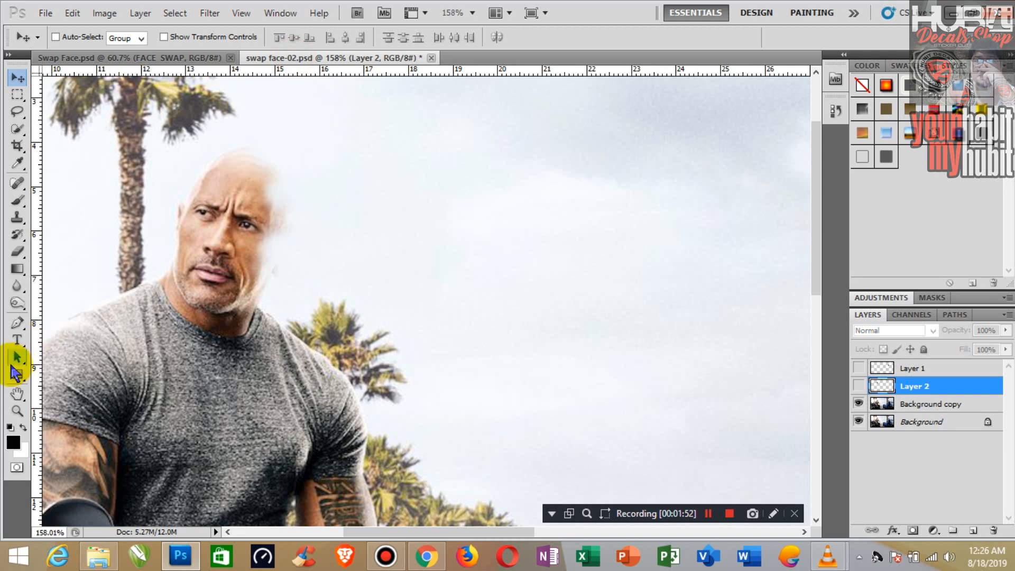
# Open the image untitled-fast-furious-spin-off-hobbs-shaw from the 2019-Fast & Furious 9 Files folder.
pyautogui.click(42, 14)
pyautogui.click(68, 63)
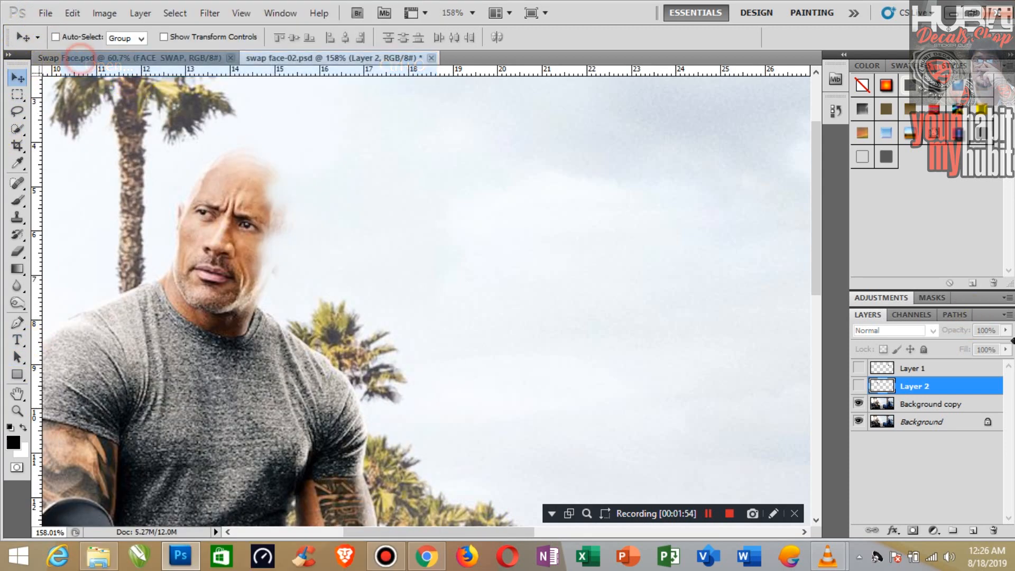
pyautogui.click(520, 138)
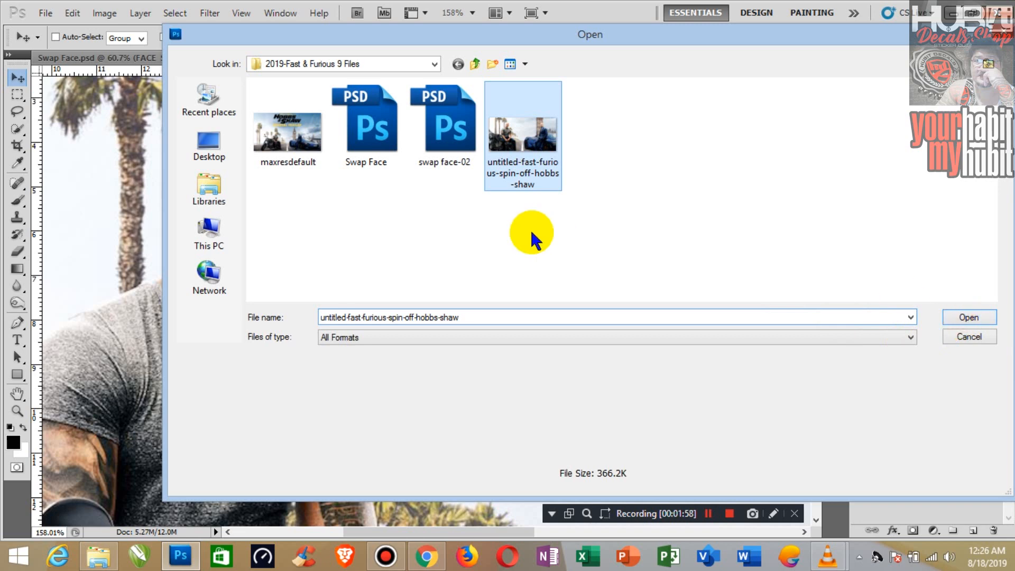
pyautogui.click(961, 319)
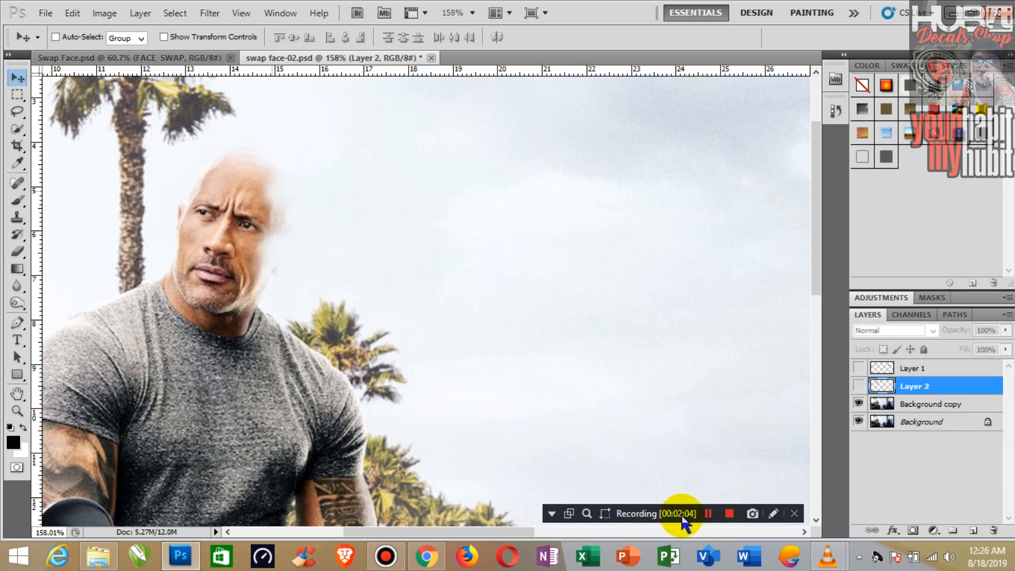
pyautogui.moveTo(682, 515); pyautogui.dragTo(849, 535)
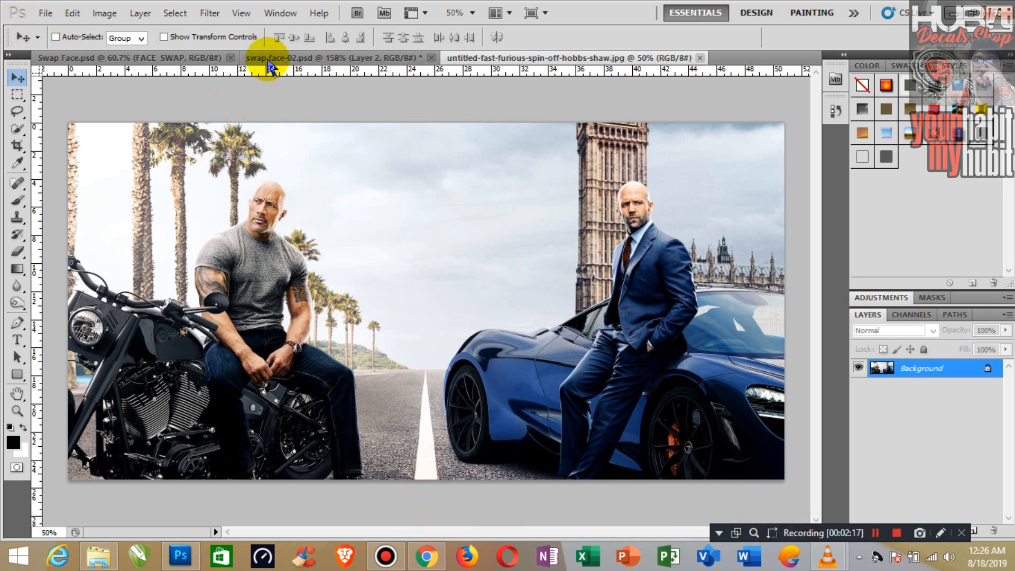
# Open the maxresdefault image with the Hobbs & Shaw title from the same folder.
pyautogui.click(268, 59)
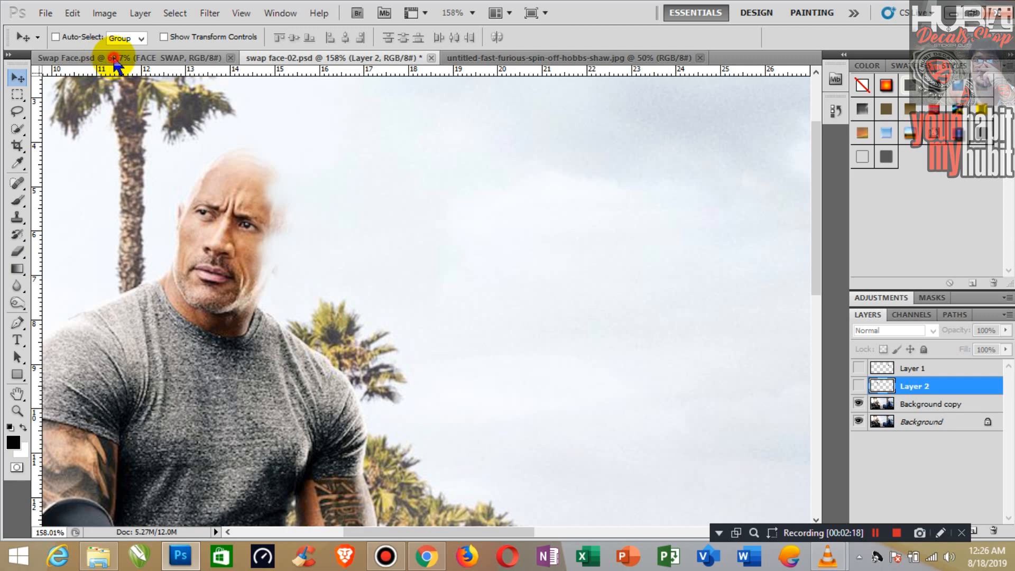
pyautogui.click(116, 60)
pyautogui.click(44, 14)
pyautogui.click(42, 61)
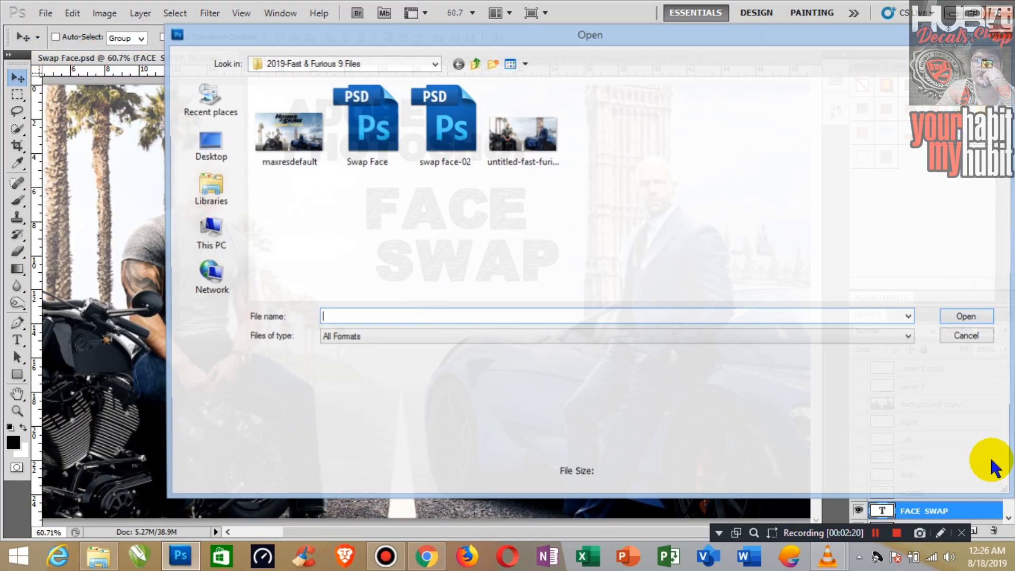
pyautogui.doubleClick(289, 135)
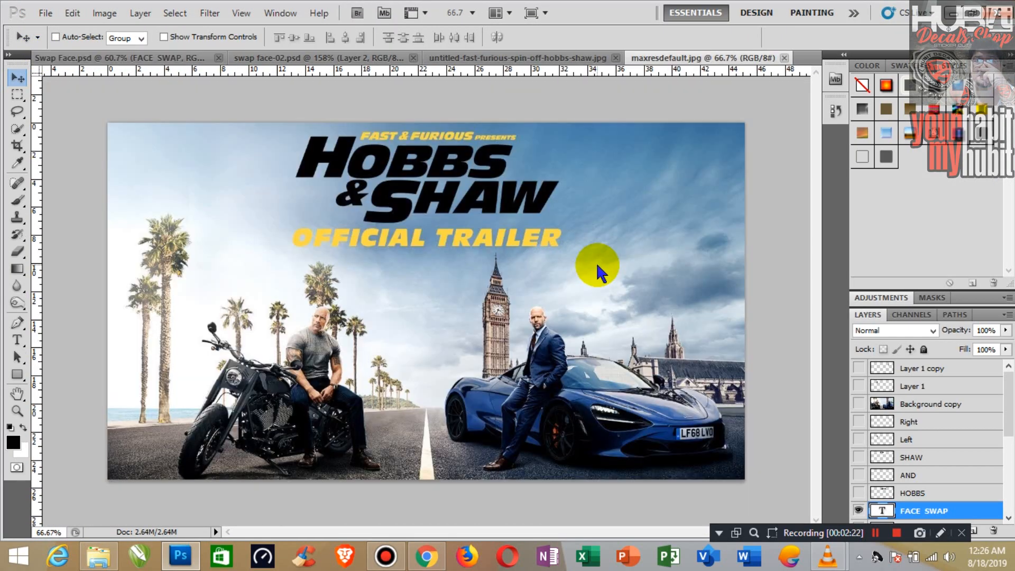
pyautogui.click(17, 410)
pyautogui.moveTo(308, 295)
pyautogui.mouseDown()
pyautogui.moveTo(370, 356)
pyautogui.moveTo(394, 400)
pyautogui.moveTo(318, 305)
pyautogui.moveTo(360, 312)
pyautogui.moveTo(318, 294)
pyautogui.mouseUp()
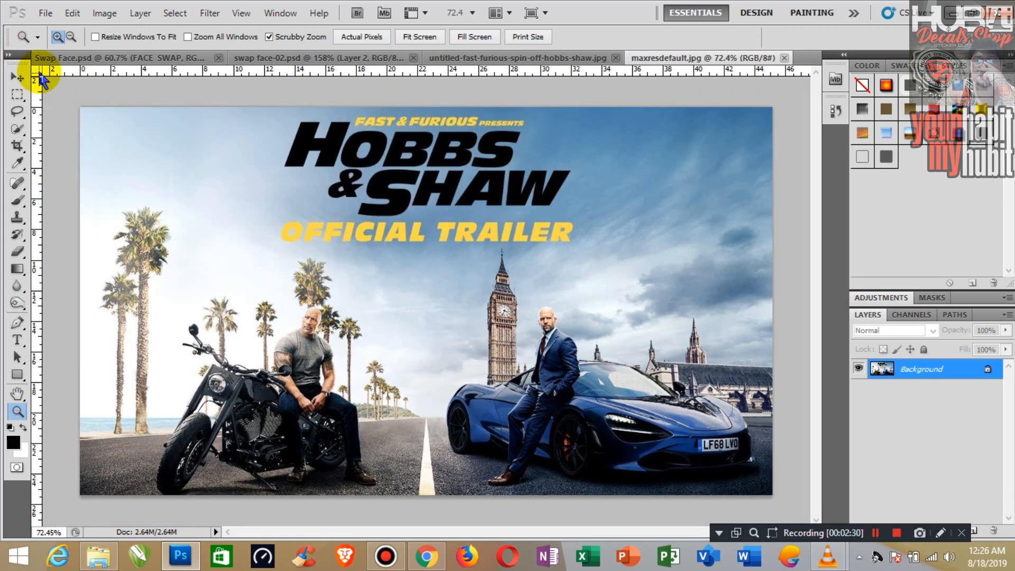
pyautogui.click(17, 78)
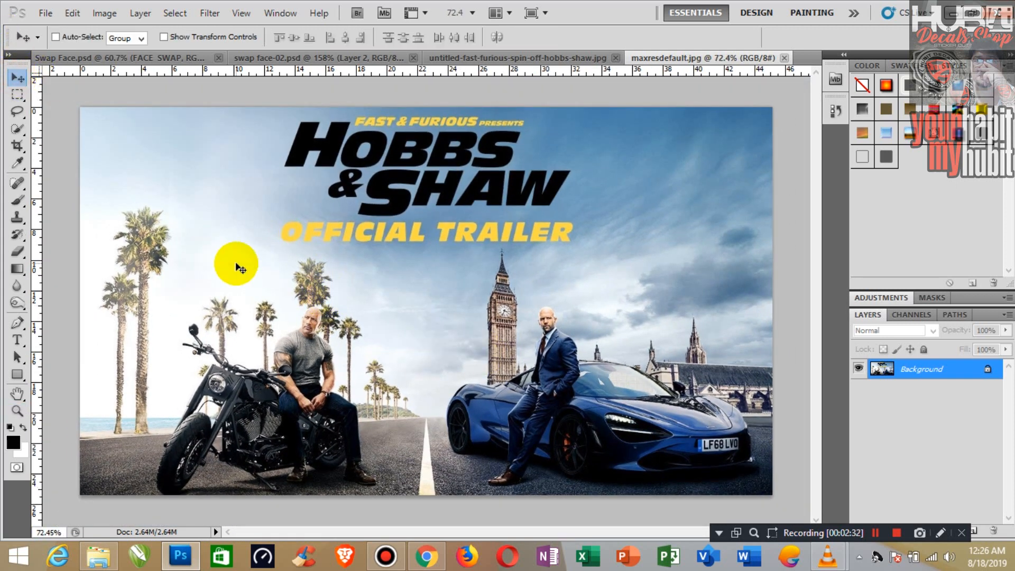
# In untitled-fast-furious-spin-off-hobbs-shaw.jpg, duplicate the Background layer as Background copy.
pyautogui.click(503, 58)
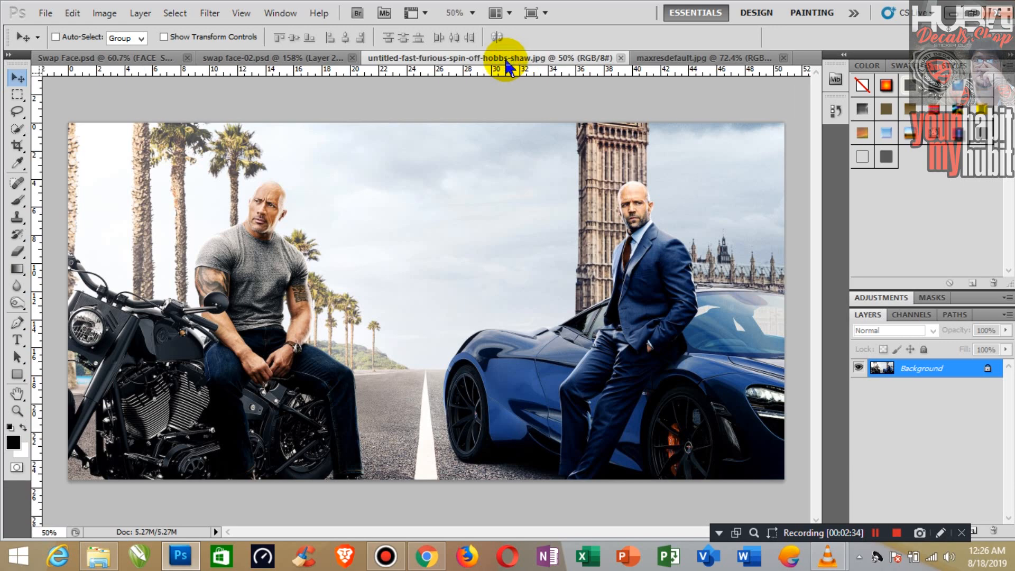
pyautogui.click(17, 410)
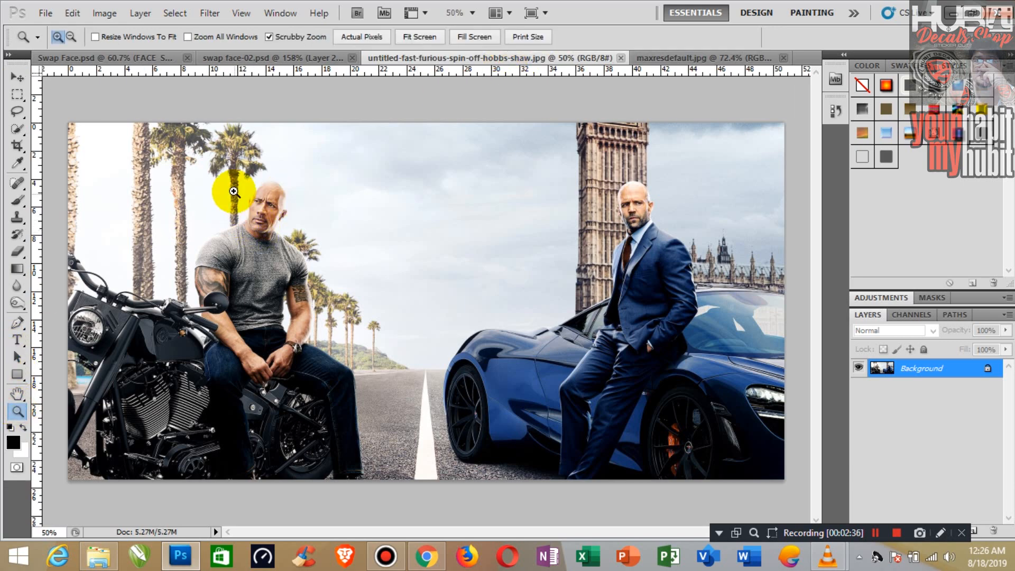
pyautogui.moveTo(228, 189); pyautogui.dragTo(295, 265)
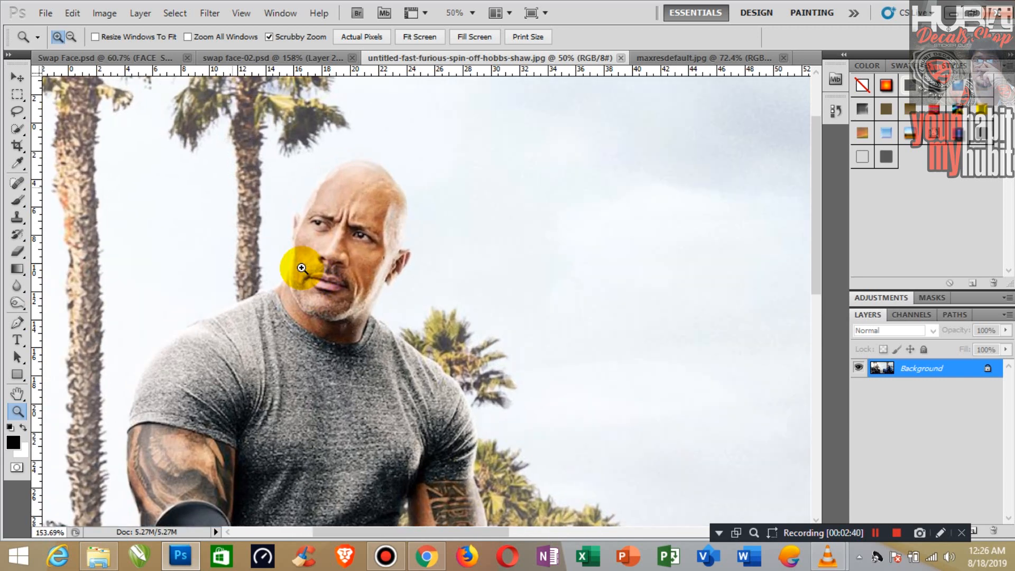
pyautogui.rightClick(935, 376)
pyautogui.click(809, 222)
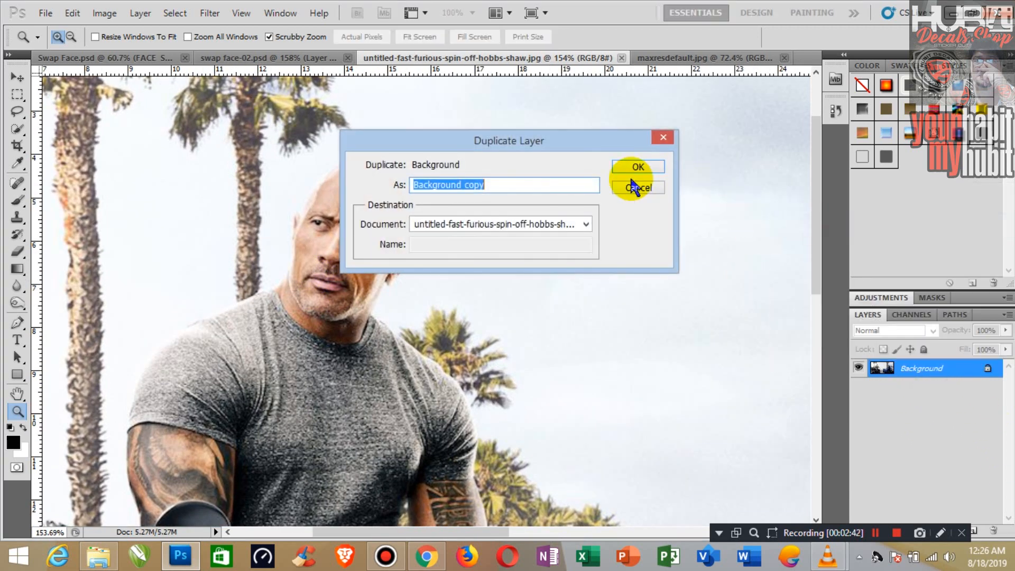
pyautogui.click(638, 169)
pyautogui.click(18, 78)
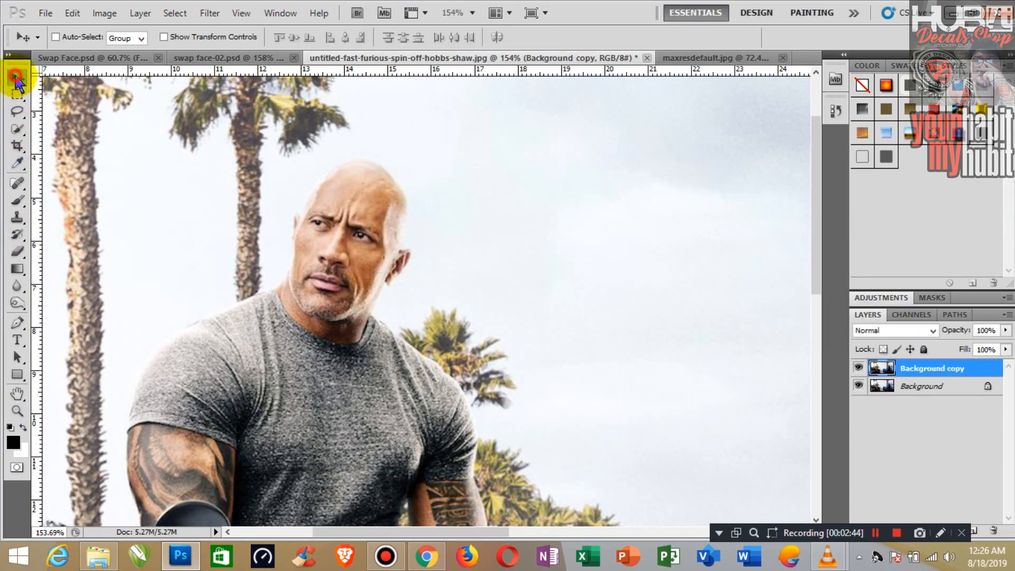
# Select the motorcyclist's whole head, including the ear and neck down to the collar, with the Quick Selection tool.
pyautogui.click(19, 131)
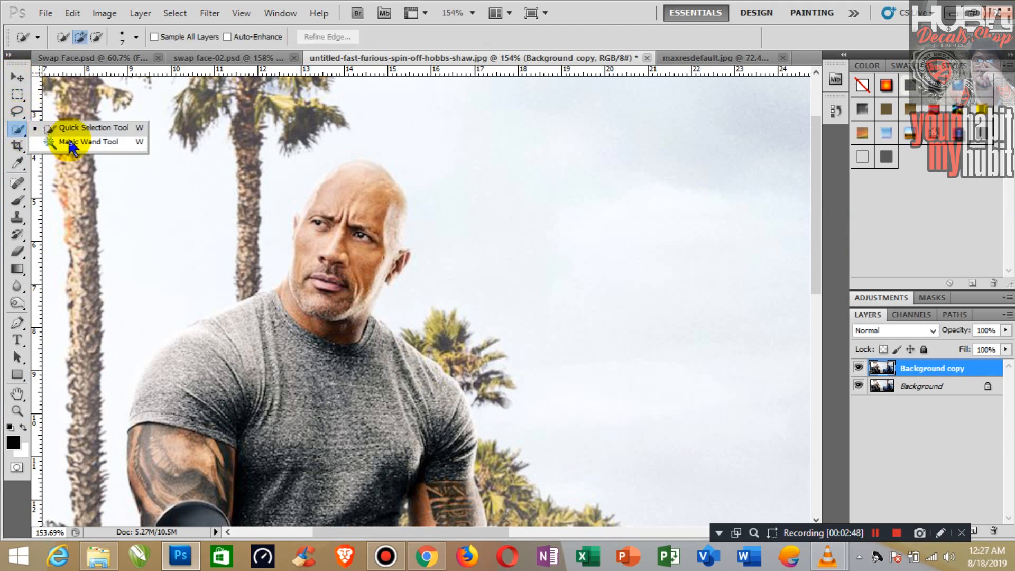
pyautogui.click(72, 128)
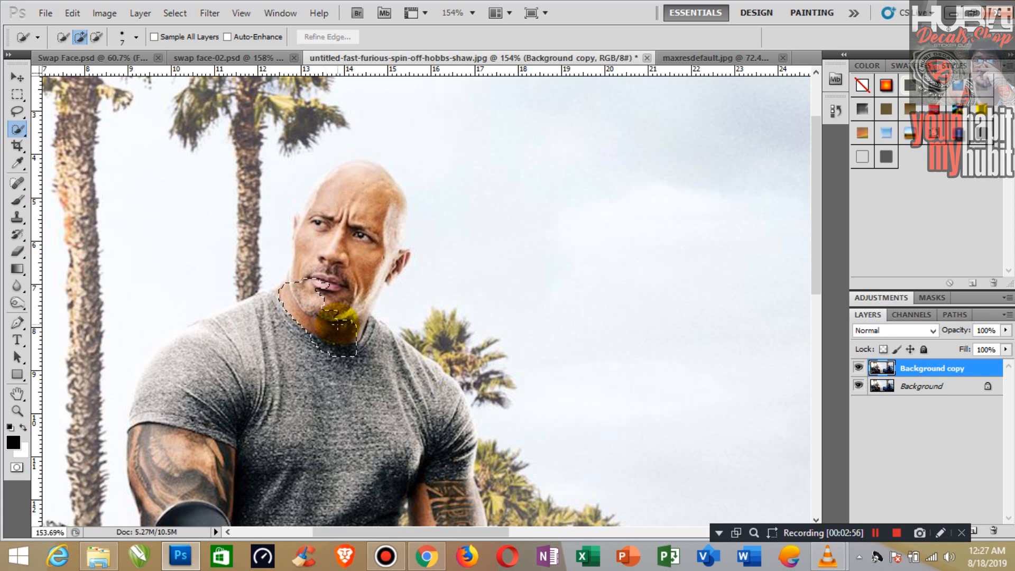
pyautogui.moveTo(369, 273)
pyautogui.mouseDown()
pyautogui.moveTo(400, 228)
pyautogui.moveTo(394, 204)
pyautogui.mouseUp()
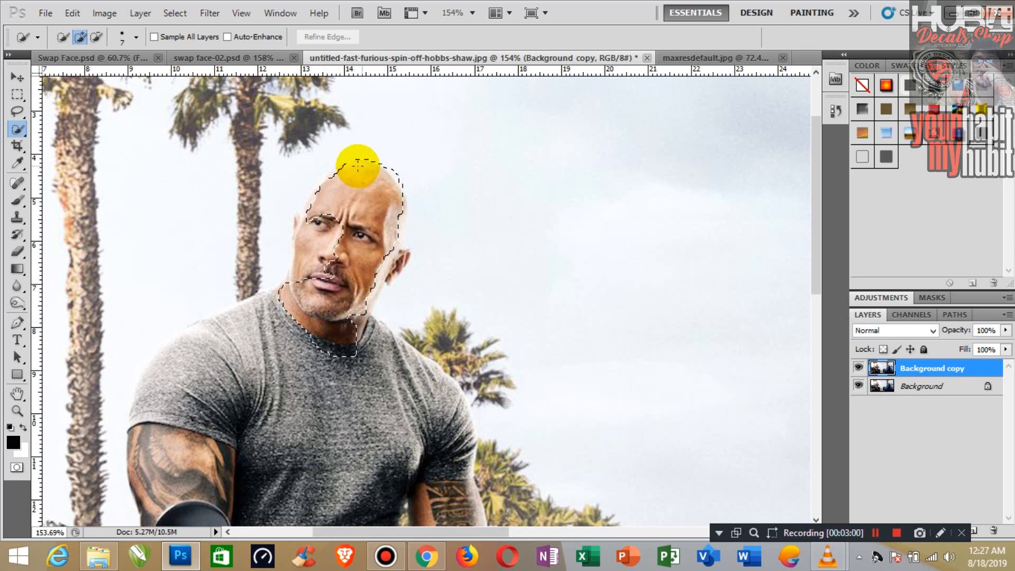
pyautogui.moveTo(358, 165)
pyautogui.mouseDown()
pyautogui.moveTo(348, 245)
pyautogui.moveTo(342, 255)
pyautogui.moveTo(313, 243)
pyautogui.mouseUp()
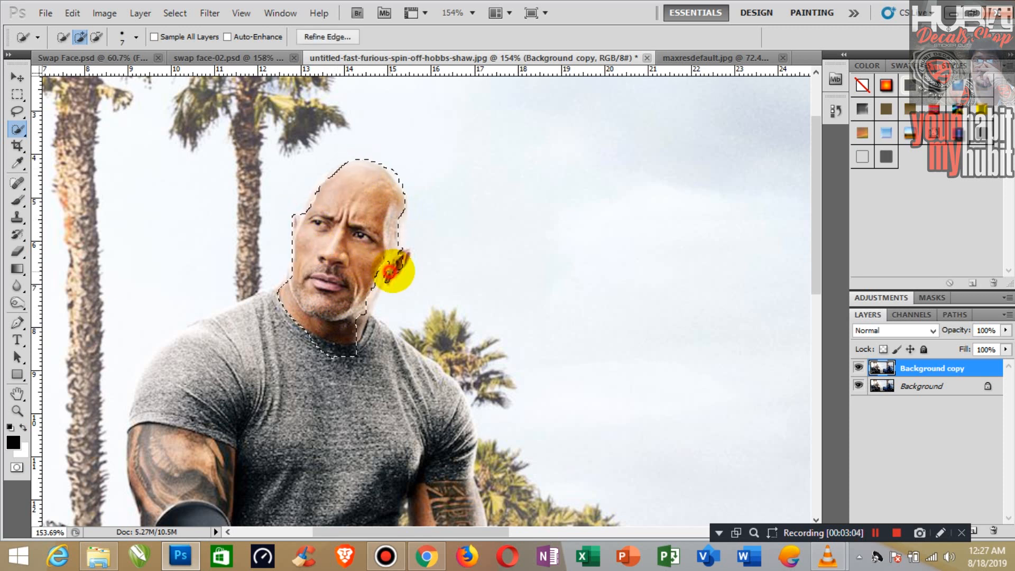
pyautogui.moveTo(390, 273)
pyautogui.mouseDown()
pyautogui.moveTo(405, 257)
pyautogui.moveTo(400, 186)
pyautogui.mouseUp()
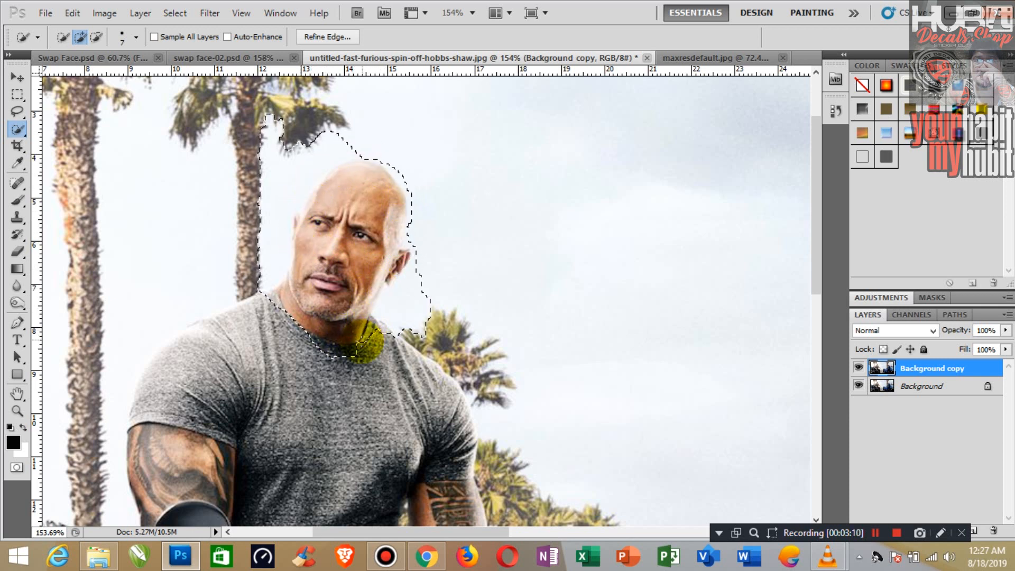
# Subtract the surrounding sky and palm from the motorcyclist's head selection, and copy the selected head to a new layer.
pyautogui.click(96, 37)
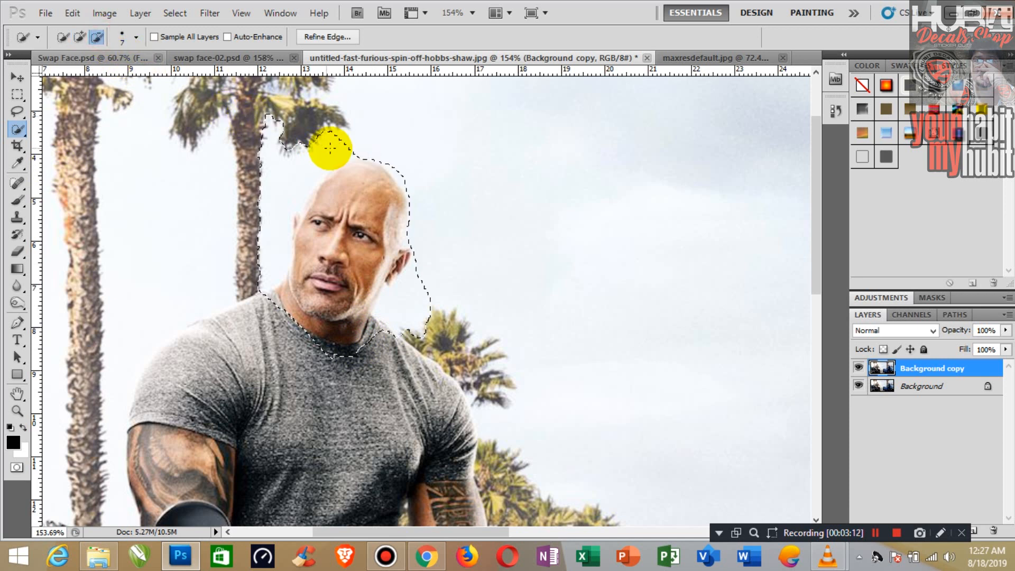
pyautogui.moveTo(339, 139)
pyautogui.mouseDown()
pyautogui.moveTo(263, 148)
pyautogui.moveTo(246, 179)
pyautogui.mouseUp()
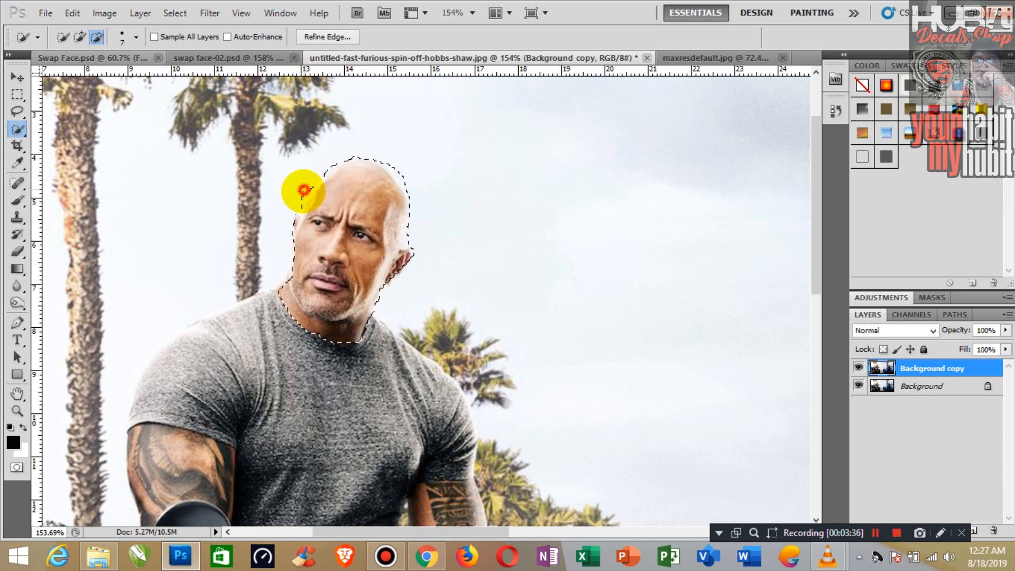
pyautogui.click(80, 35)
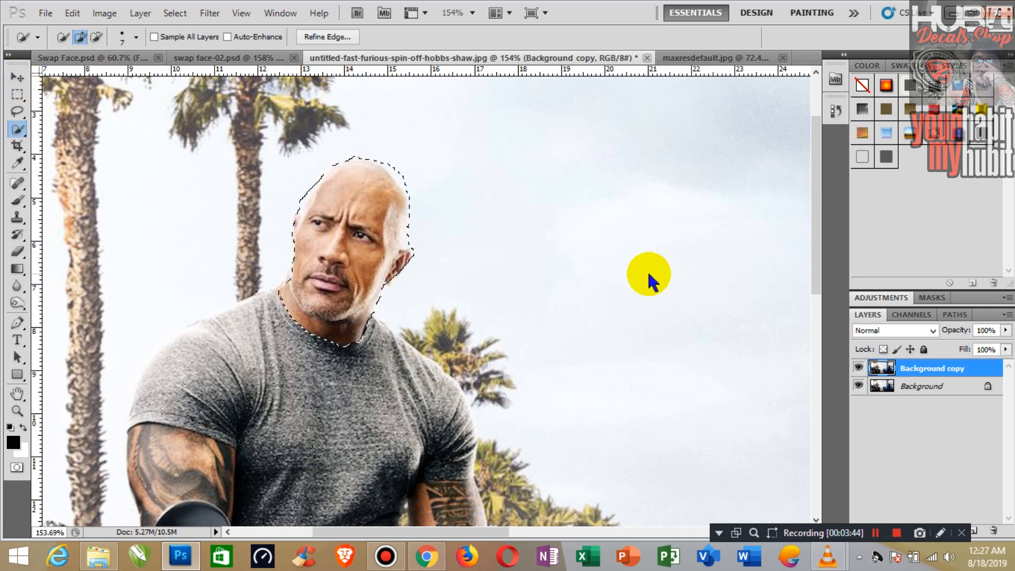
pyautogui.hotkey('ctrl', 'j')
pyautogui.click(18, 79)
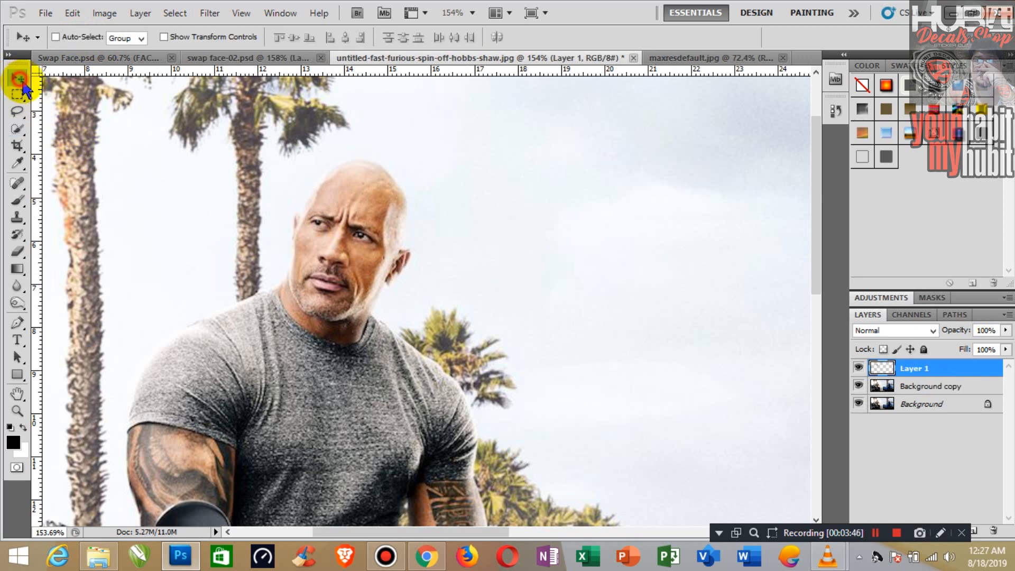
# Examine the suited man's head up close, and look over the titles in Swap Face.psd and maxresdefault.jpg.
pyautogui.press('space')
pyautogui.moveTo(680, 342); pyautogui.dragTo(368, 304)
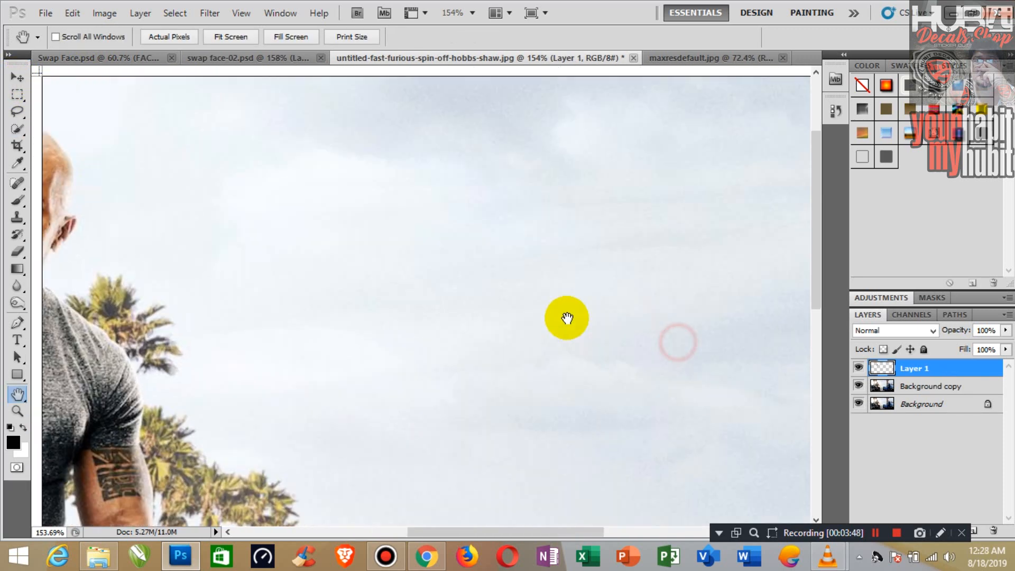
pyautogui.moveTo(569, 318); pyautogui.dragTo(407, 347)
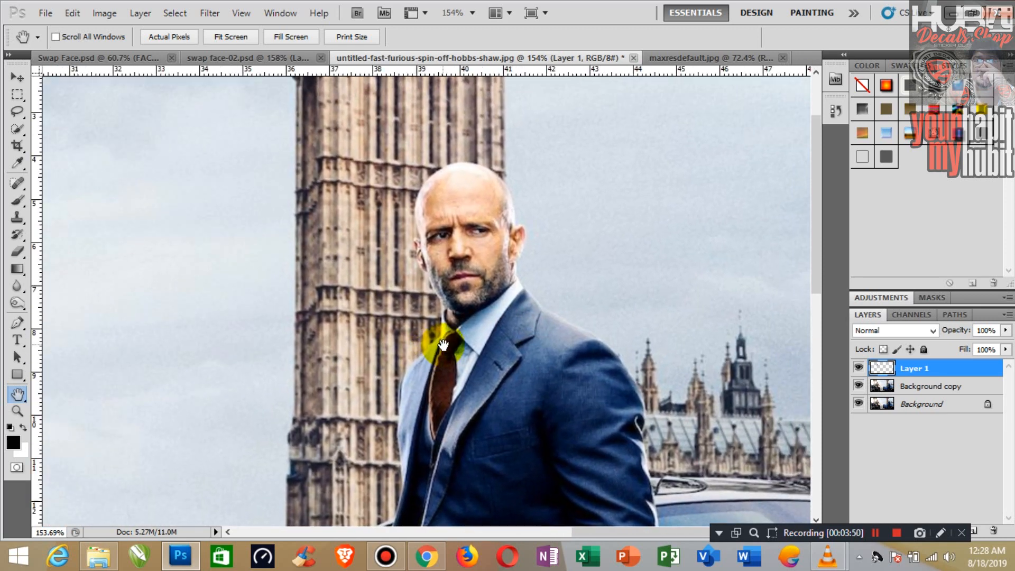
pyautogui.moveTo(480, 324); pyautogui.dragTo(300, 376)
pyautogui.click(17, 411)
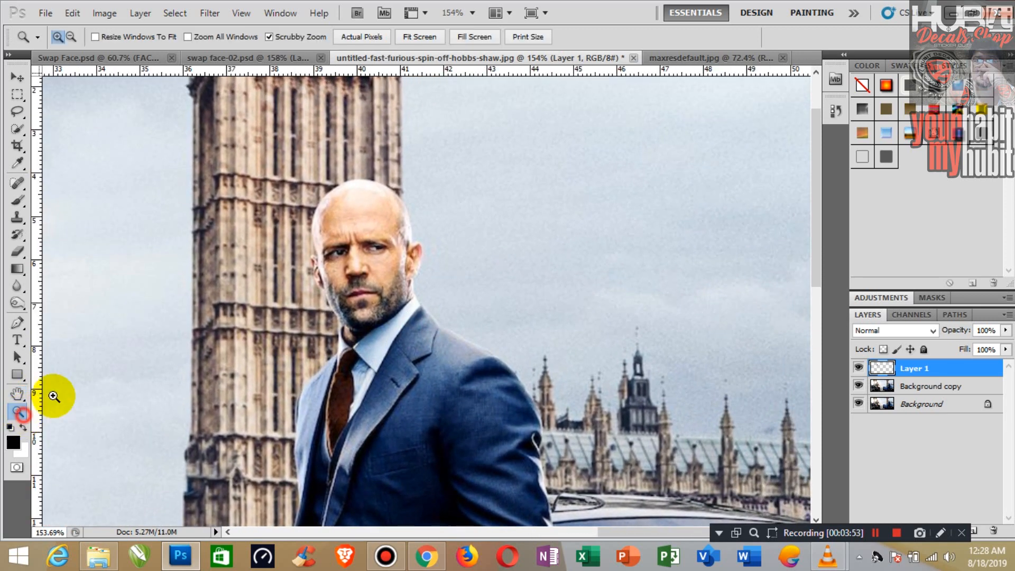
pyautogui.moveTo(330, 305); pyautogui.dragTo(342, 325)
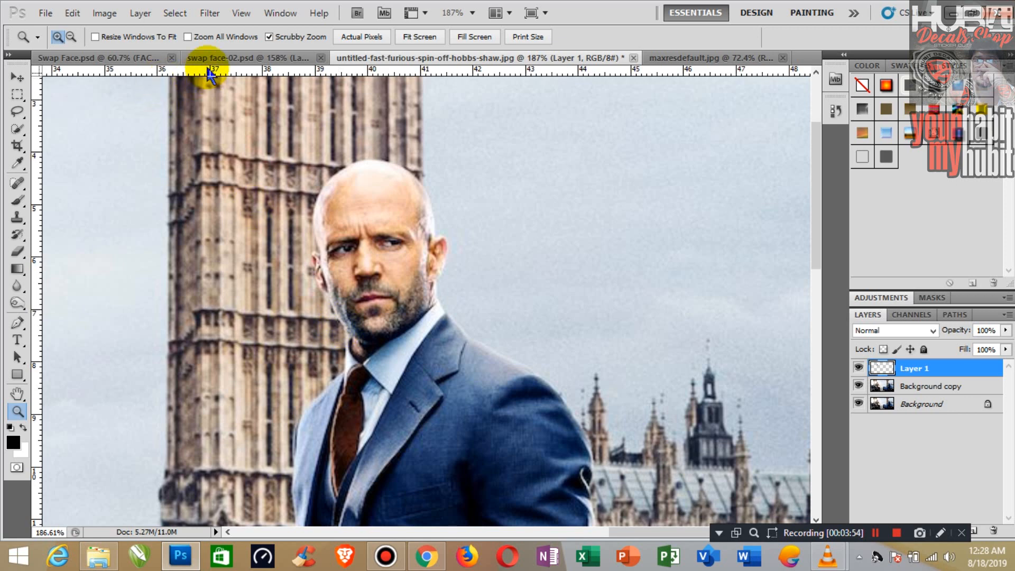
pyautogui.click(212, 61)
pyautogui.click(136, 60)
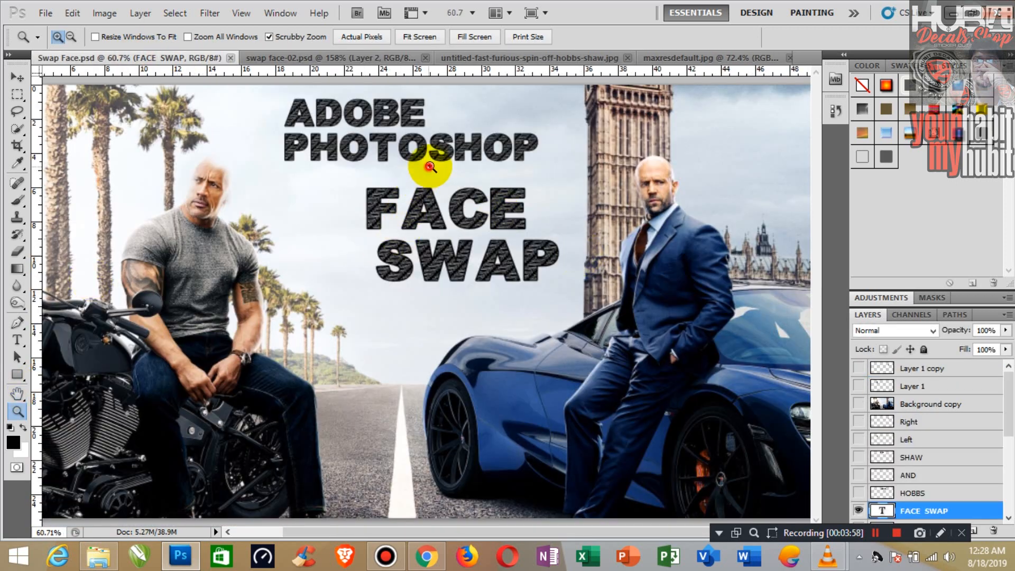
pyautogui.moveTo(422, 164); pyautogui.dragTo(617, 118)
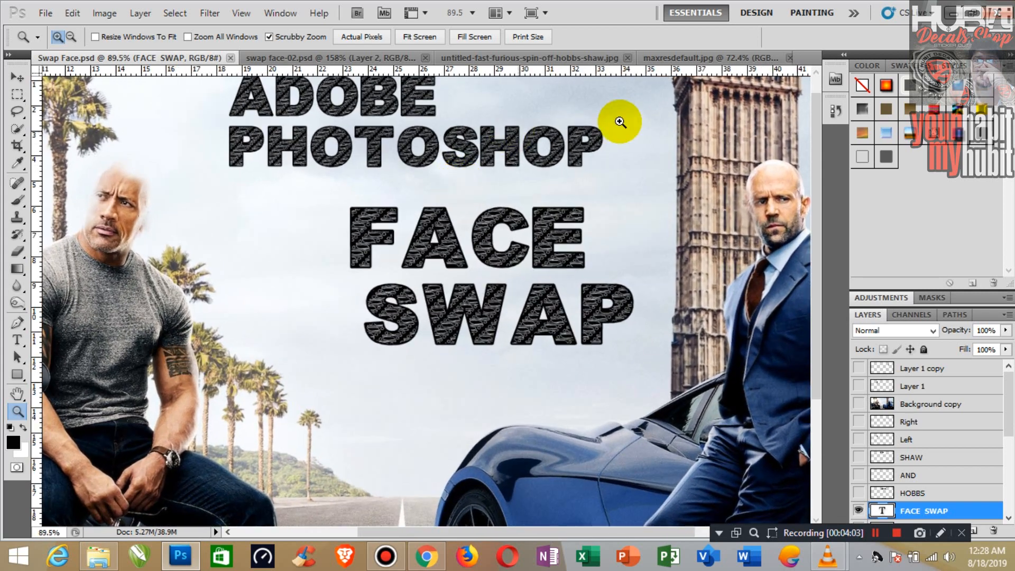
pyautogui.click(655, 59)
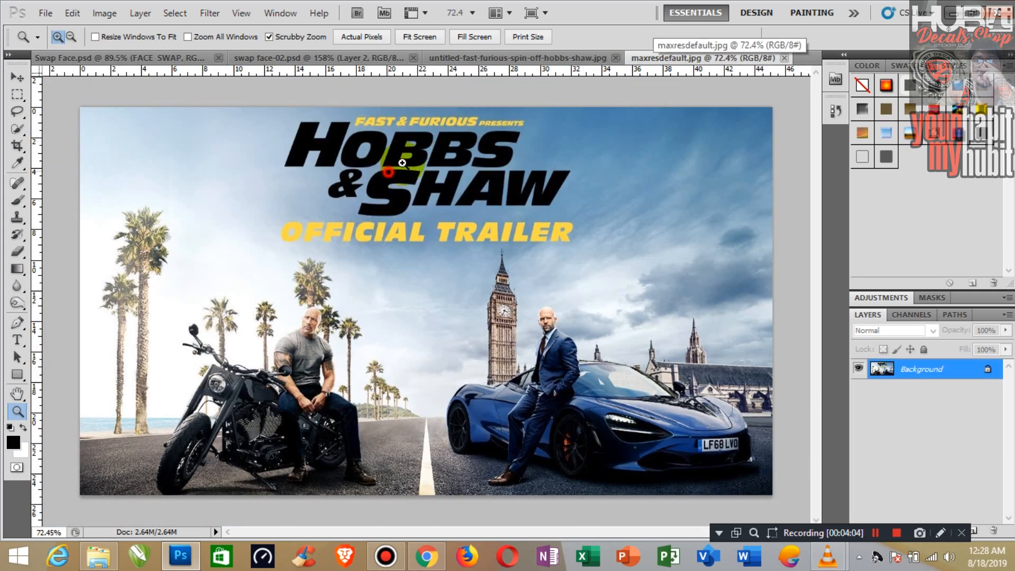
pyautogui.moveTo(396, 186); pyautogui.dragTo(441, 82)
pyautogui.click(540, 59)
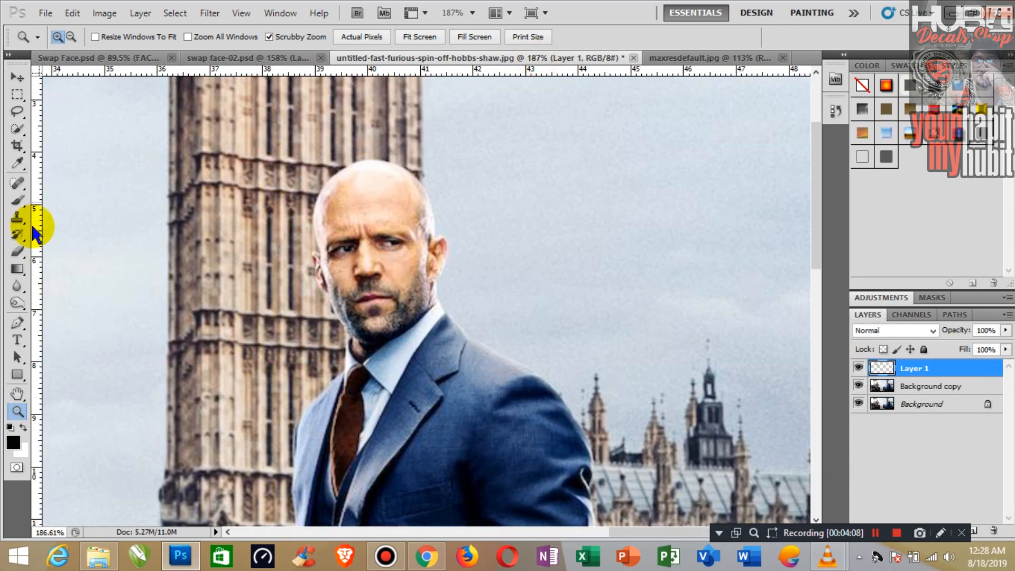
# Select the suited man's head with the Quick Selection tool, refining the edge around his ear and including the neck under the chin.
pyautogui.click(23, 134)
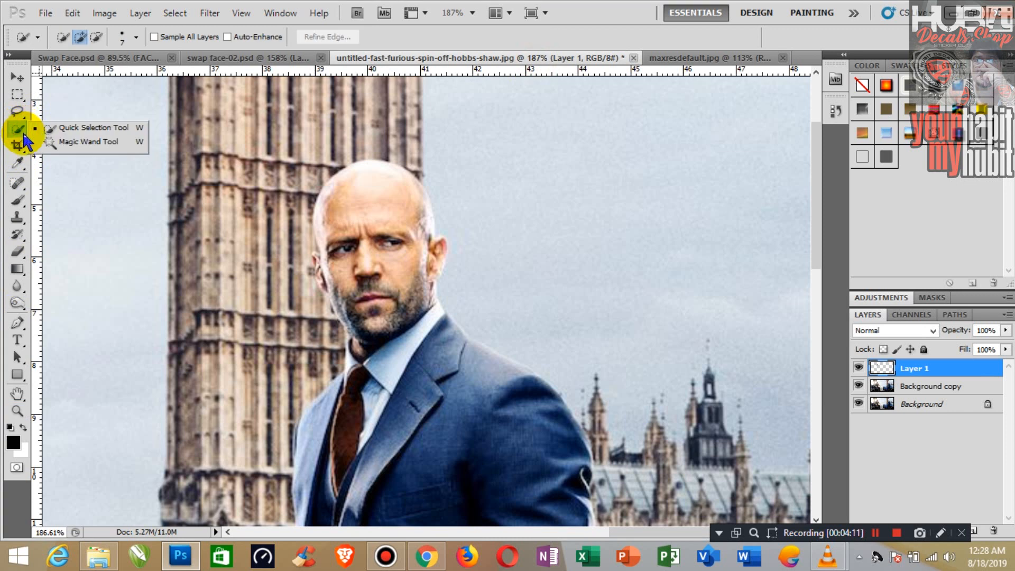
pyautogui.click(70, 132)
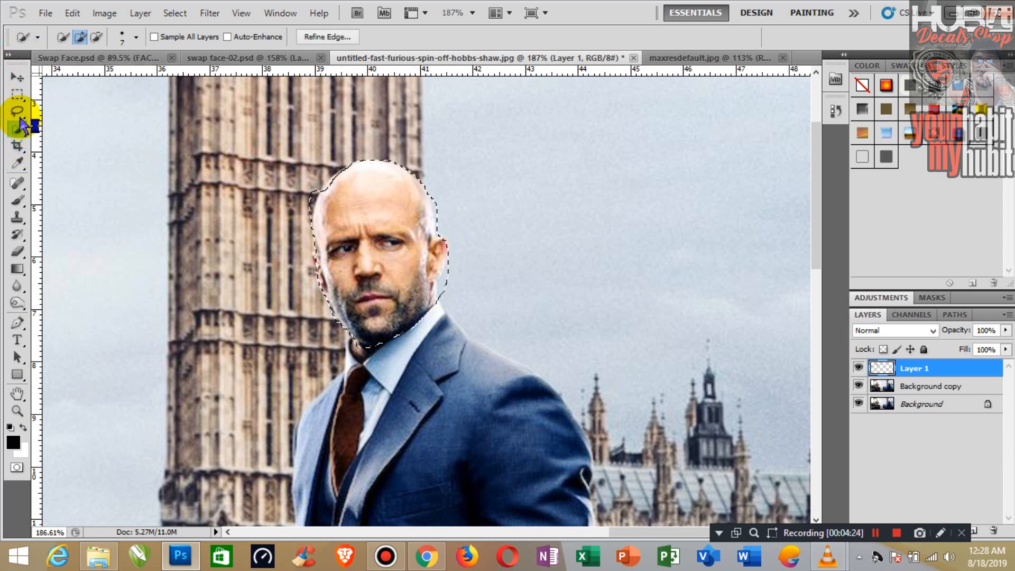
pyautogui.click(98, 37)
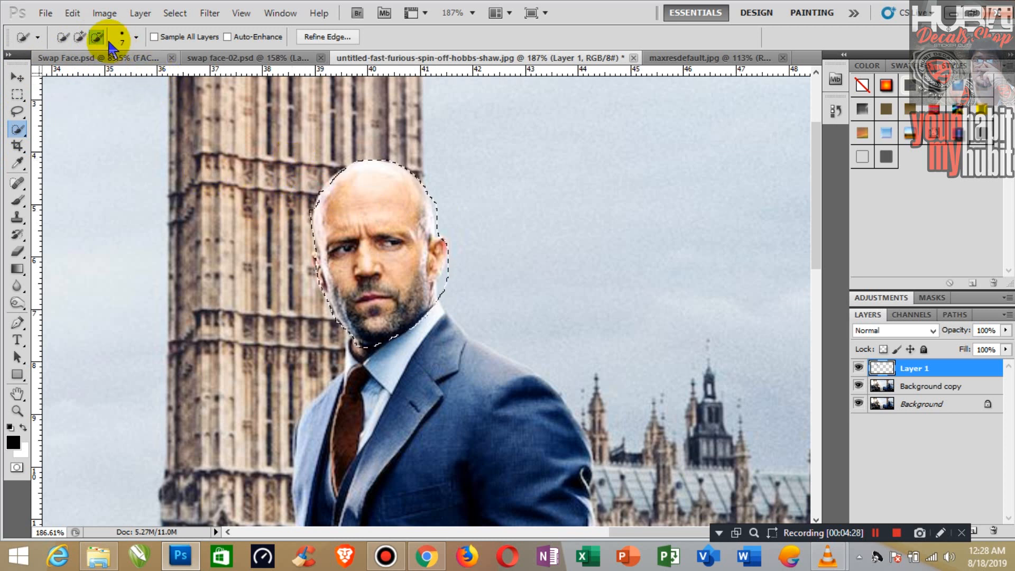
pyautogui.click(80, 37)
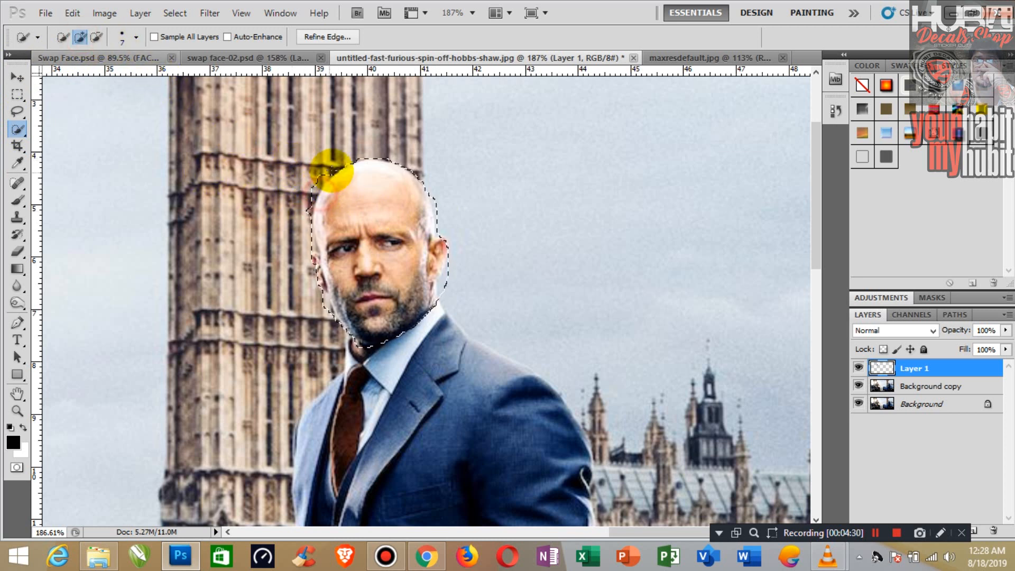
pyautogui.click(97, 36)
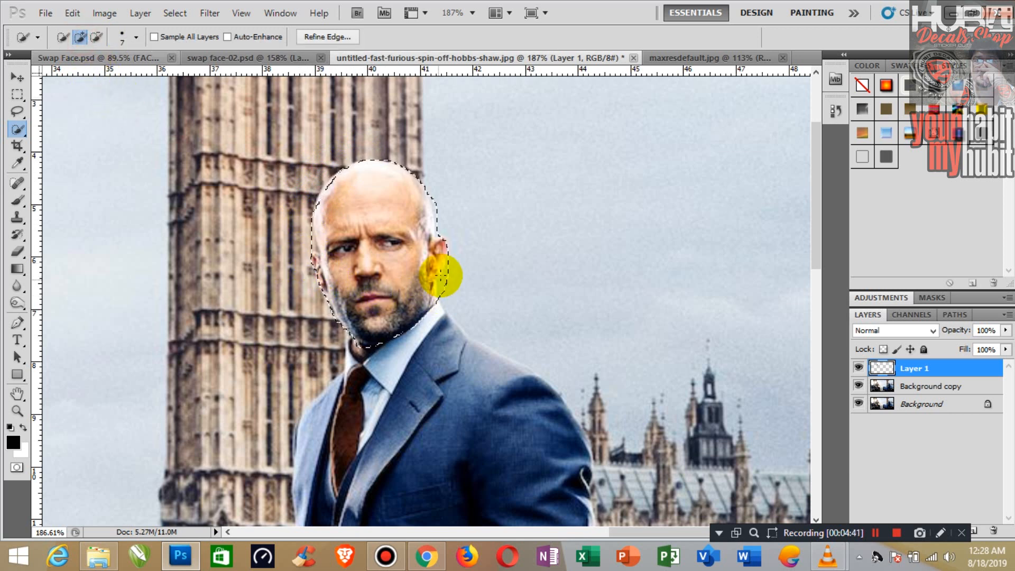
pyautogui.click(97, 36)
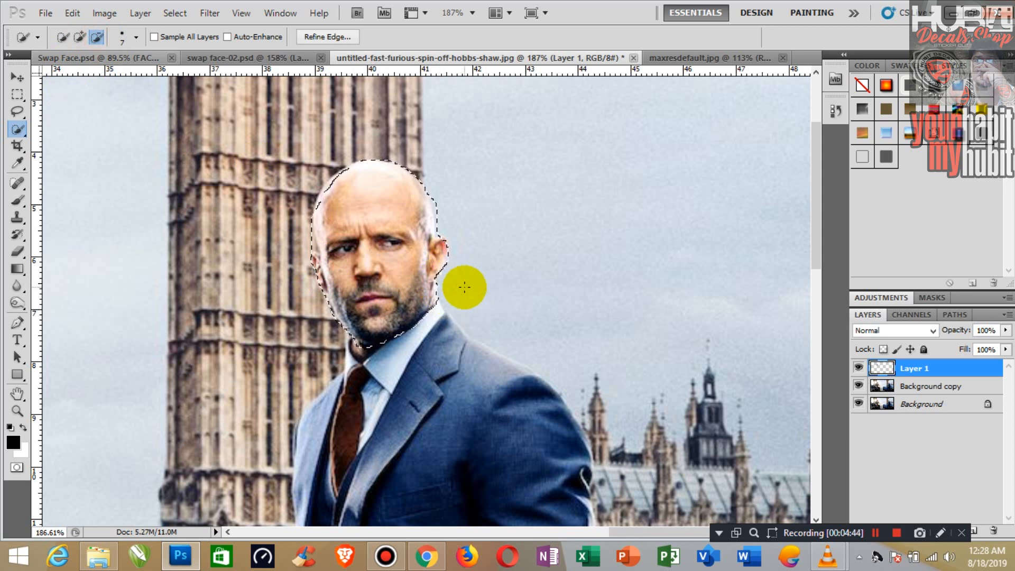
pyautogui.click(80, 36)
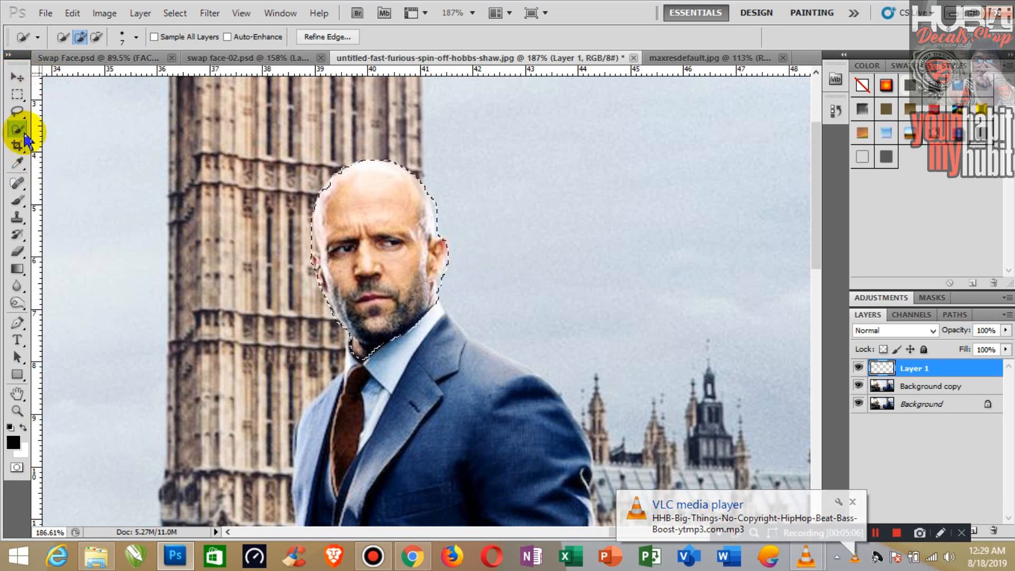
# Copy the suited man's selected head from the Background copy layer to a new layer.
pyautogui.hotkey('ctrl', 'c')
pyautogui.click(513, 219)
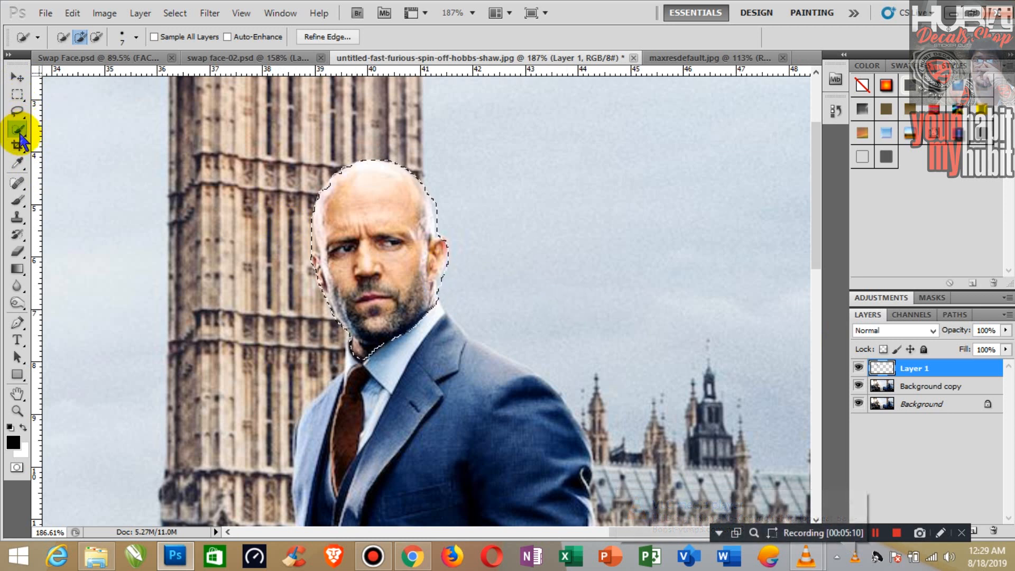
pyautogui.click(513, 219)
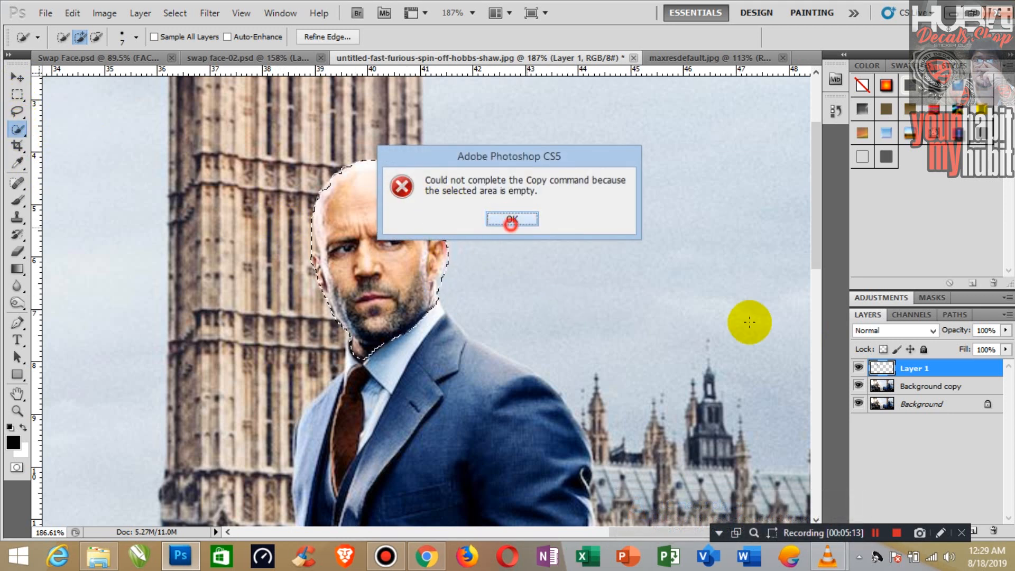
pyautogui.click(929, 386)
pyautogui.hotkey('ctrl', 'j')
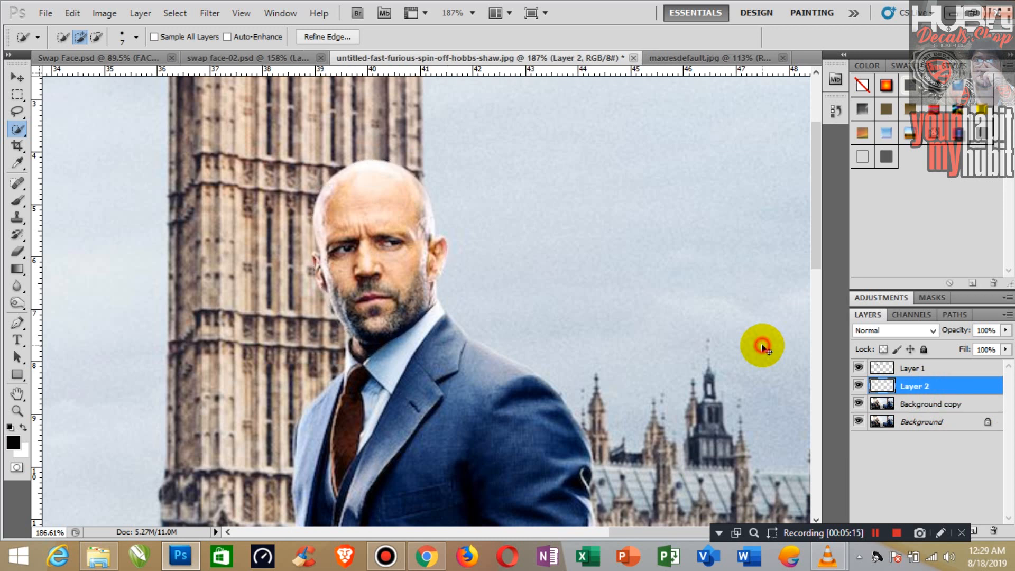
# Move the suited man's head copy beside him over the clock tower, and the motorcyclist's head copy on Layer 1 onto the open sky beside him.
pyautogui.click(19, 78)
pyautogui.moveTo(345, 249); pyautogui.dragTo(205, 248)
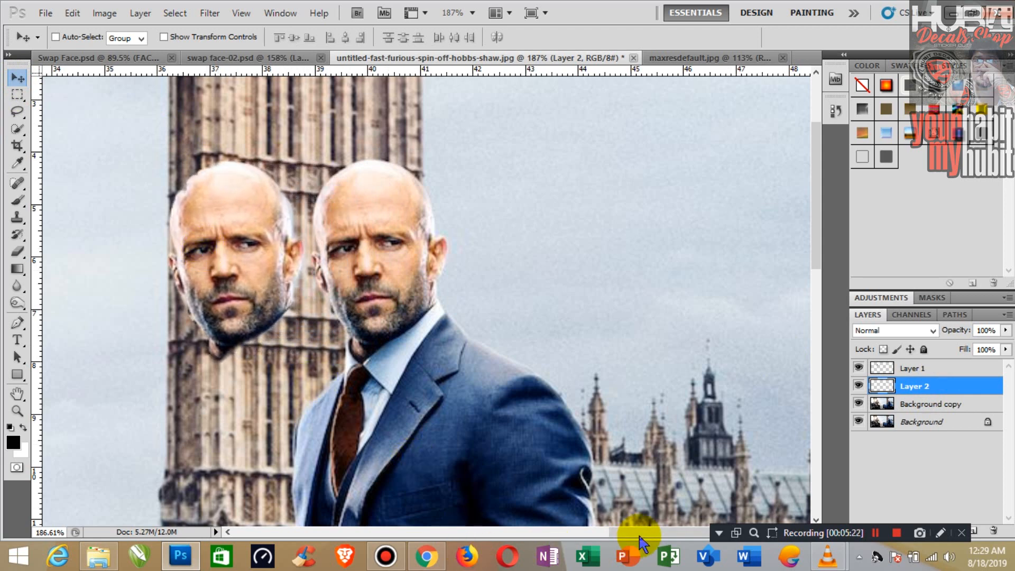
pyautogui.moveTo(639, 535); pyautogui.dragTo(365, 531)
pyautogui.click(926, 368)
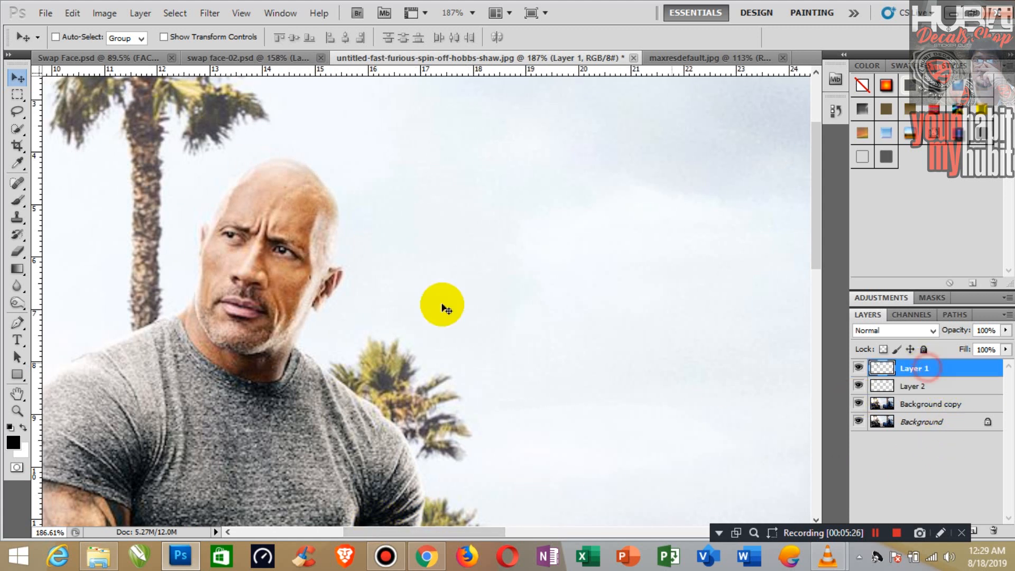
pyautogui.moveTo(281, 246); pyautogui.dragTo(542, 265)
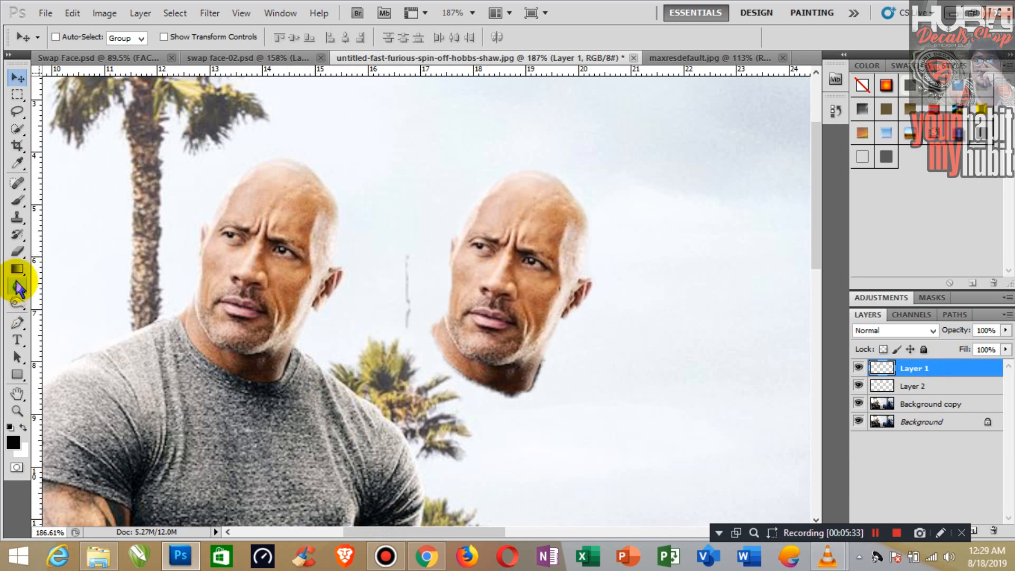
# Erase the stray dark marks beside the motorcyclist's head copy on Layer 1, using a 31 px eraser at 100% flow.
pyautogui.click(17, 252)
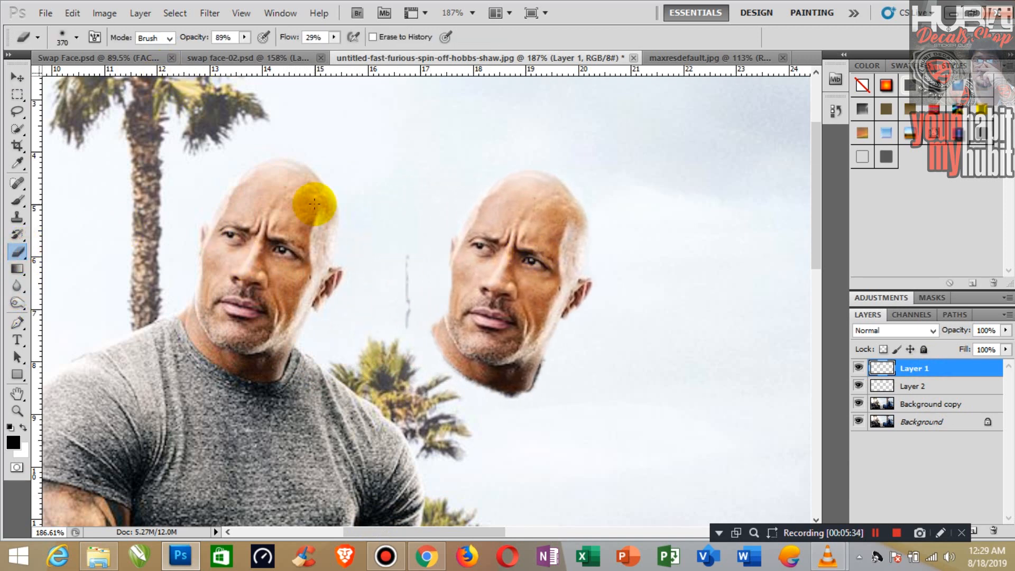
pyautogui.click(76, 37)
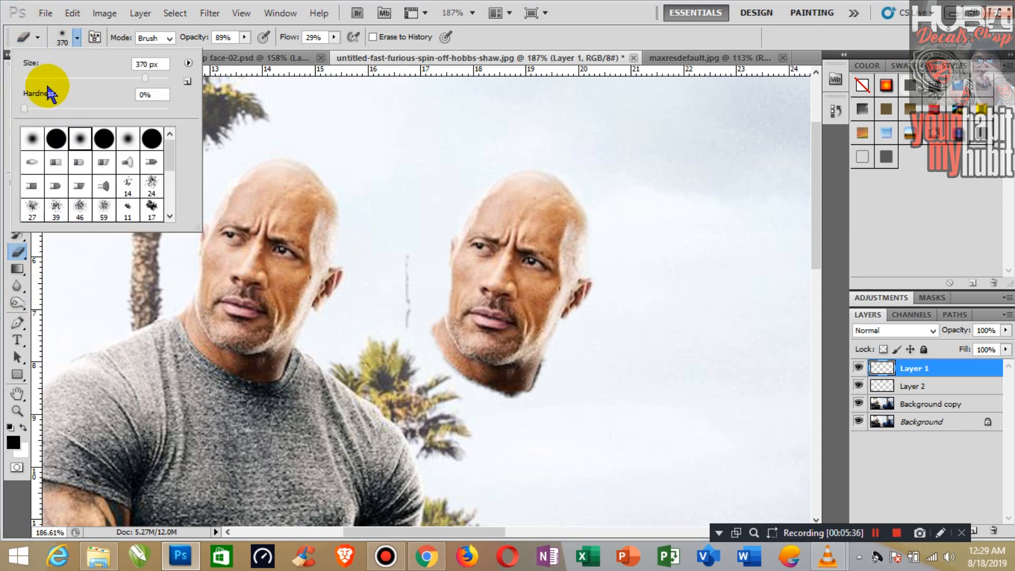
pyautogui.click(62, 78)
pyautogui.click(389, 212)
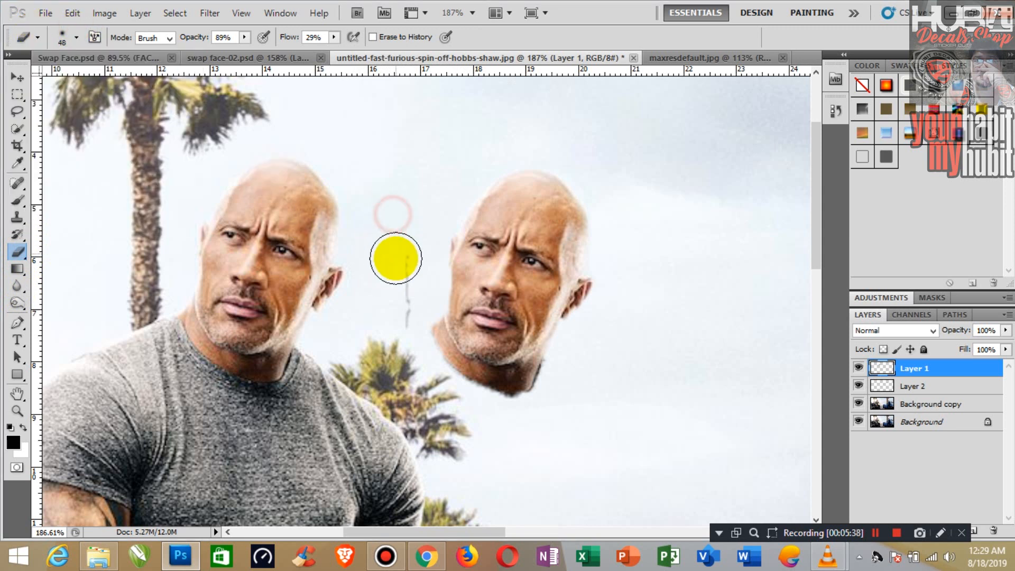
pyautogui.click(333, 37)
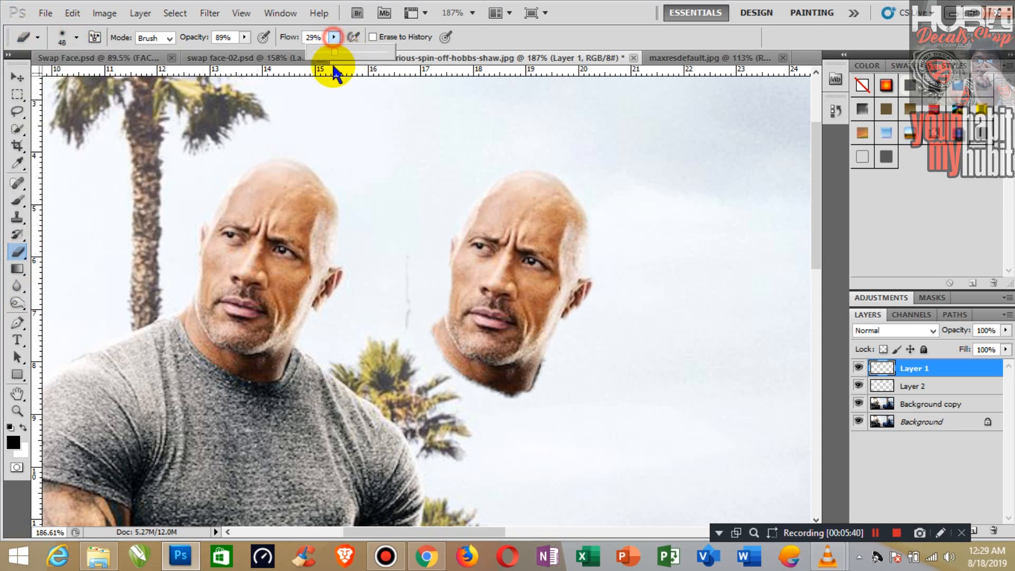
pyautogui.moveTo(334, 53); pyautogui.dragTo(391, 53)
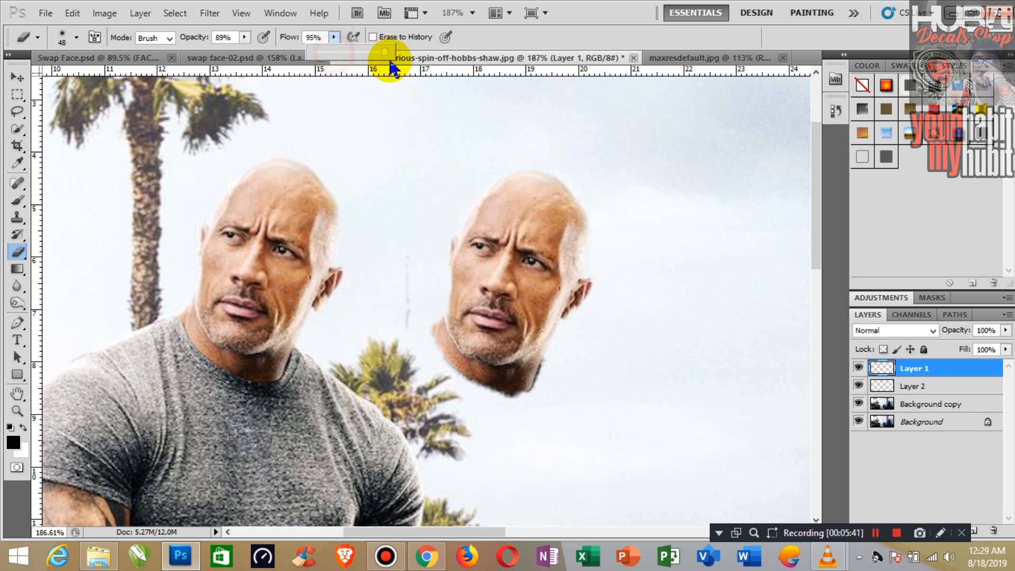
pyautogui.click(77, 38)
pyautogui.click(407, 191)
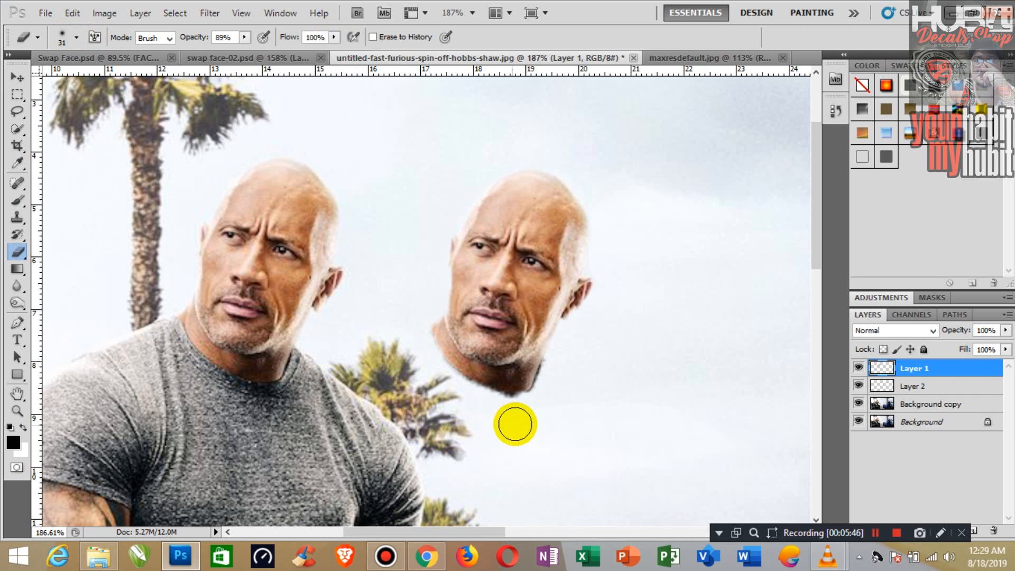
pyautogui.click(632, 220)
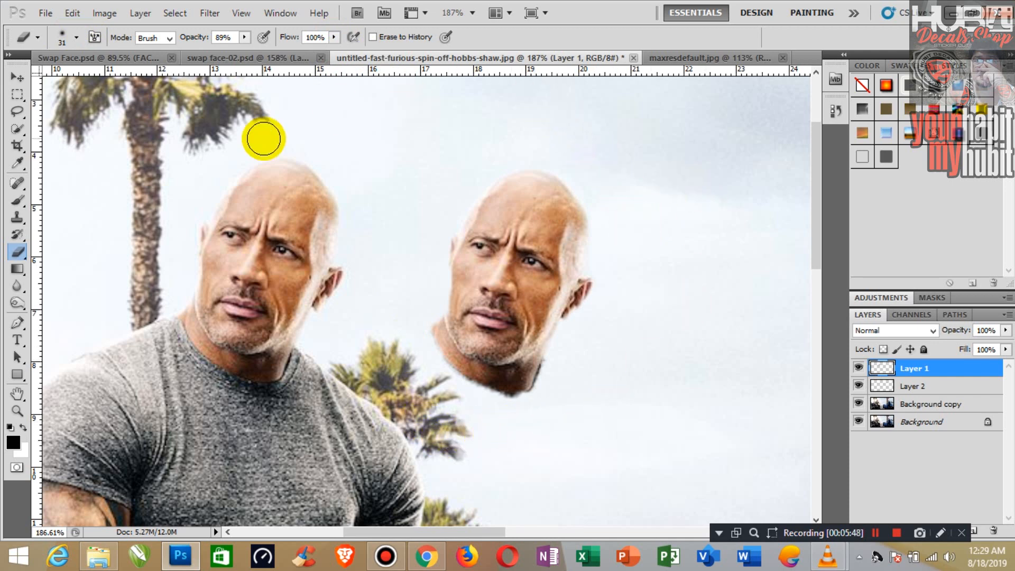
# Move the suited man's head copy on Layer 2 off the clock tower onto the open sky next to it.
pyautogui.click(17, 394)
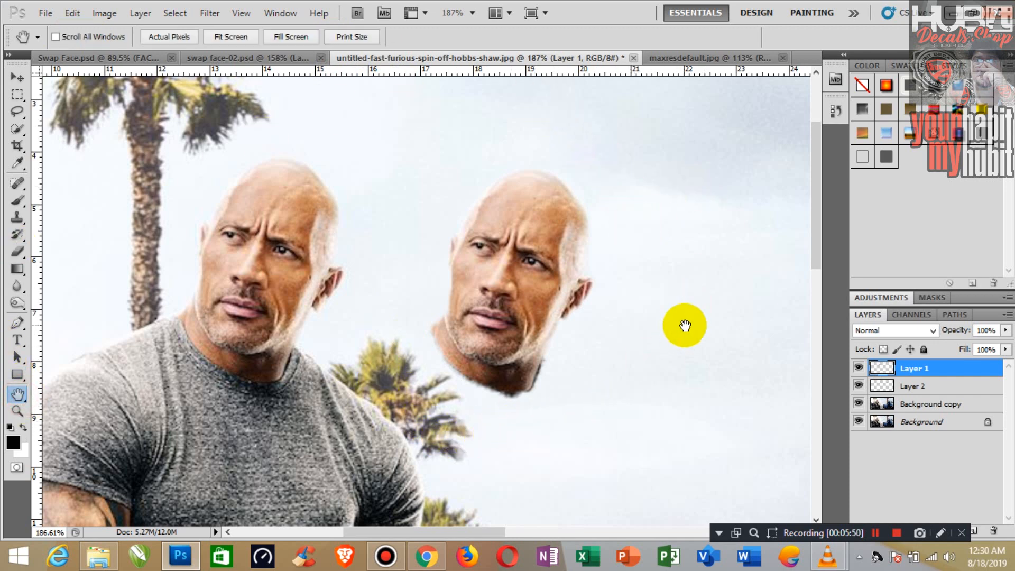
pyautogui.moveTo(685, 326); pyautogui.dragTo(378, 324)
pyautogui.moveTo(635, 352); pyautogui.dragTo(344, 347)
pyautogui.moveTo(570, 353); pyautogui.dragTo(351, 356)
pyautogui.click(17, 79)
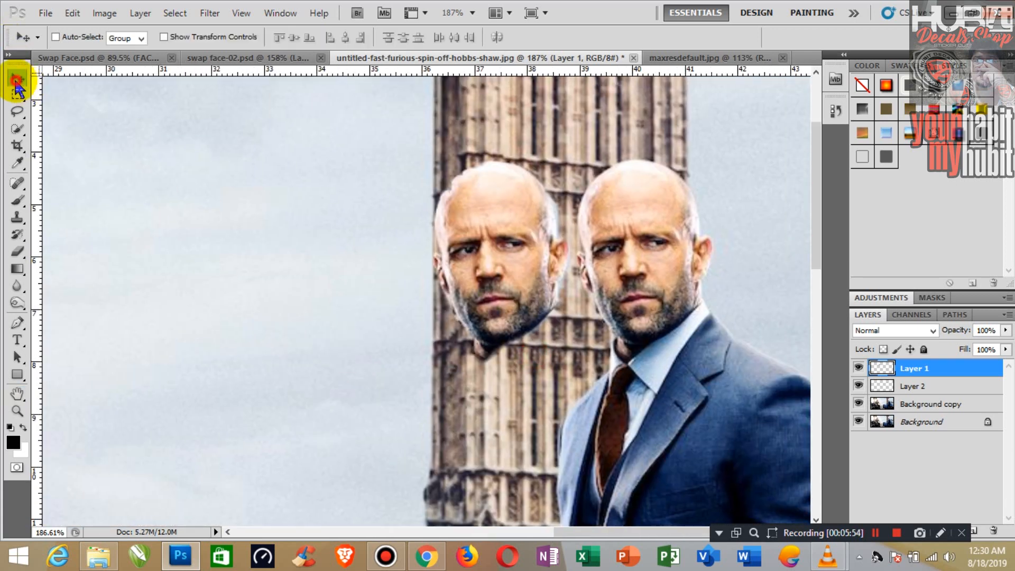
pyautogui.click(931, 386)
pyautogui.moveTo(496, 251); pyautogui.dragTo(264, 259)
# Soften the jagged outline around the crown and sides of the suited man's head copy with an 8 px Blur brush.
pyautogui.click(16, 288)
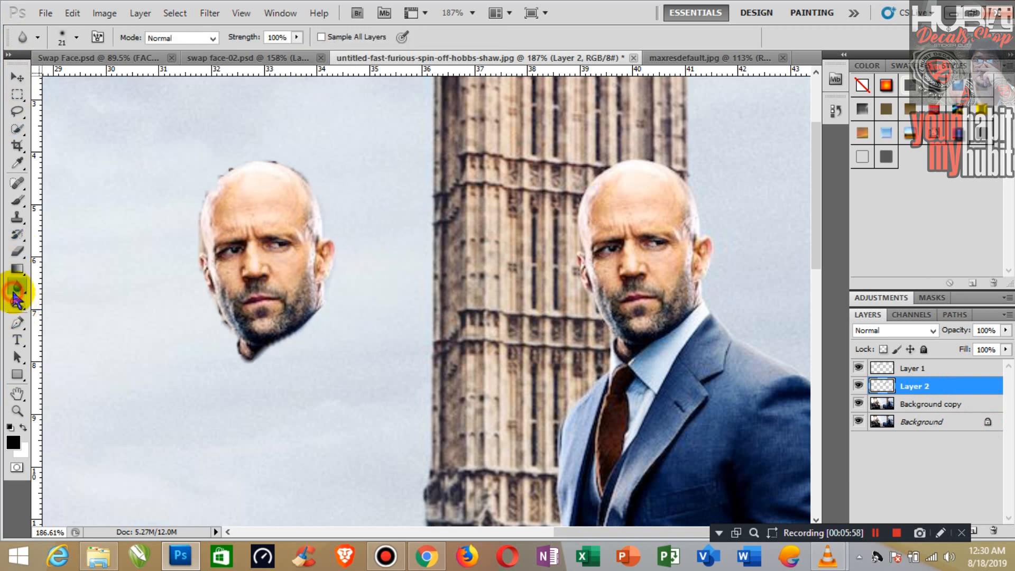
pyautogui.click(17, 252)
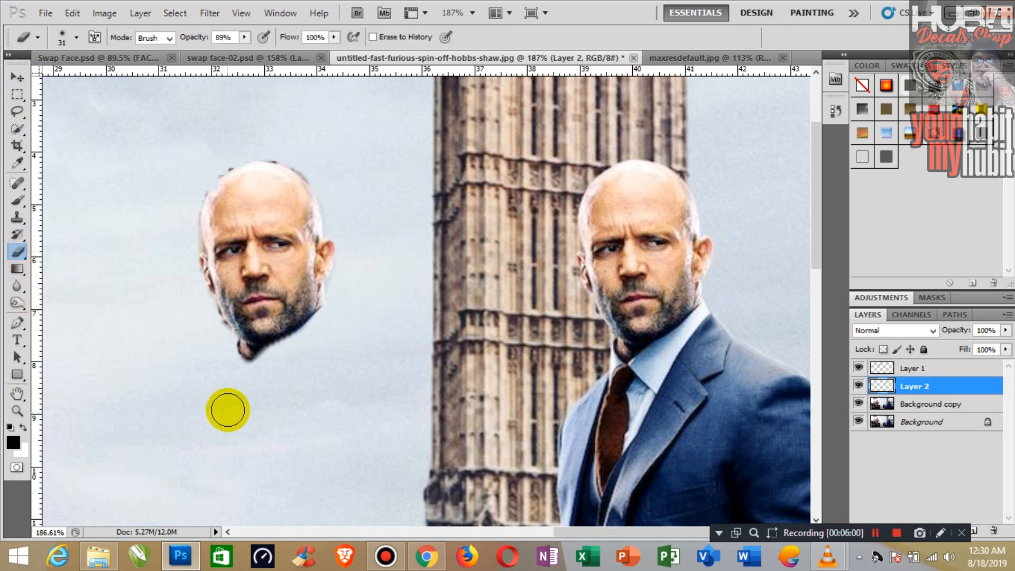
pyautogui.click(17, 410)
pyautogui.moveTo(167, 158); pyautogui.dragTo(236, 173)
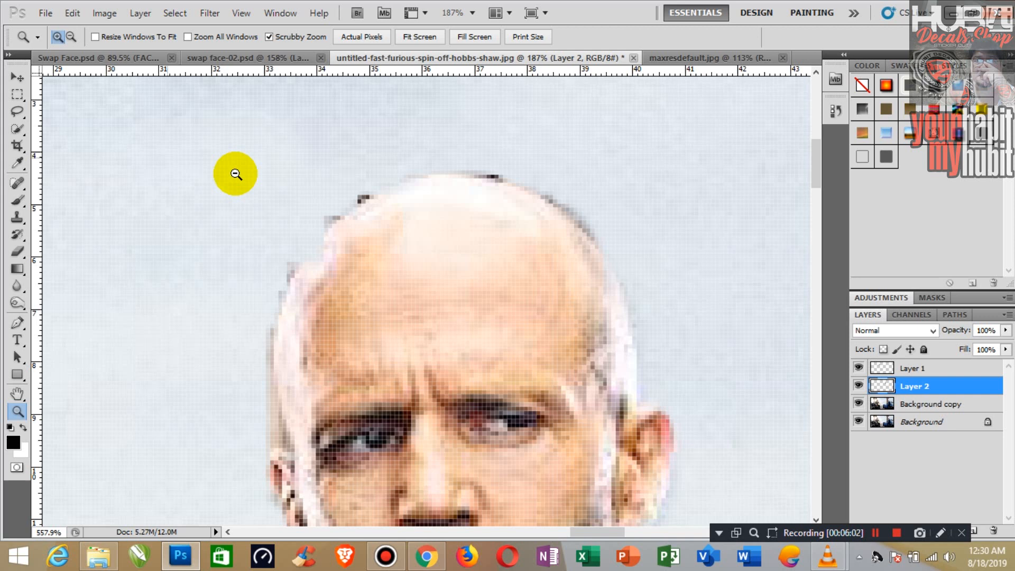
pyautogui.click(18, 288)
pyautogui.moveTo(318, 204); pyautogui.dragTo(355, 190)
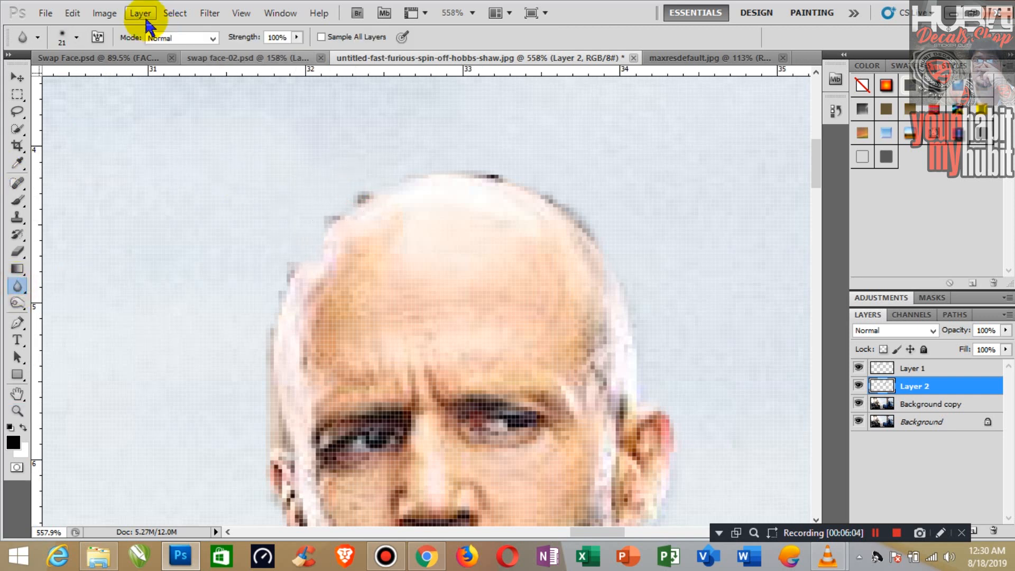
pyautogui.click(77, 38)
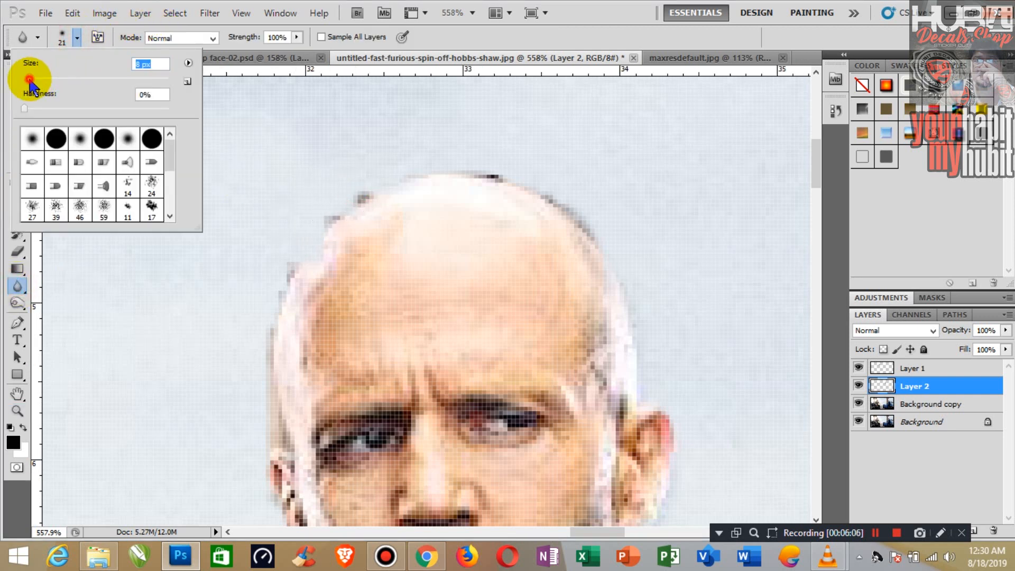
pyautogui.click(364, 193)
pyautogui.moveTo(475, 169); pyautogui.dragTo(536, 177)
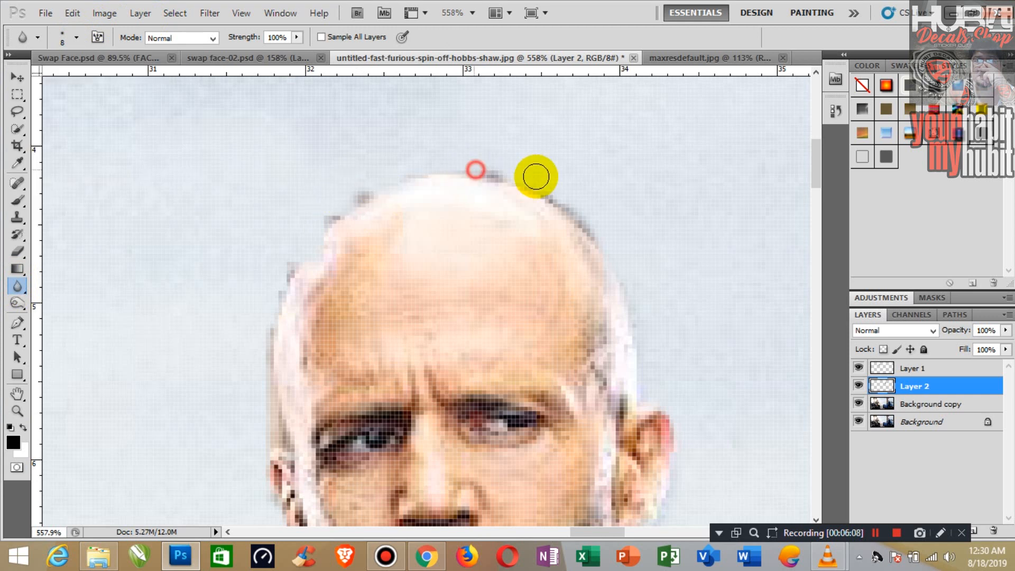
pyautogui.moveTo(338, 203)
pyautogui.mouseDown()
pyautogui.moveTo(291, 243)
pyautogui.moveTo(272, 294)
pyautogui.mouseUp()
pyautogui.moveTo(262, 342); pyautogui.dragTo(262, 418)
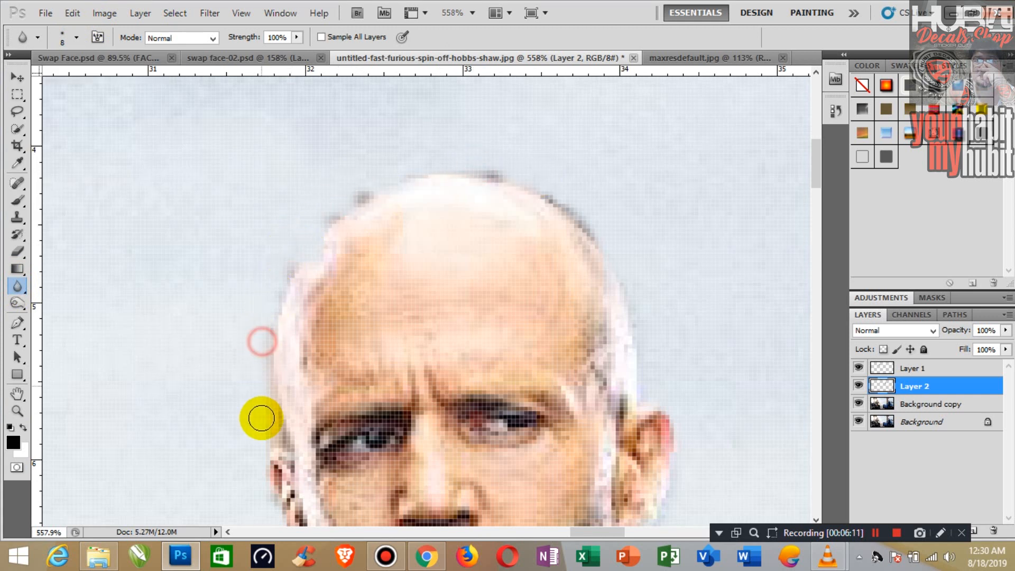
pyautogui.moveTo(553, 185); pyautogui.dragTo(580, 209)
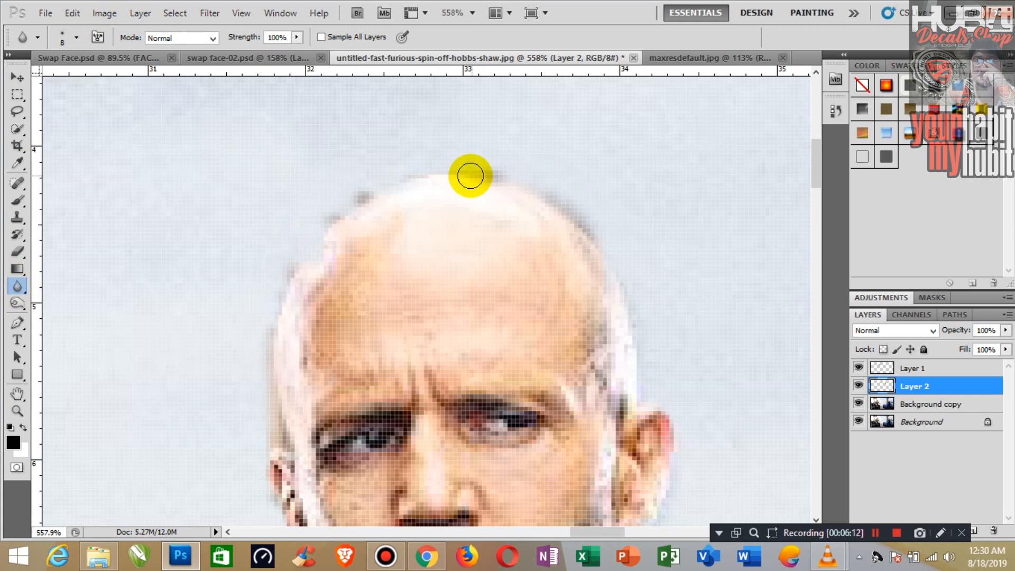
pyautogui.moveTo(442, 176)
pyautogui.mouseDown()
pyautogui.moveTo(337, 205)
pyautogui.moveTo(259, 298)
pyautogui.mouseUp()
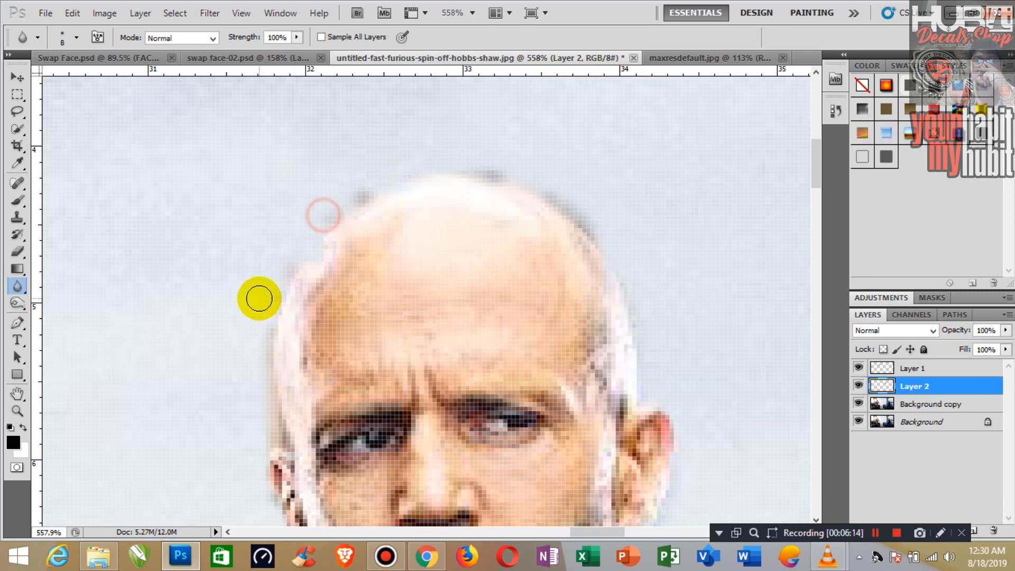
pyautogui.click(619, 285)
# Examine the chin and neck edges of the suited man's head copy up close, and compare the whole head with the original.
pyautogui.moveTo(821, 163); pyautogui.dragTo(823, 209)
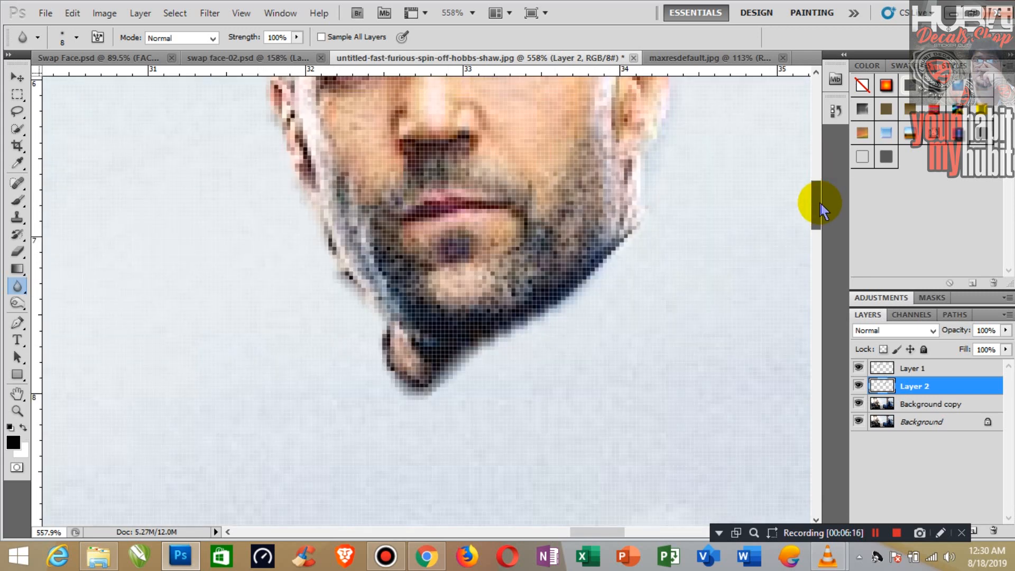
pyautogui.click(17, 411)
pyautogui.moveTo(219, 412); pyautogui.dragTo(176, 351)
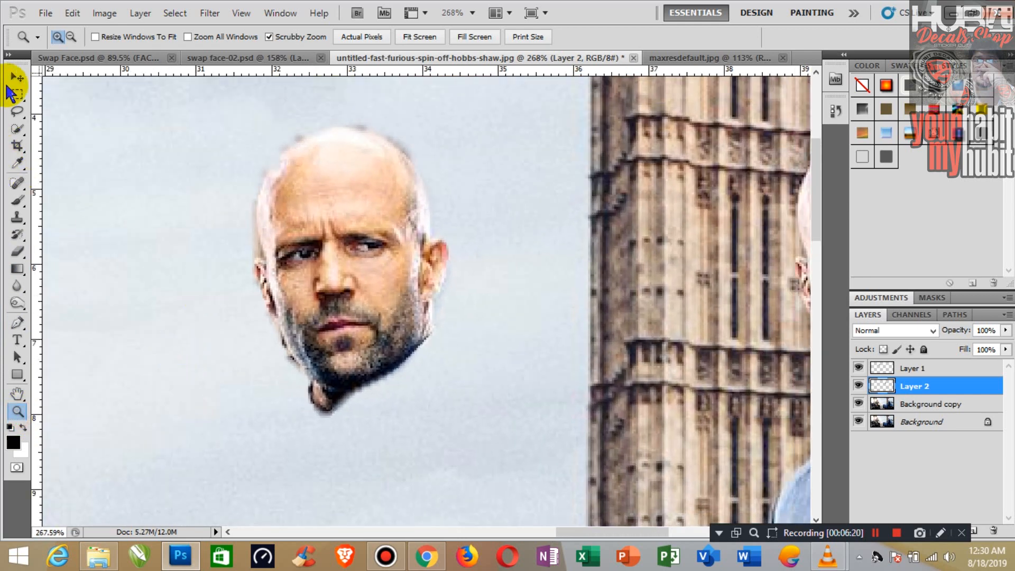
pyautogui.click(14, 79)
pyautogui.click(18, 411)
pyautogui.moveTo(432, 425); pyautogui.dragTo(385, 379)
pyautogui.click(16, 80)
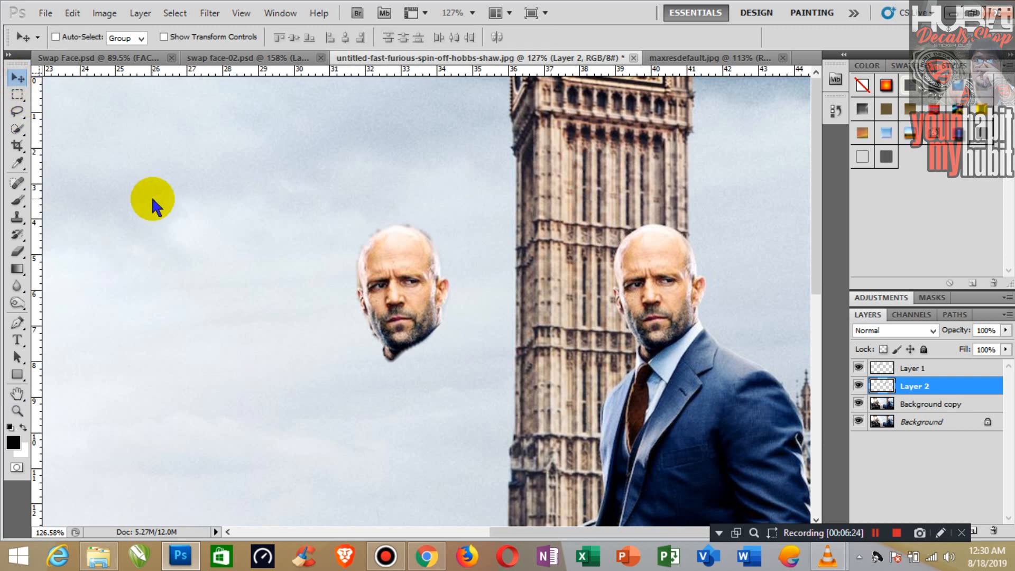
pyautogui.click(17, 394)
pyautogui.click(18, 411)
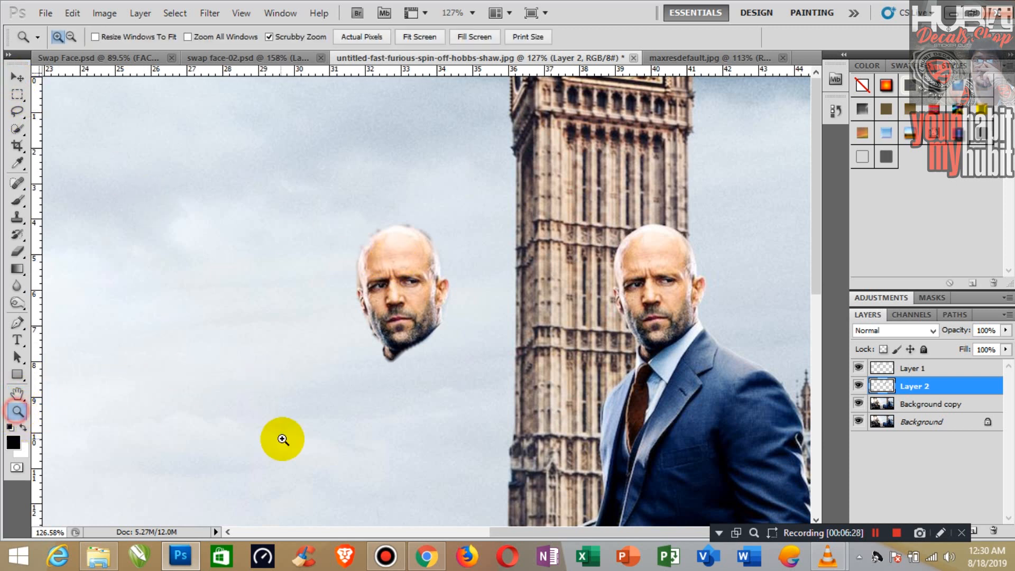
# Move the suited man's head copy on Layer 2 beside the motorcyclist's head, and the motorcyclist's copy on Layer 1 next to the clock tower.
pyautogui.moveTo(281, 438); pyautogui.dragTo(245, 376)
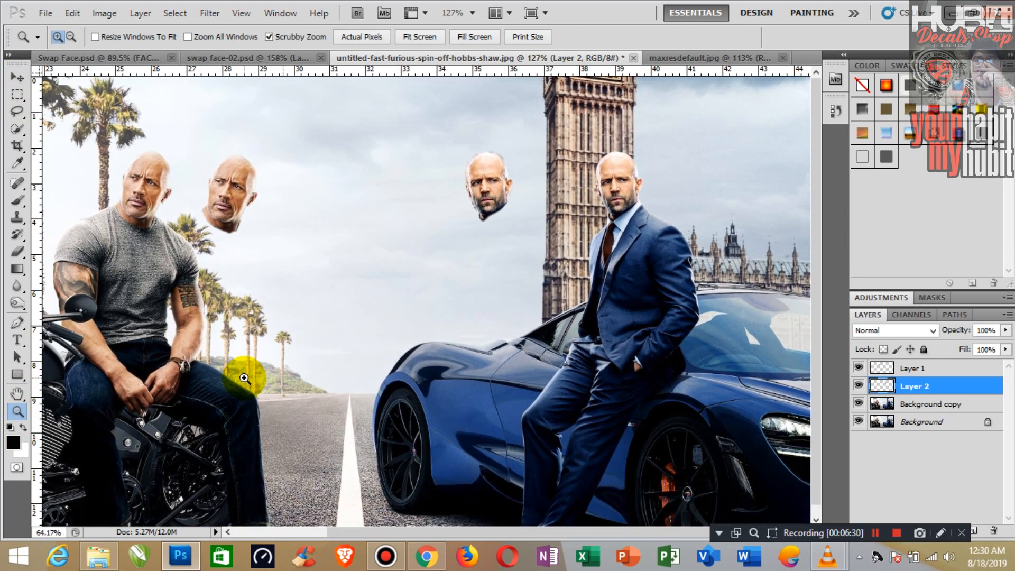
pyautogui.click(17, 78)
pyautogui.moveTo(472, 188); pyautogui.dragTo(393, 188)
pyautogui.click(916, 368)
pyautogui.moveTo(239, 224); pyautogui.dragTo(523, 221)
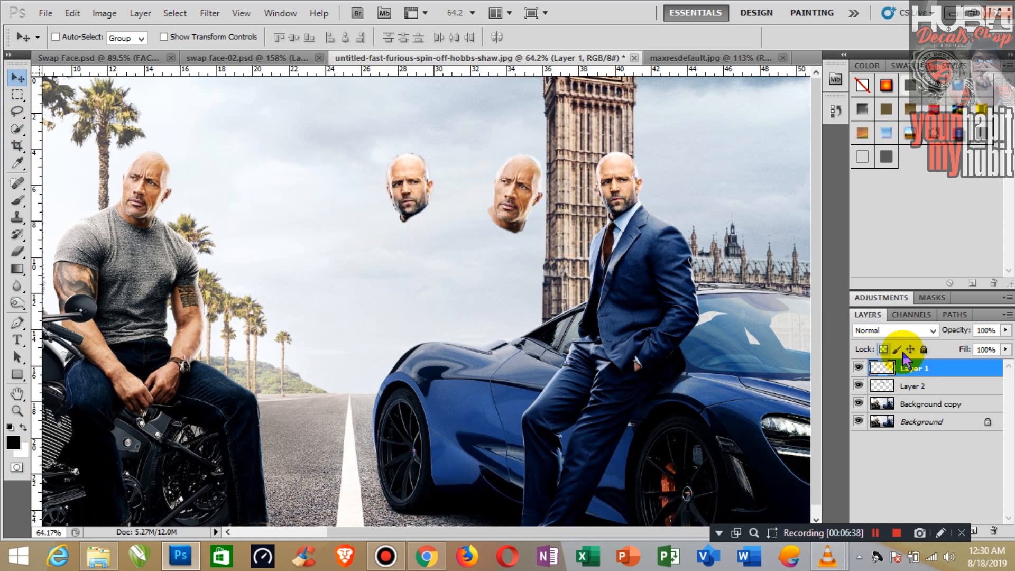
pyautogui.click(910, 387)
pyautogui.moveTo(420, 199); pyautogui.dragTo(213, 201)
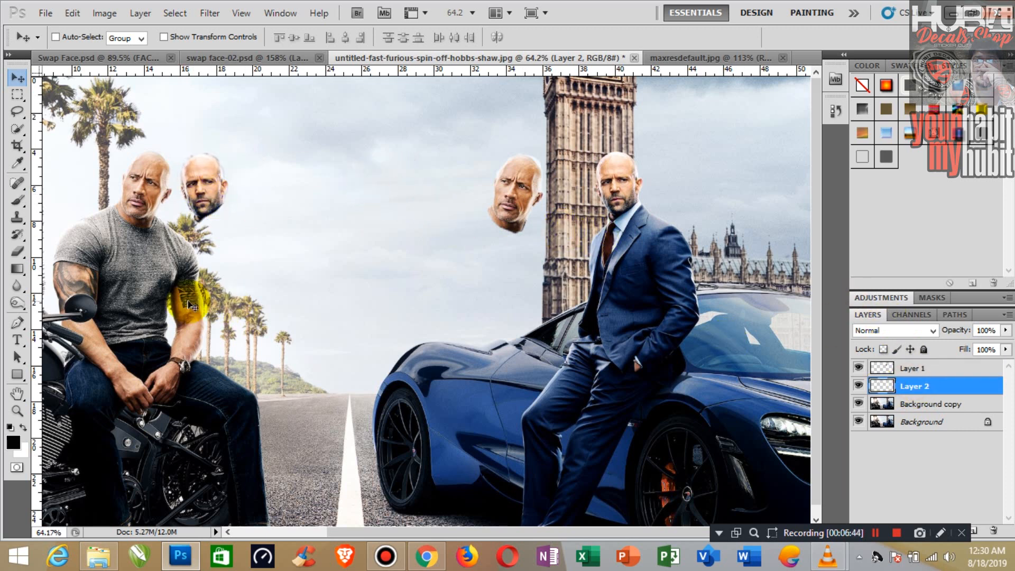
# Flip the head copy on Layer 2 horizontally and set it directly beside the motorcyclist's head for comparison.
pyautogui.click(72, 12)
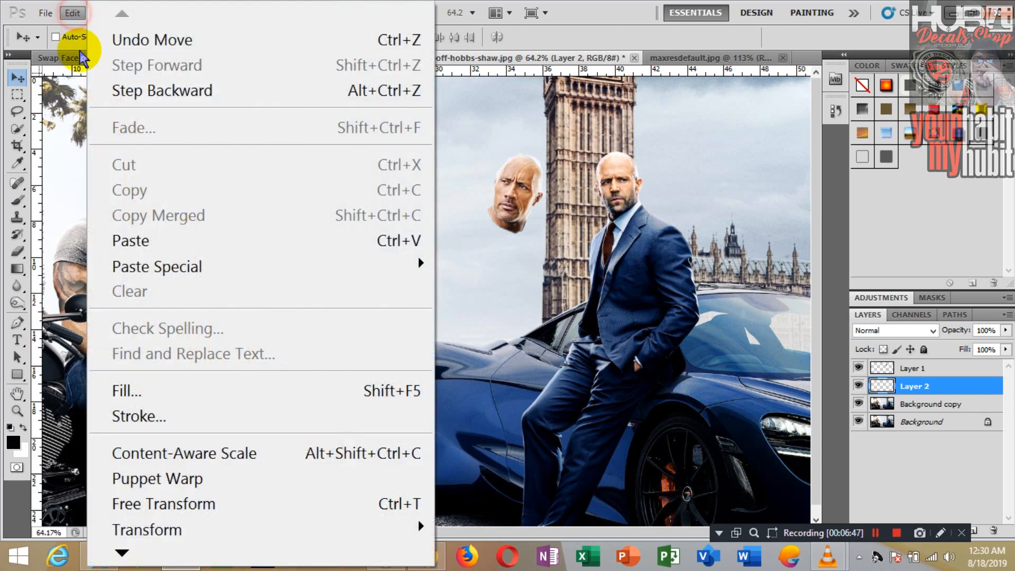
pyautogui.moveTo(169, 529)
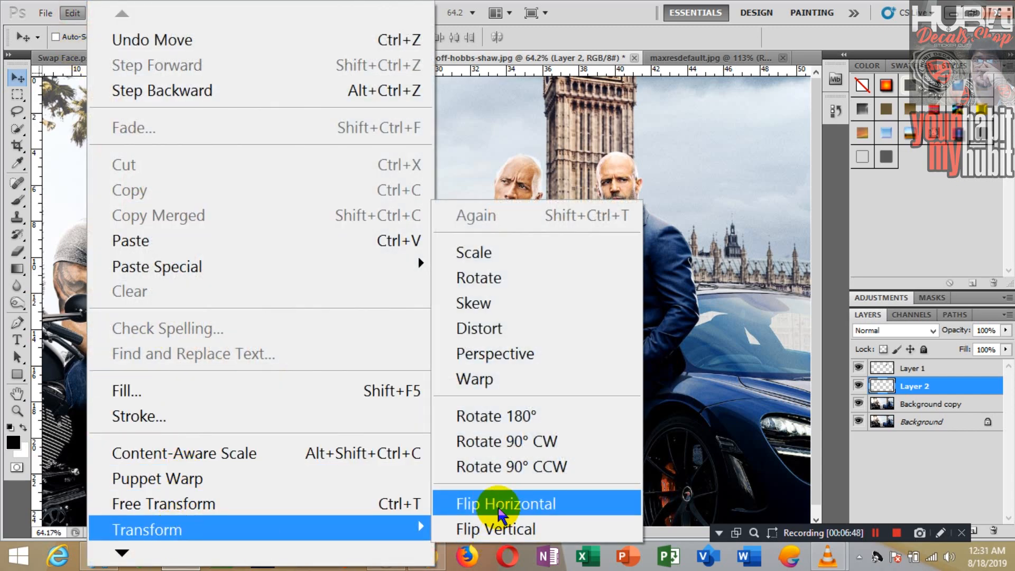
pyautogui.click(494, 502)
pyautogui.moveTo(231, 226); pyautogui.dragTo(200, 219)
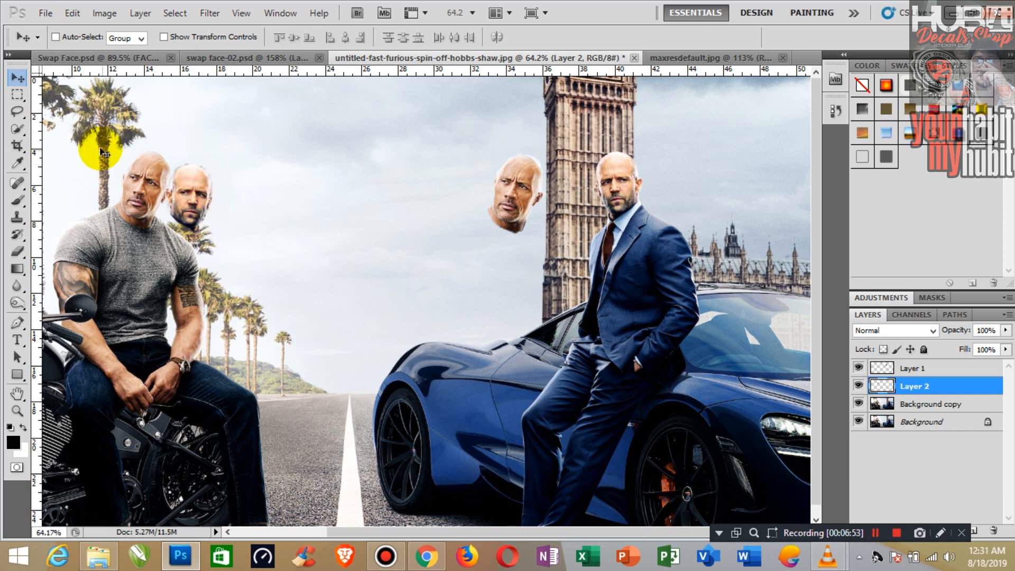
pyautogui.click(17, 410)
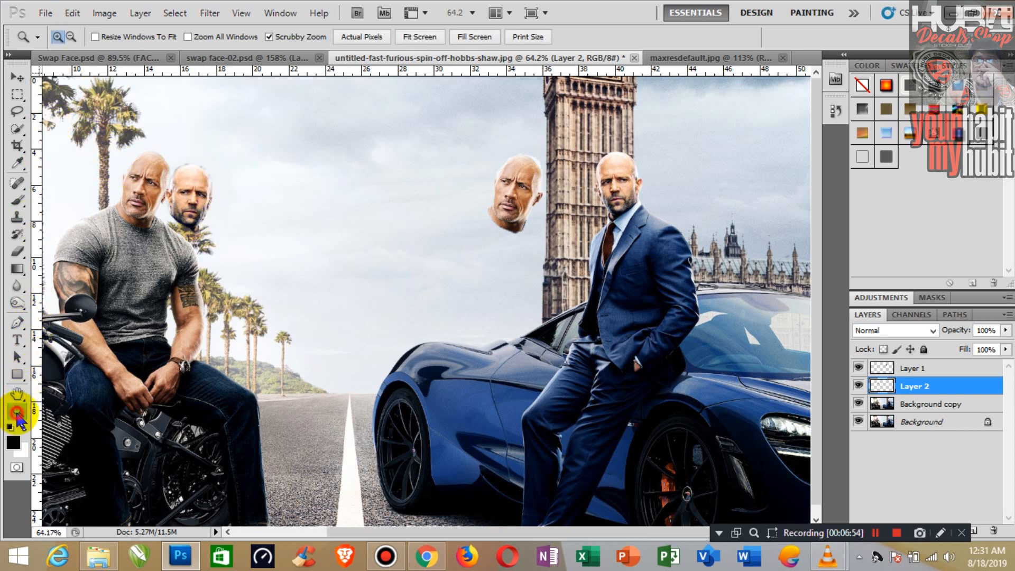
pyautogui.moveTo(100, 140); pyautogui.dragTo(153, 182)
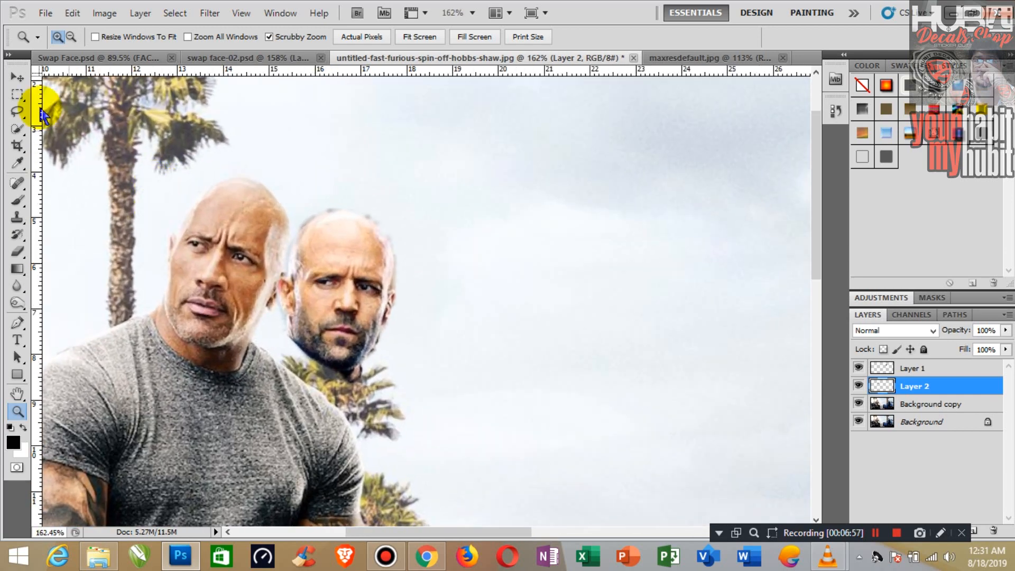
pyautogui.click(17, 78)
pyautogui.moveTo(358, 346); pyautogui.dragTo(371, 334)
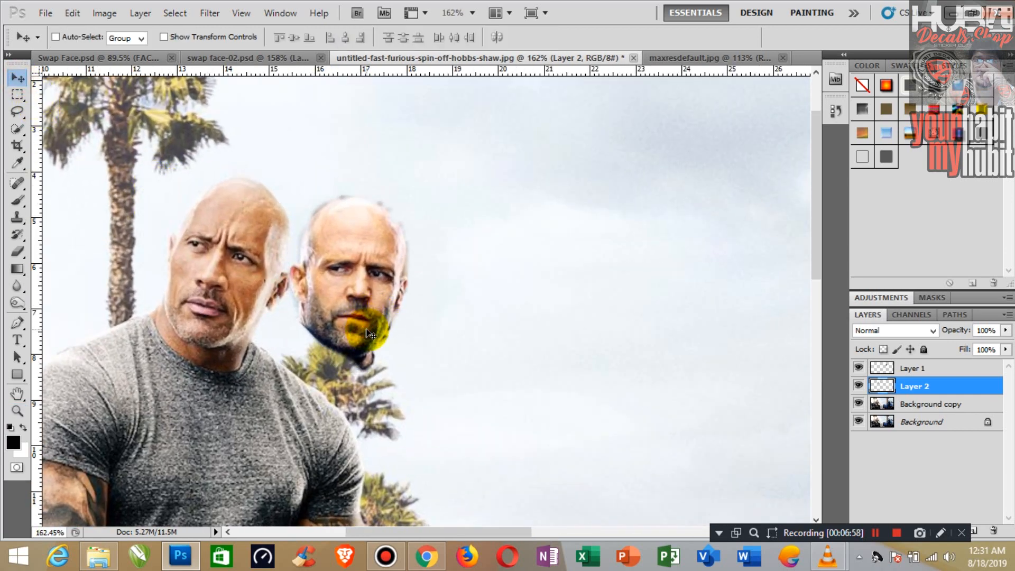
# Rotate the Layer 2 head copy about 6.33°, scale it proportionally to about 109.69%, and apply it over the motorcyclist's head.
pyautogui.hotkey('ctrl', 't')
pyautogui.moveTo(494, 255); pyautogui.dragTo(501, 270)
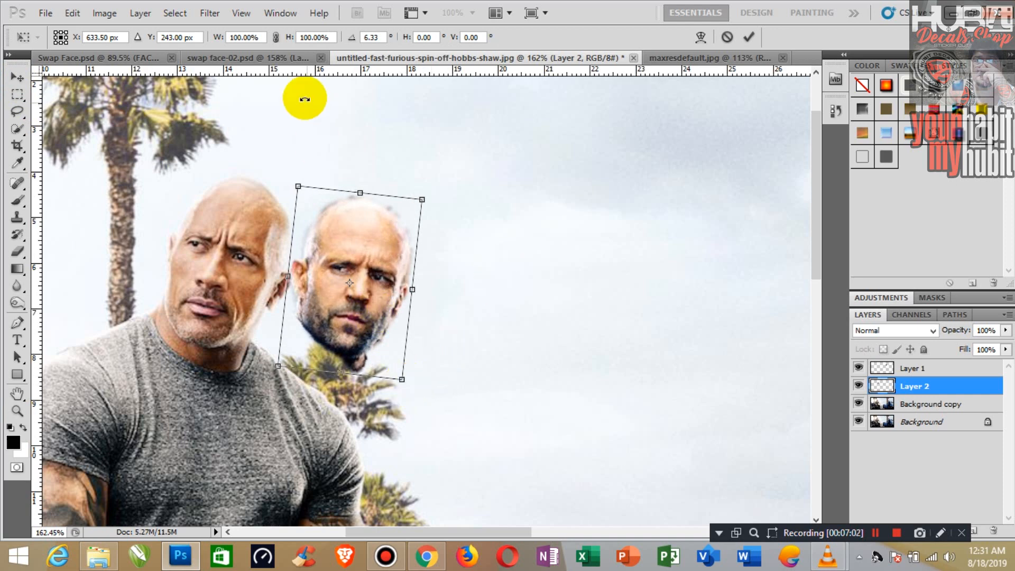
pyautogui.click(275, 37)
pyautogui.moveTo(401, 379); pyautogui.dragTo(408, 421)
pyautogui.moveTo(329, 335); pyautogui.dragTo(284, 317)
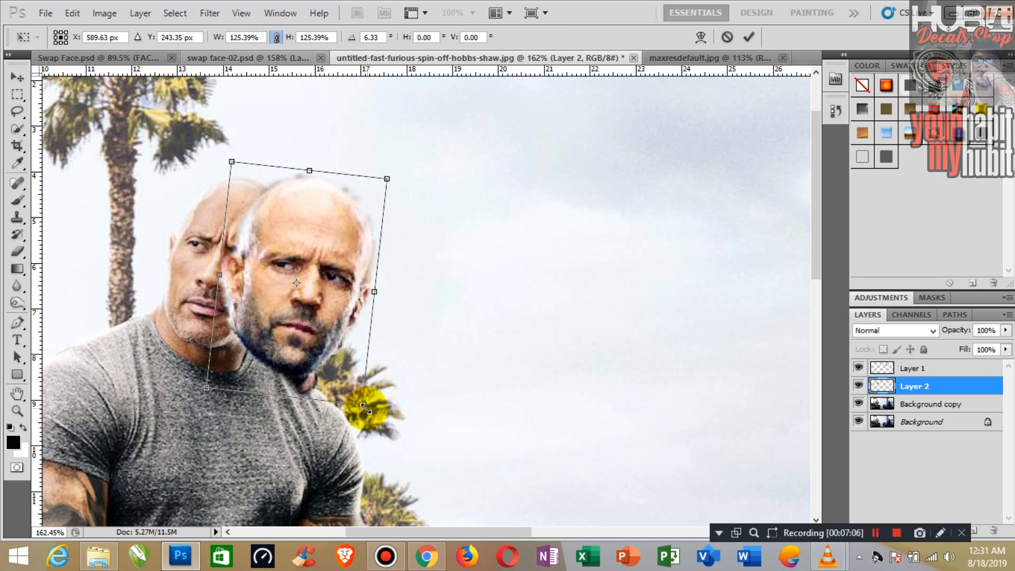
pyautogui.moveTo(363, 404); pyautogui.dragTo(335, 363)
pyautogui.moveTo(312, 310); pyautogui.dragTo(247, 310)
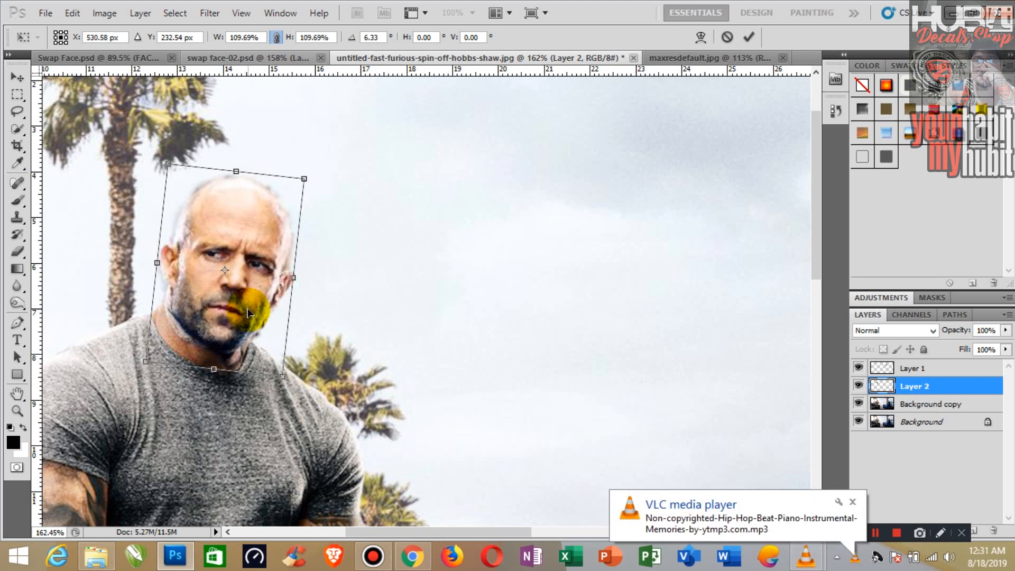
pyautogui.click(17, 77)
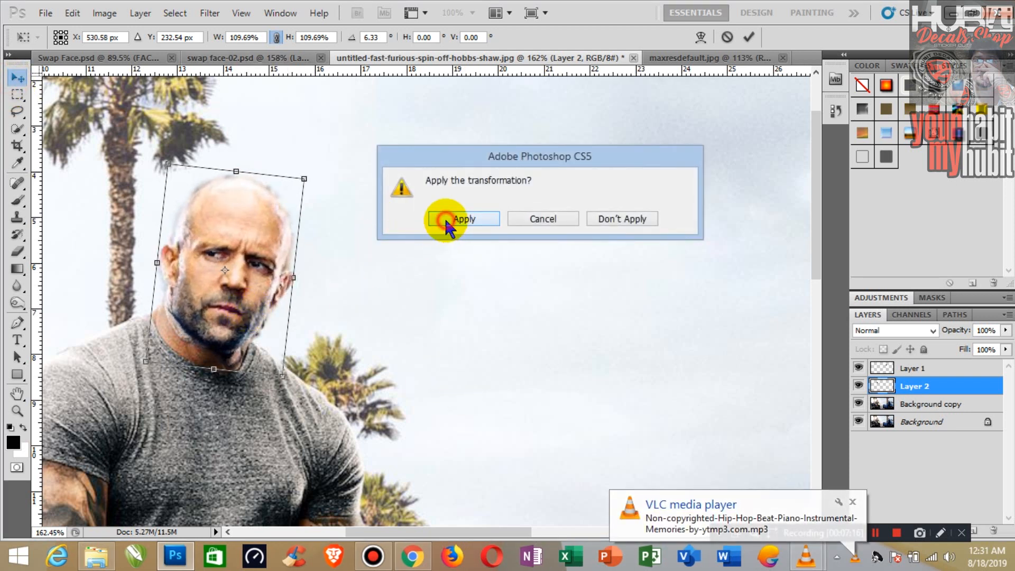
pyautogui.click(446, 218)
# Flip the motorcyclist's head copy on Layer 1 horizontally within a free transform.
pyautogui.click(21, 394)
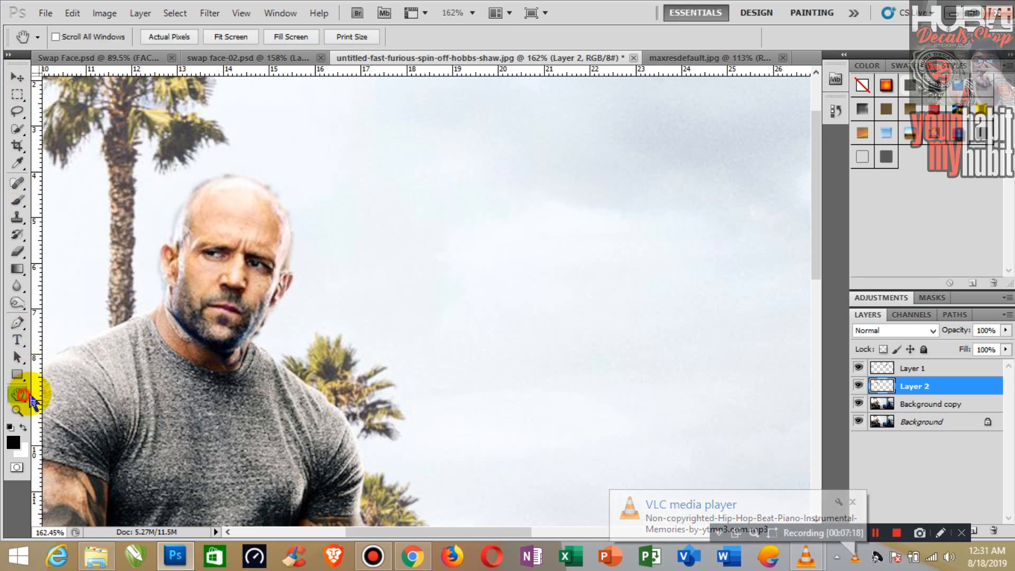
pyautogui.moveTo(608, 390); pyautogui.dragTo(453, 379)
pyautogui.moveTo(767, 383); pyautogui.dragTo(389, 361)
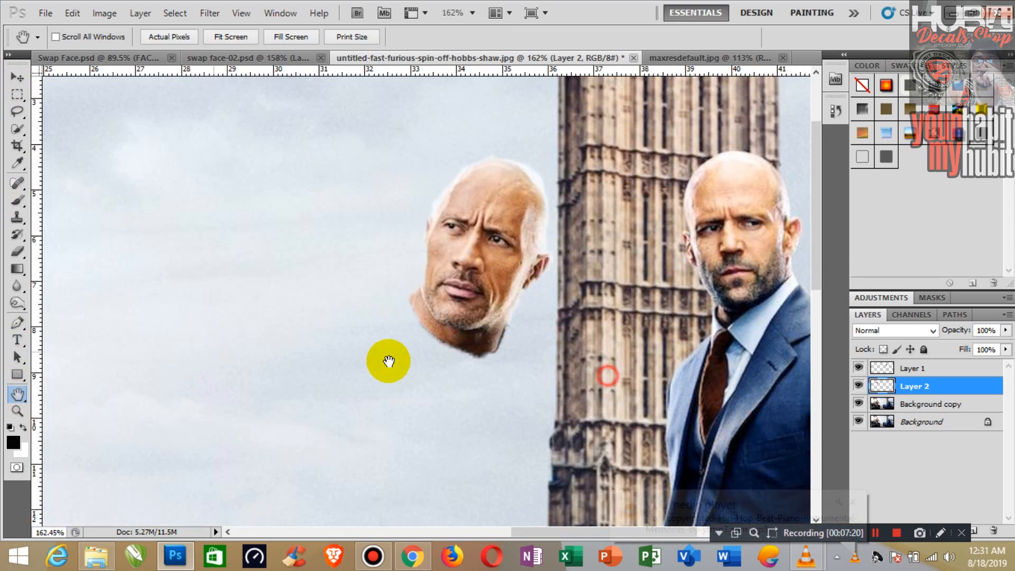
pyautogui.moveTo(481, 360); pyautogui.dragTo(386, 362)
pyautogui.click(958, 371)
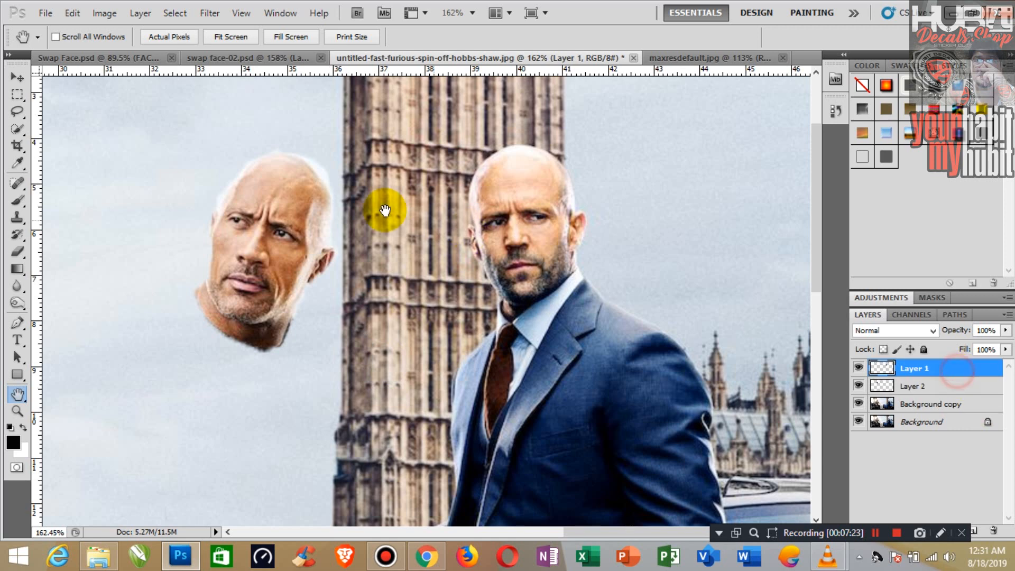
pyautogui.hotkey('ctrl', 't')
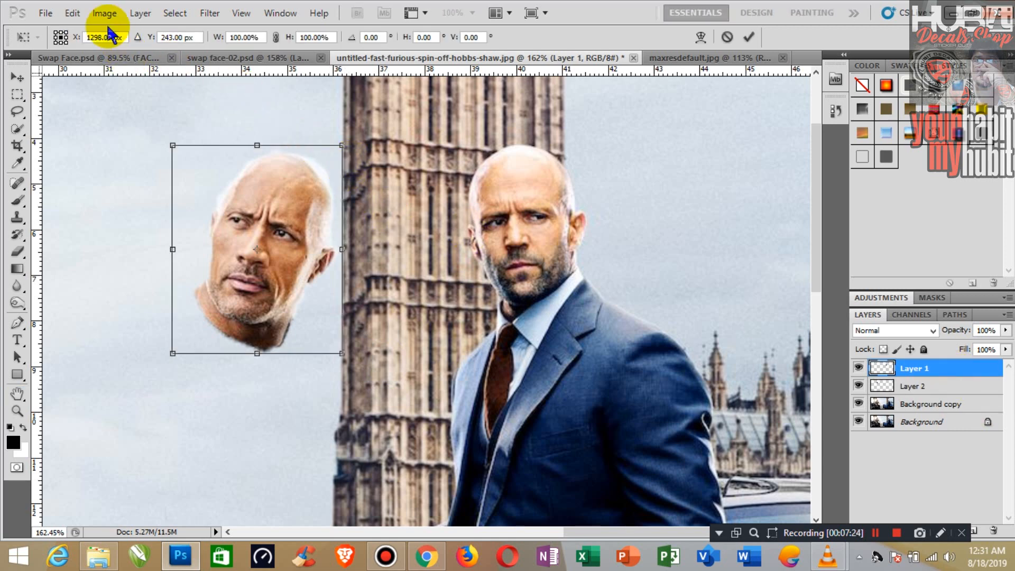
pyautogui.click(72, 12)
pyautogui.moveTo(142, 533)
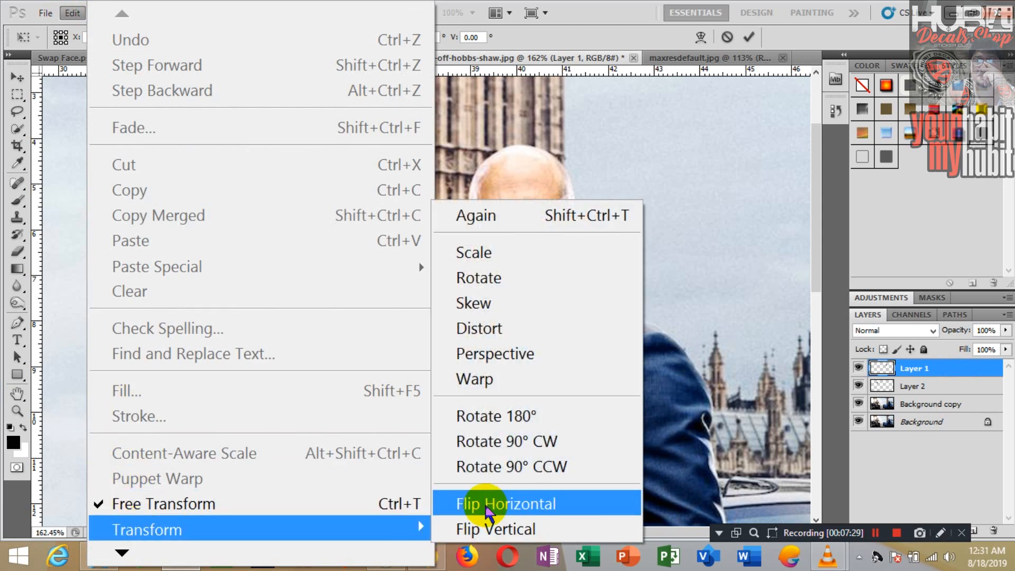
pyautogui.click(489, 504)
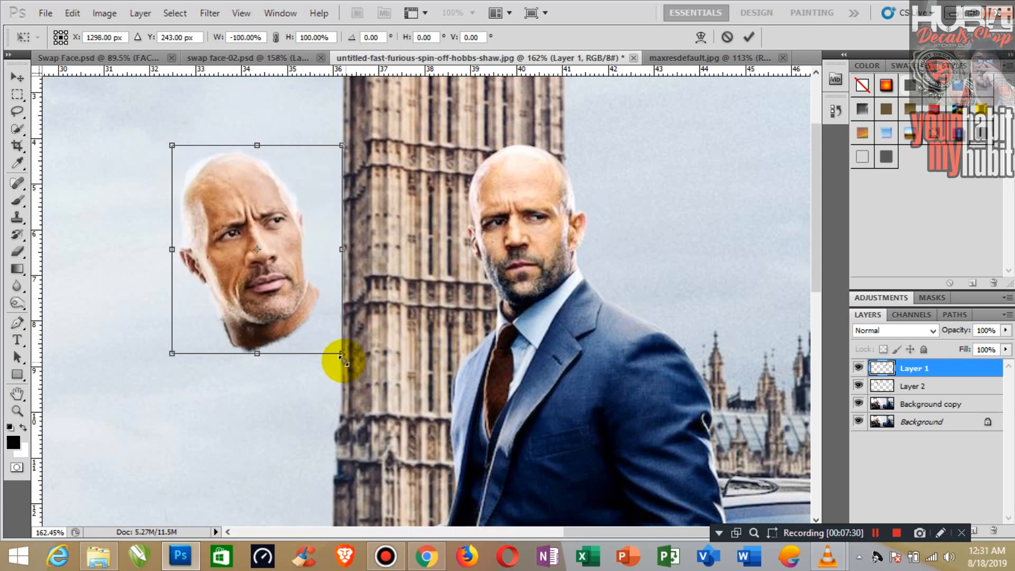
# Scale the Layer 1 head copy proportionally to about 87.69%, rotate it upright with a slight tilt, and flip it horizontally again.
pyautogui.moveTo(340, 357); pyautogui.dragTo(321, 332)
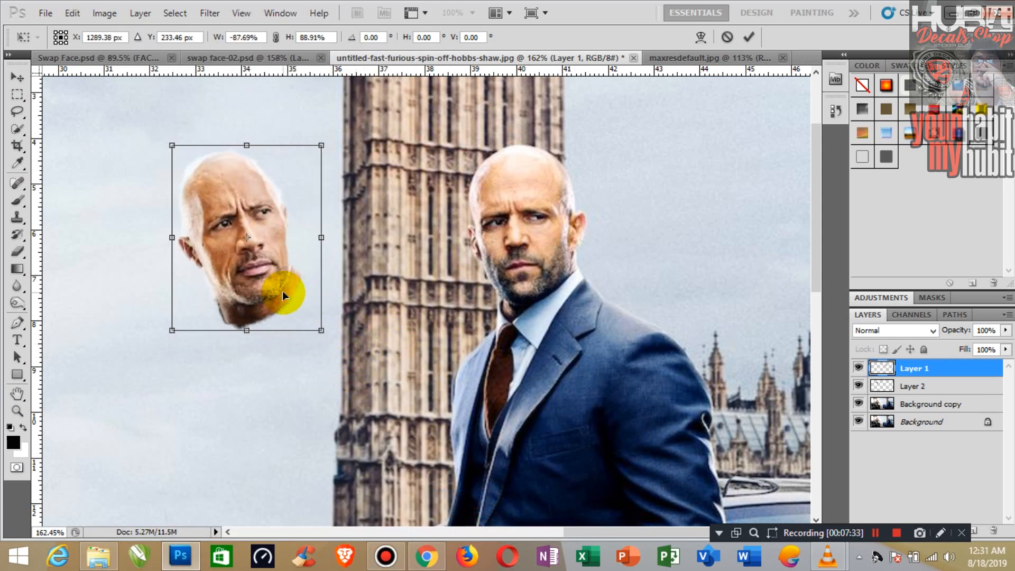
pyautogui.click(276, 37)
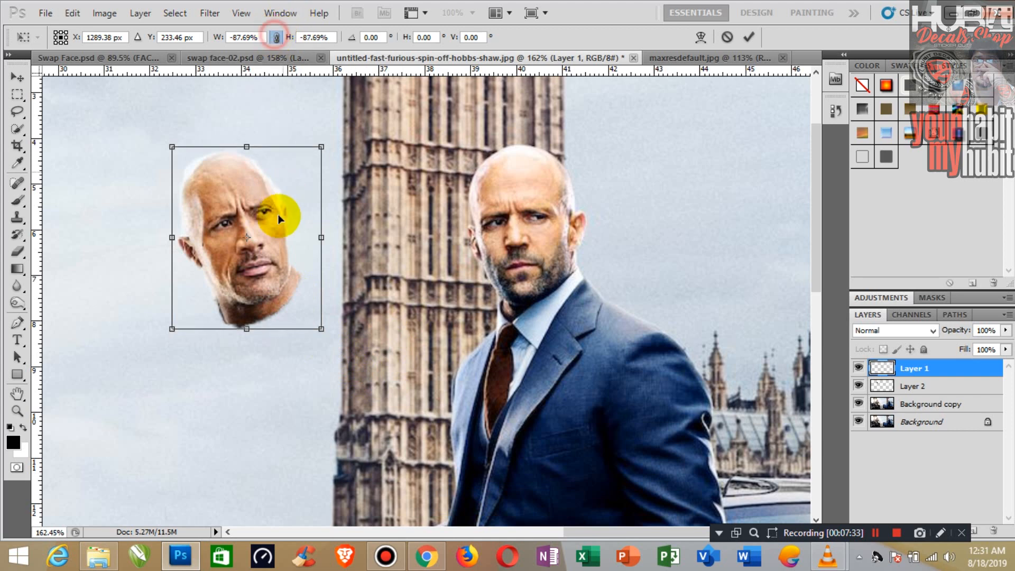
pyautogui.click(276, 37)
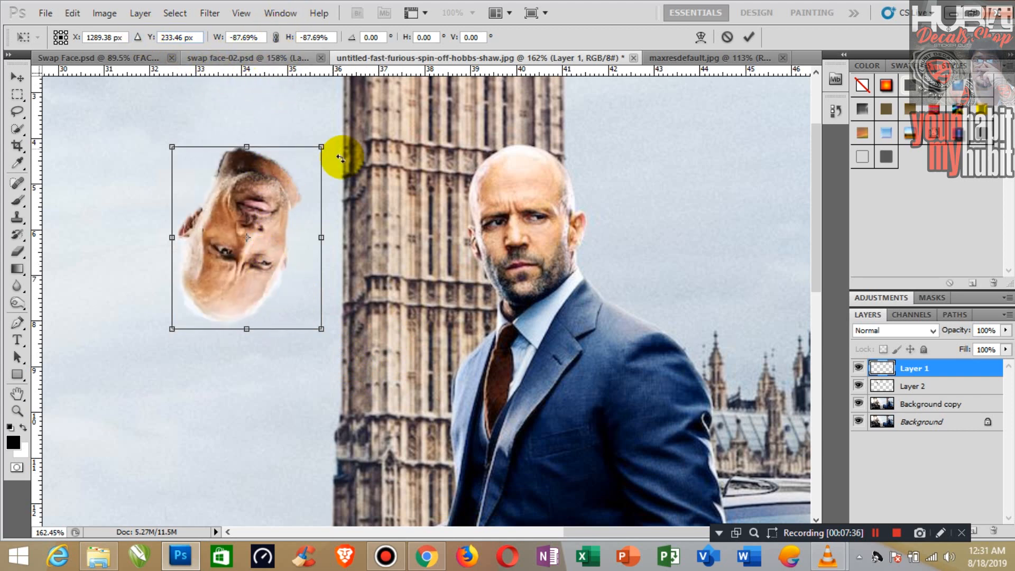
pyautogui.moveTo(344, 131); pyautogui.dragTo(347, 133)
pyautogui.moveTo(410, 273); pyautogui.dragTo(204, 334)
pyautogui.click(72, 12)
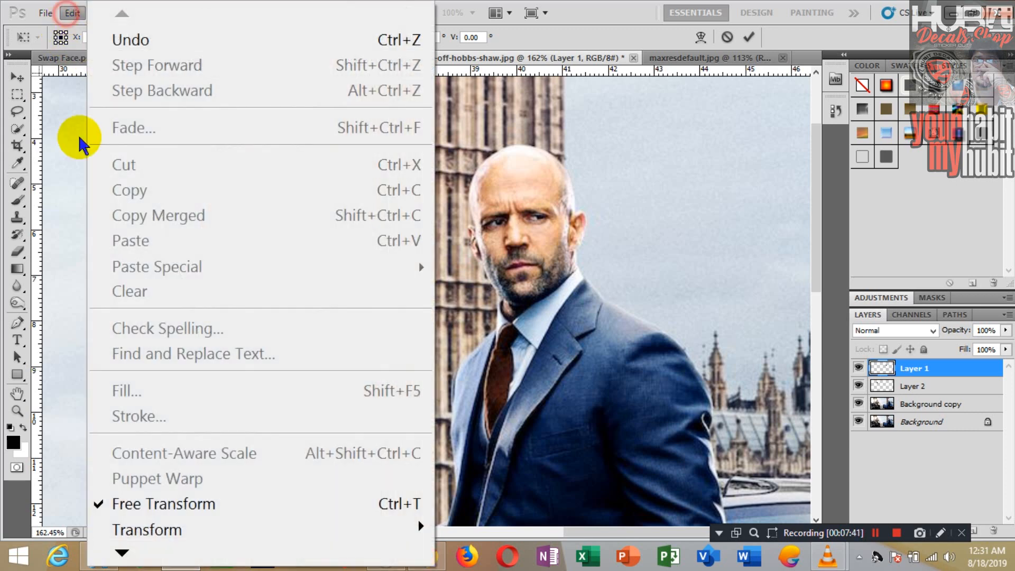
pyautogui.moveTo(141, 529)
pyautogui.click(540, 529)
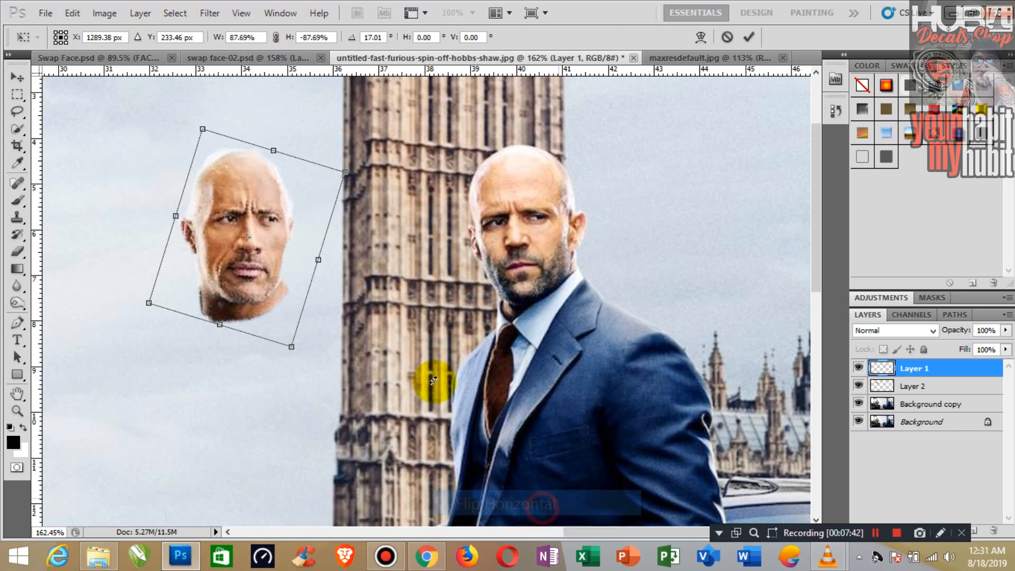
# Place the Layer 1 head copy over the suited man's head, set its rotation to about 8.93°, and apply the transformation.
pyautogui.moveTo(250, 281); pyautogui.dragTo(534, 272)
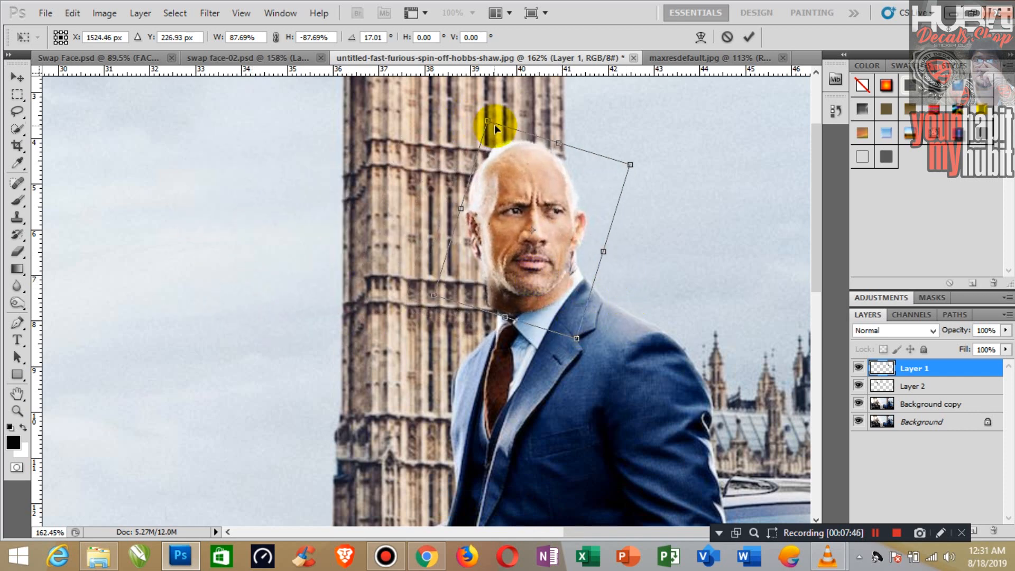
pyautogui.moveTo(485, 113); pyautogui.dragTo(467, 120)
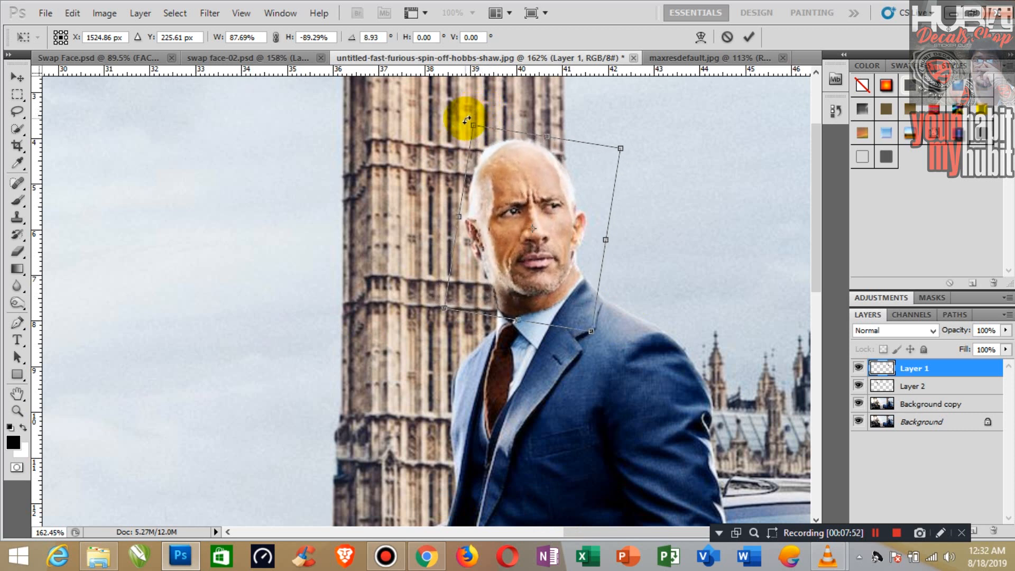
pyautogui.click(21, 79)
pyautogui.click(463, 219)
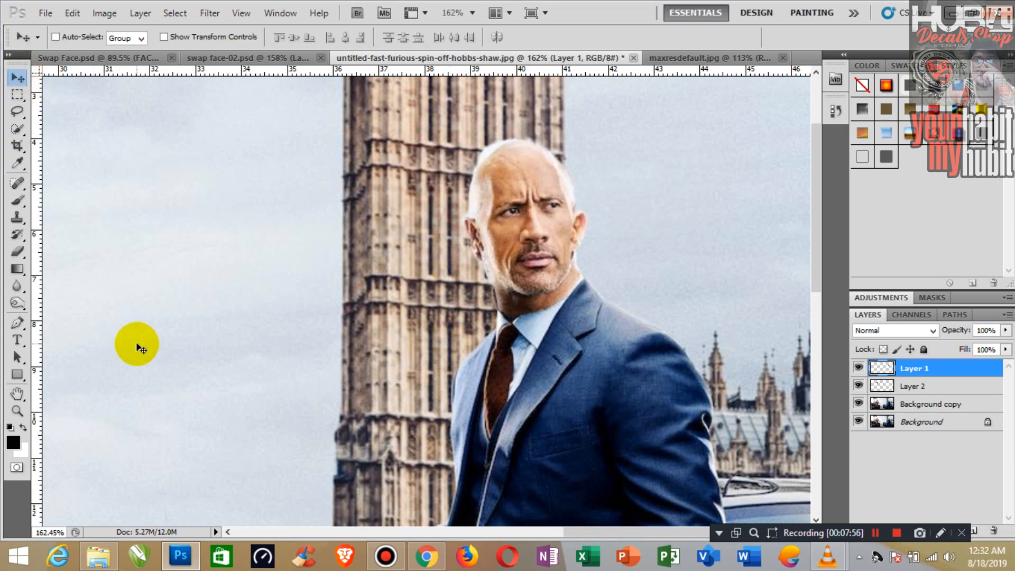
# Erase the excess neck skin overlapping the suit's collar on Layer 1 with a 31 px eraser at 89% opacity.
pyautogui.click(17, 410)
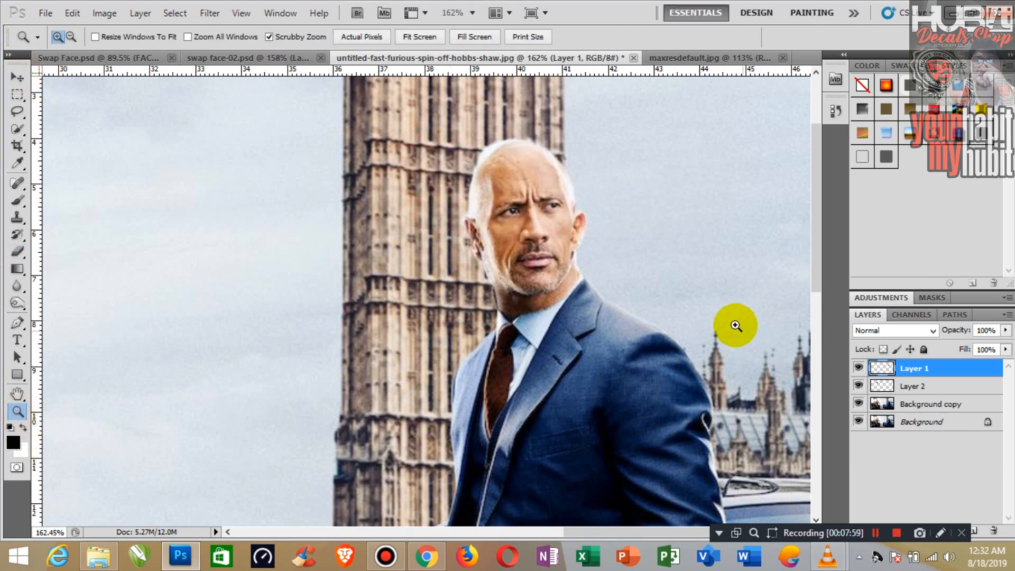
pyautogui.moveTo(732, 324); pyautogui.dragTo(772, 362)
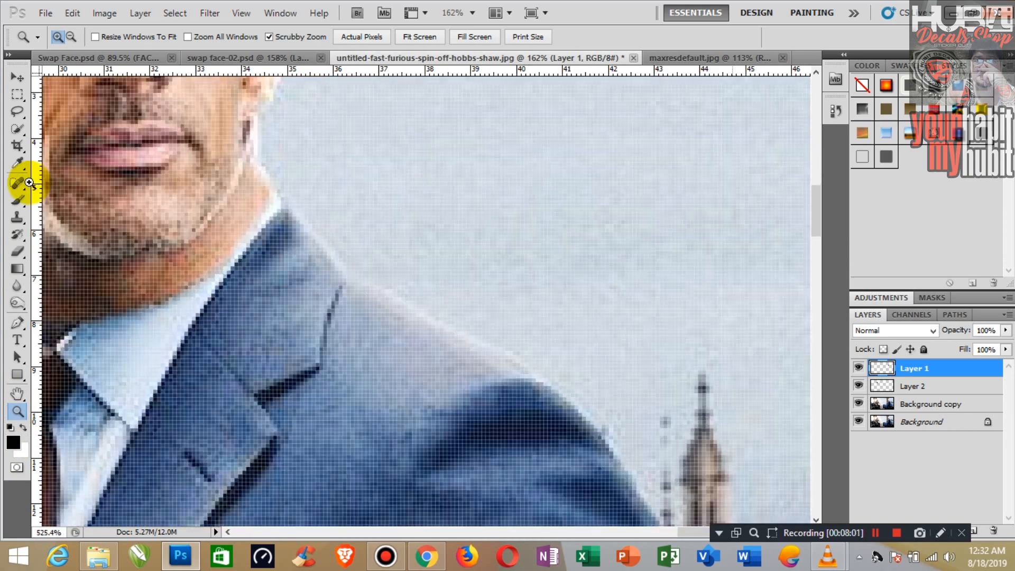
pyautogui.moveTo(272, 322); pyautogui.dragTo(230, 279)
pyautogui.click(17, 254)
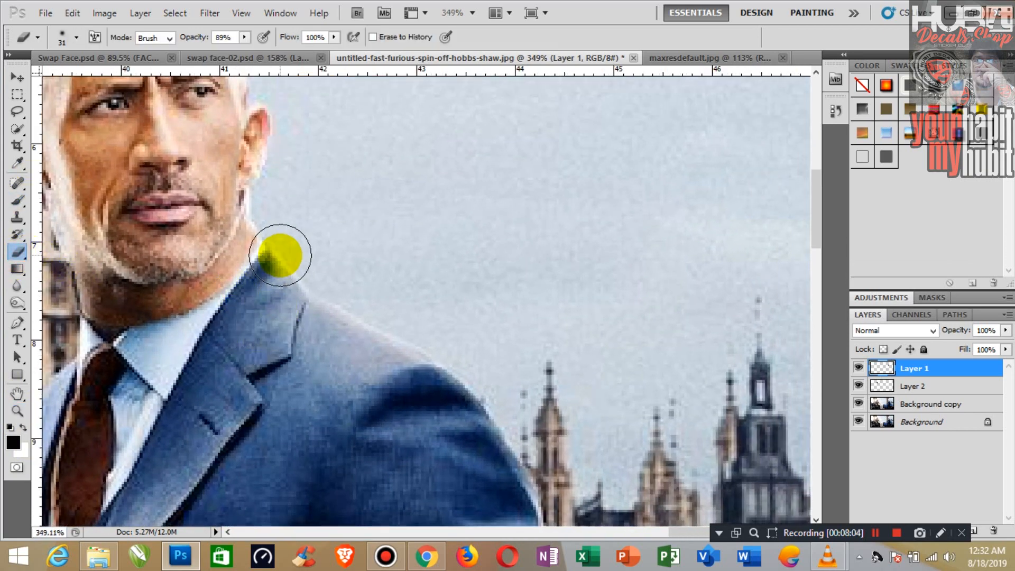
pyautogui.moveTo(292, 250)
pyautogui.mouseDown()
pyautogui.moveTo(170, 340)
pyautogui.moveTo(235, 311)
pyautogui.moveTo(227, 297)
pyautogui.moveTo(269, 263)
pyautogui.moveTo(258, 287)
pyautogui.moveTo(152, 347)
pyautogui.moveTo(263, 312)
pyautogui.moveTo(67, 365)
pyautogui.mouseUp()
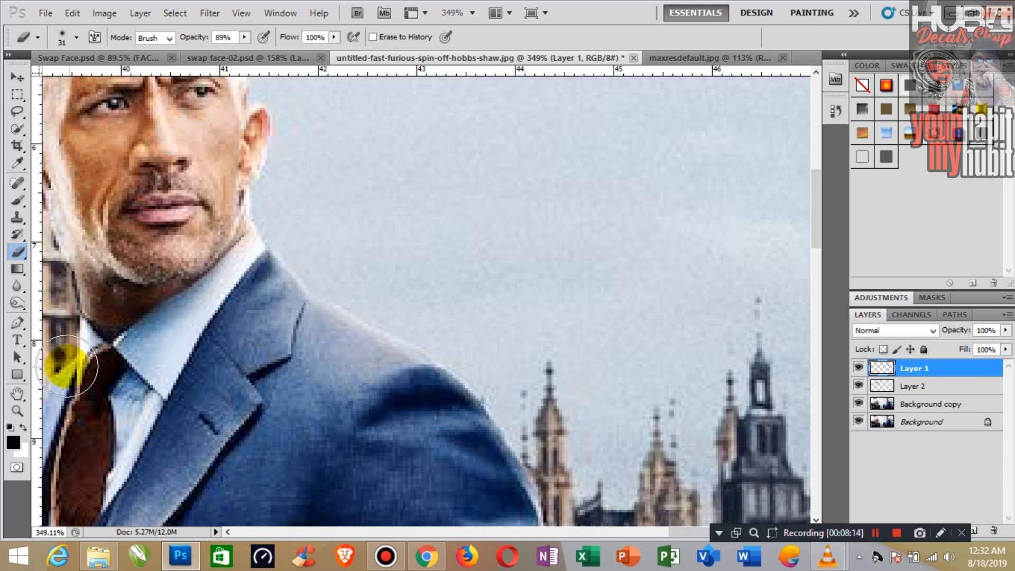
# Examine the fit of the suited man's new head up close, and check both swapped heads in the wider image.
pyautogui.click(17, 394)
pyautogui.moveTo(288, 352); pyautogui.dragTo(465, 394)
pyautogui.moveTo(428, 266); pyautogui.dragTo(432, 326)
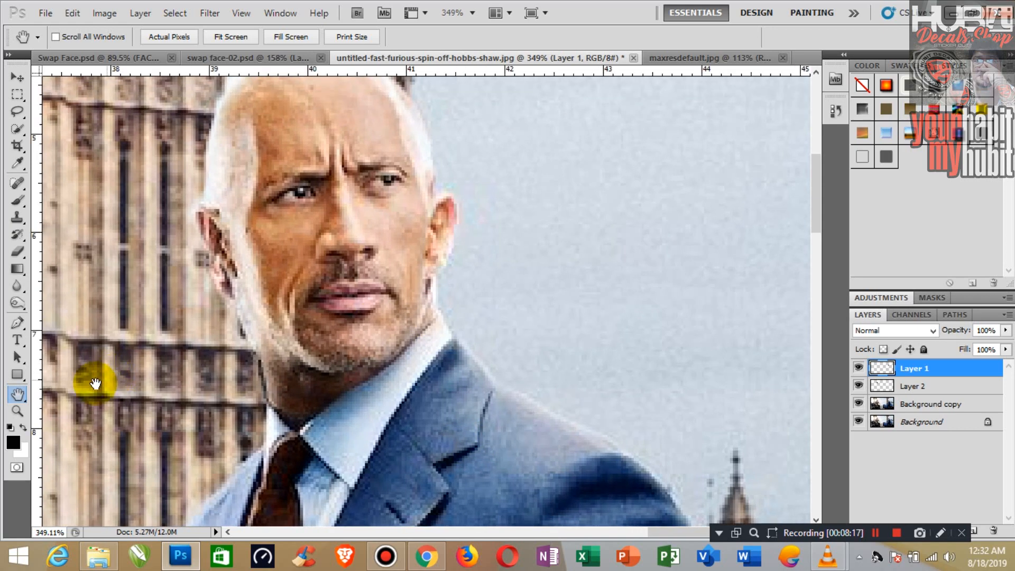
pyautogui.click(17, 411)
pyautogui.moveTo(421, 410); pyautogui.dragTo(373, 295)
pyautogui.click(18, 78)
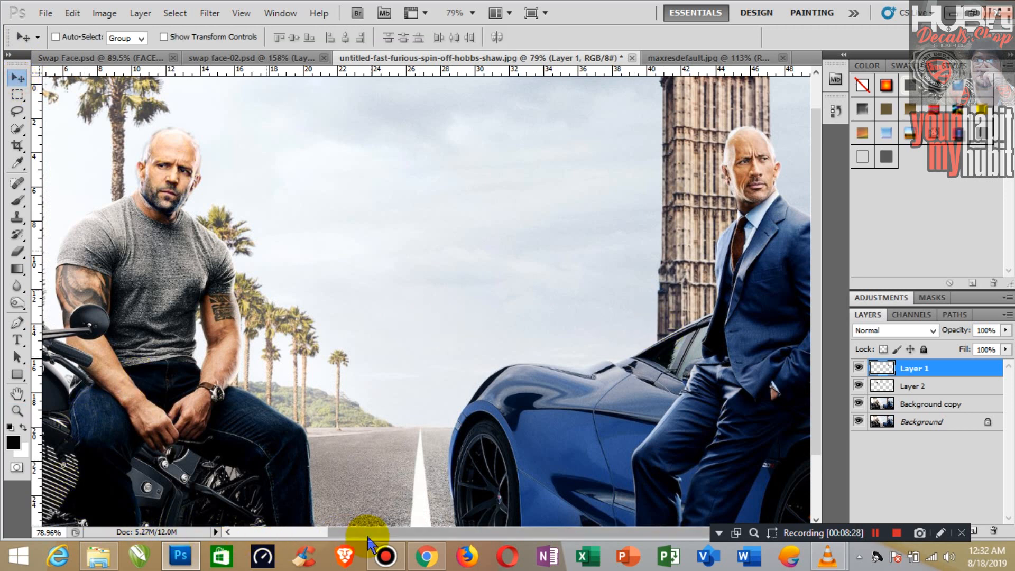
pyautogui.moveTo(367, 533); pyautogui.dragTo(464, 552)
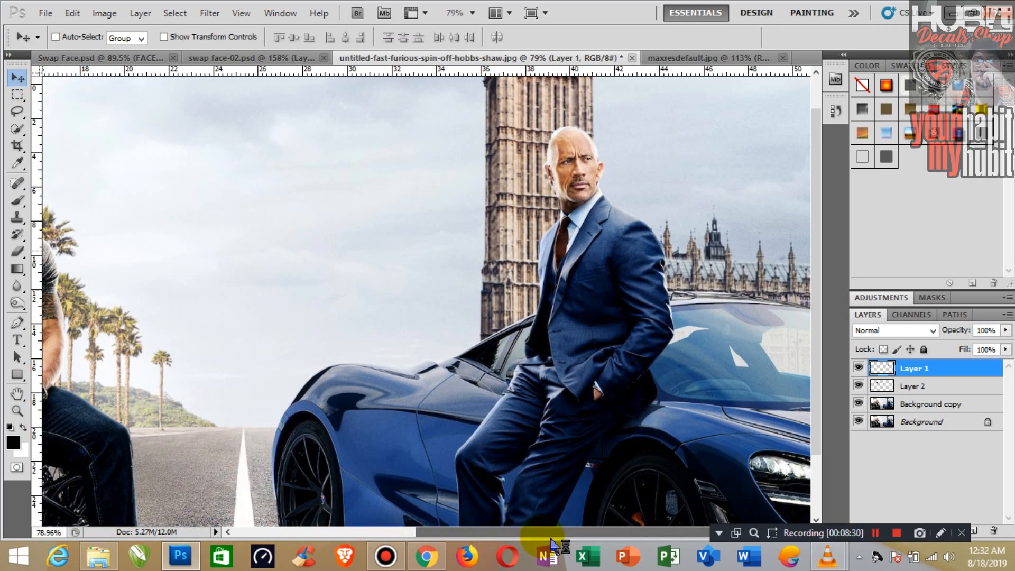
# Quick-select the suited man's jacket torso, shirt and tie on the Background copy layer.
pyautogui.click(946, 403)
pyautogui.click(18, 411)
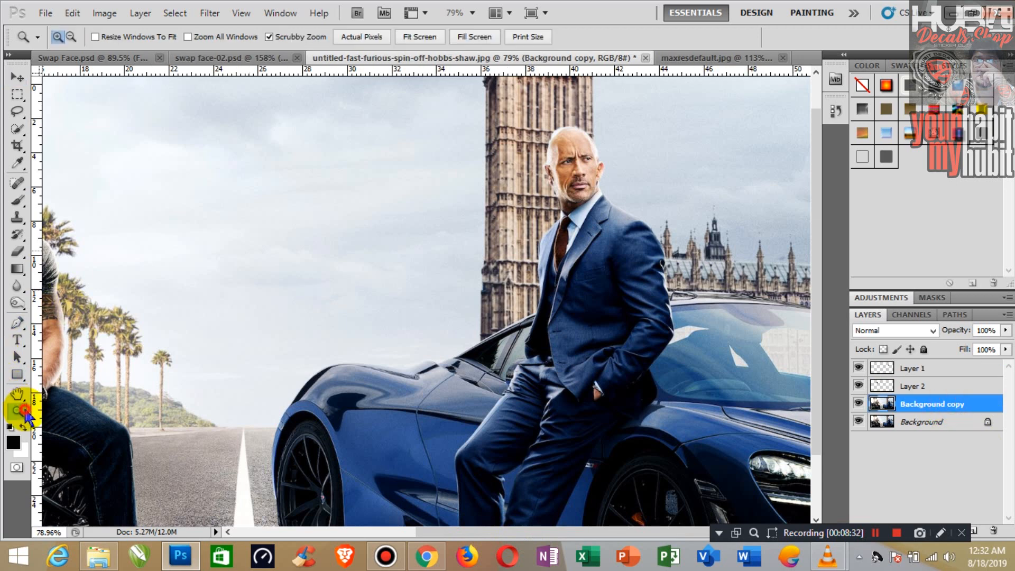
pyautogui.moveTo(673, 256); pyautogui.dragTo(710, 274)
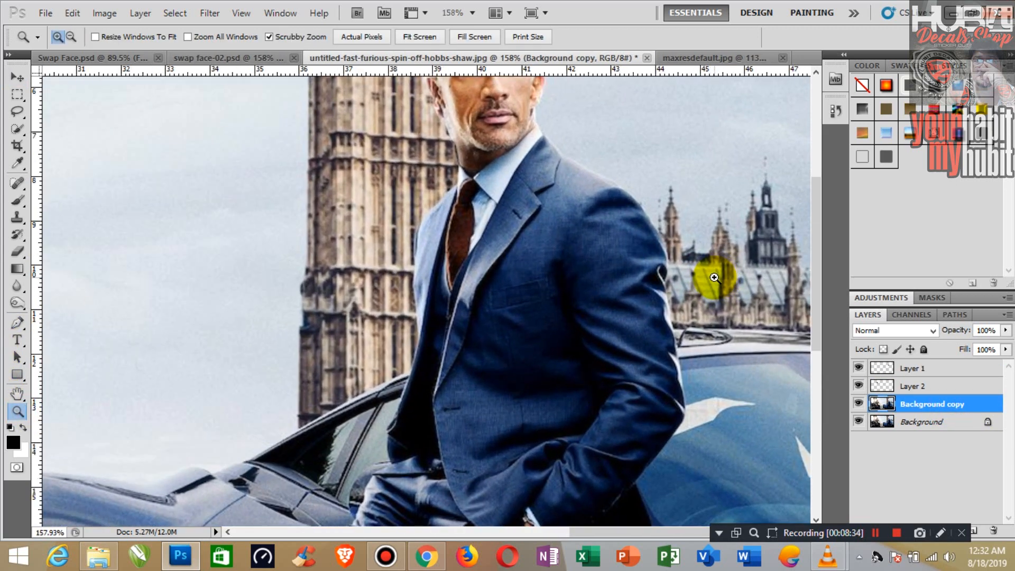
pyautogui.click(17, 129)
pyautogui.click(79, 125)
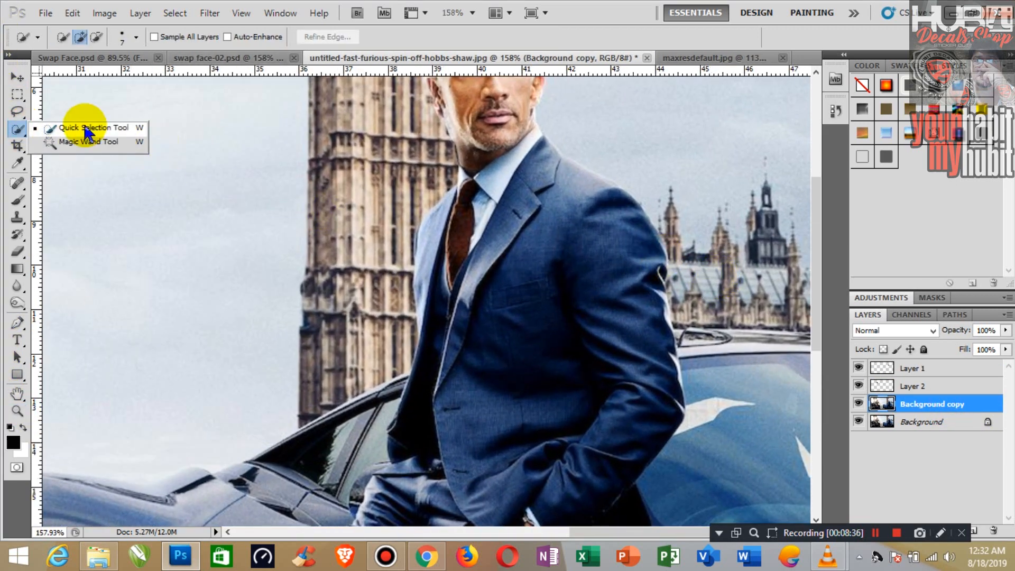
pyautogui.moveTo(430, 217); pyautogui.dragTo(475, 212)
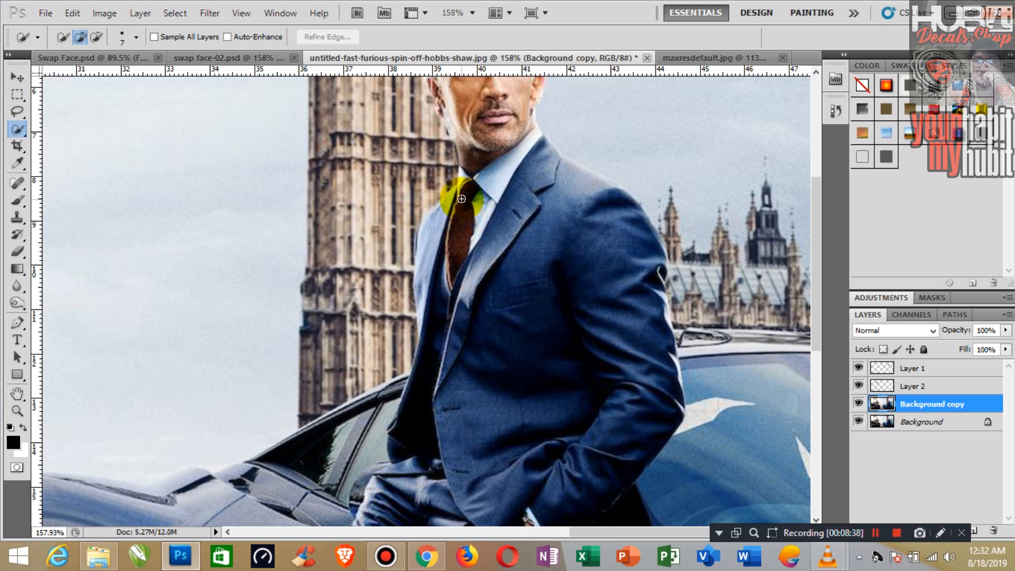
pyautogui.moveTo(427, 243)
pyautogui.mouseDown()
pyautogui.moveTo(421, 364)
pyautogui.moveTo(473, 405)
pyautogui.moveTo(484, 432)
pyautogui.mouseUp()
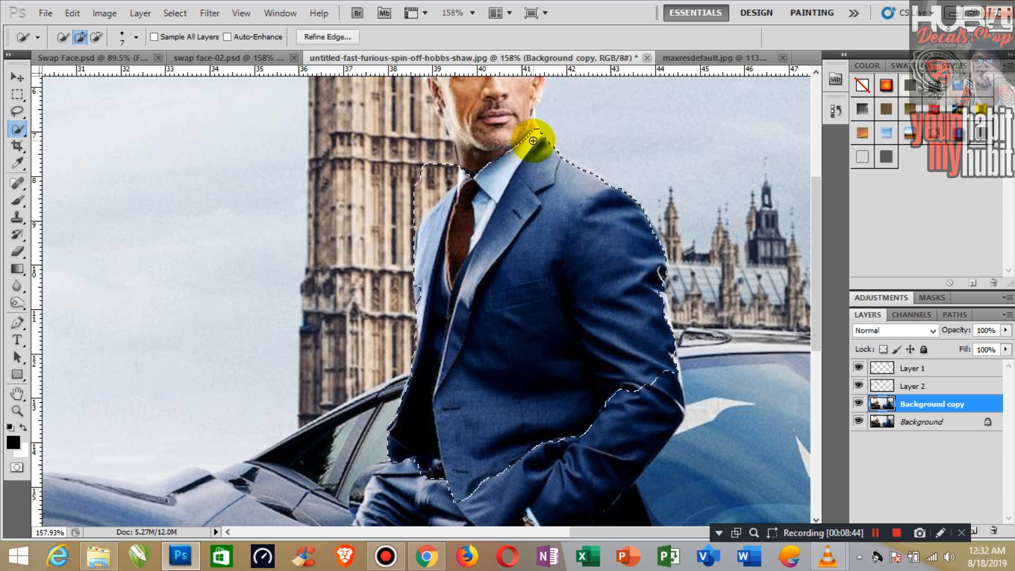
# Subtract the clock tower area beside the suited man's collar and shoulder from the selection.
pyautogui.click(96, 36)
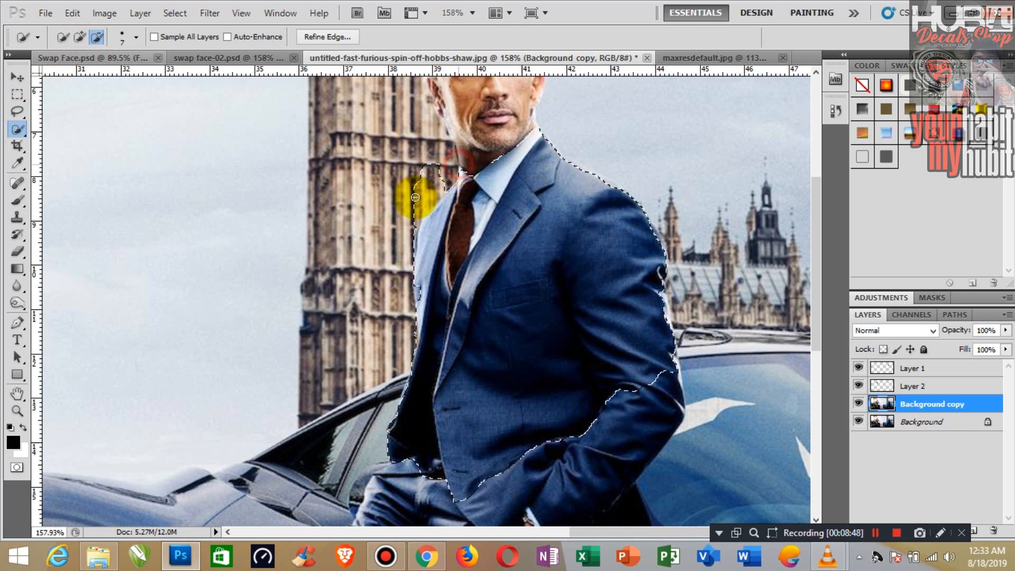
pyautogui.moveTo(413, 218); pyautogui.dragTo(427, 186)
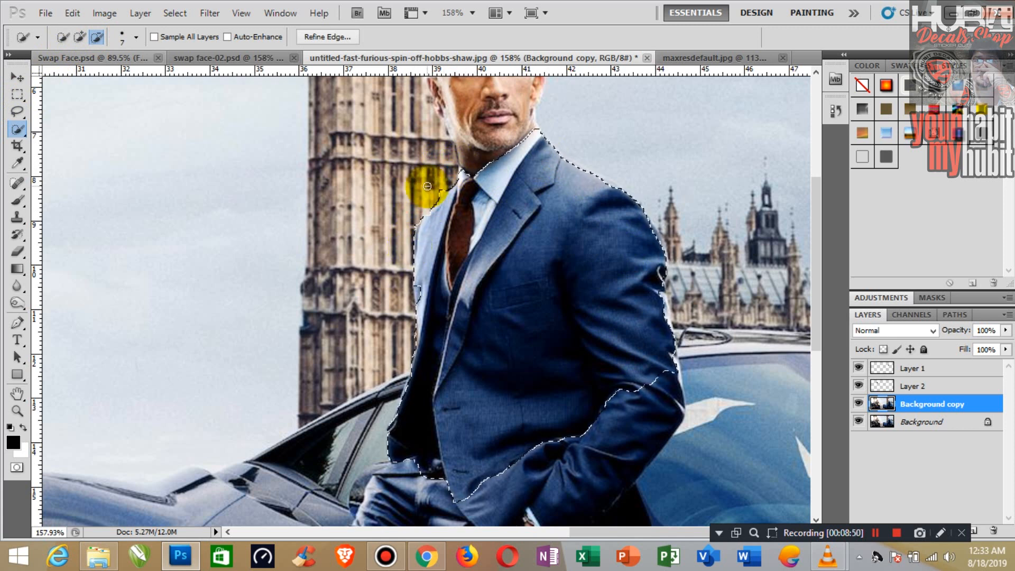
pyautogui.click(443, 192)
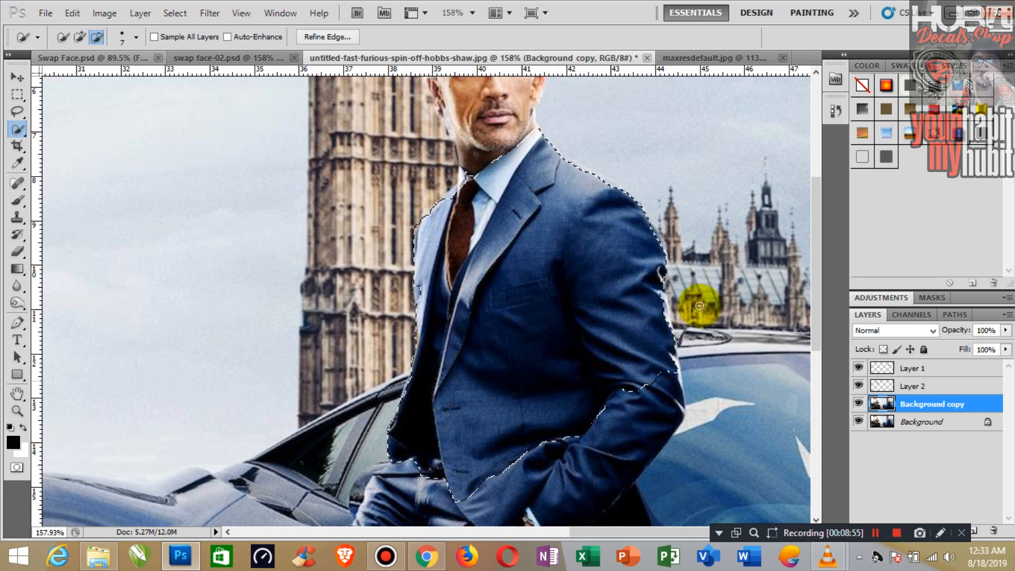
# Add the missed collar and outer sleeve edges to the suit selection and copy it to a new layer.
pyautogui.click(80, 37)
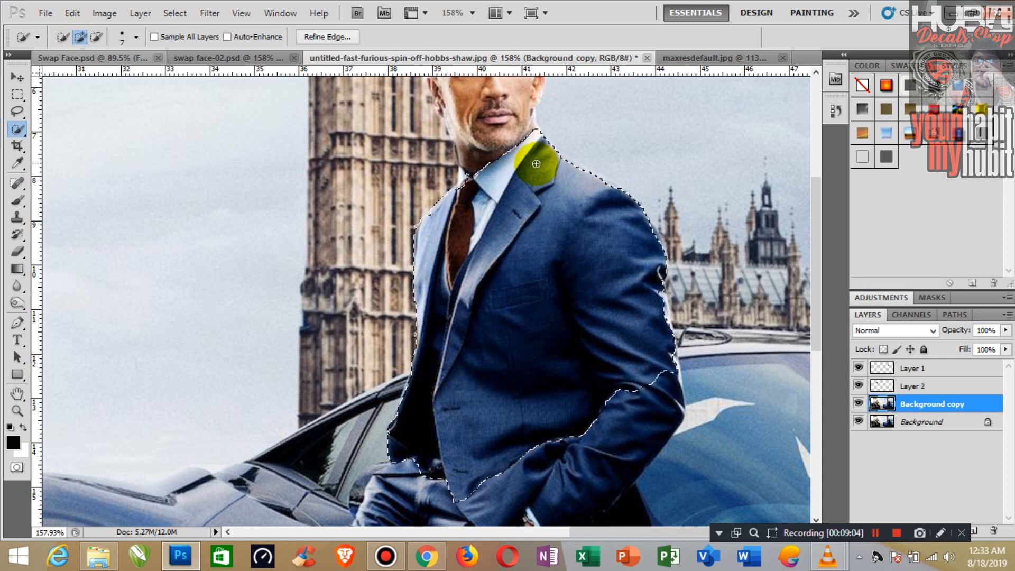
pyautogui.moveTo(463, 175); pyautogui.dragTo(475, 210)
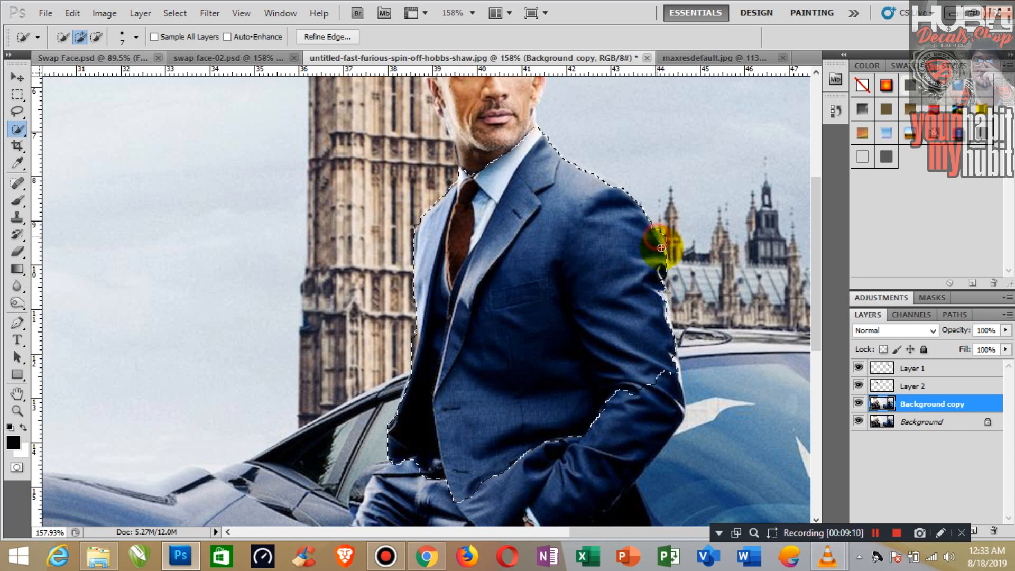
pyautogui.moveTo(662, 248); pyautogui.dragTo(664, 292)
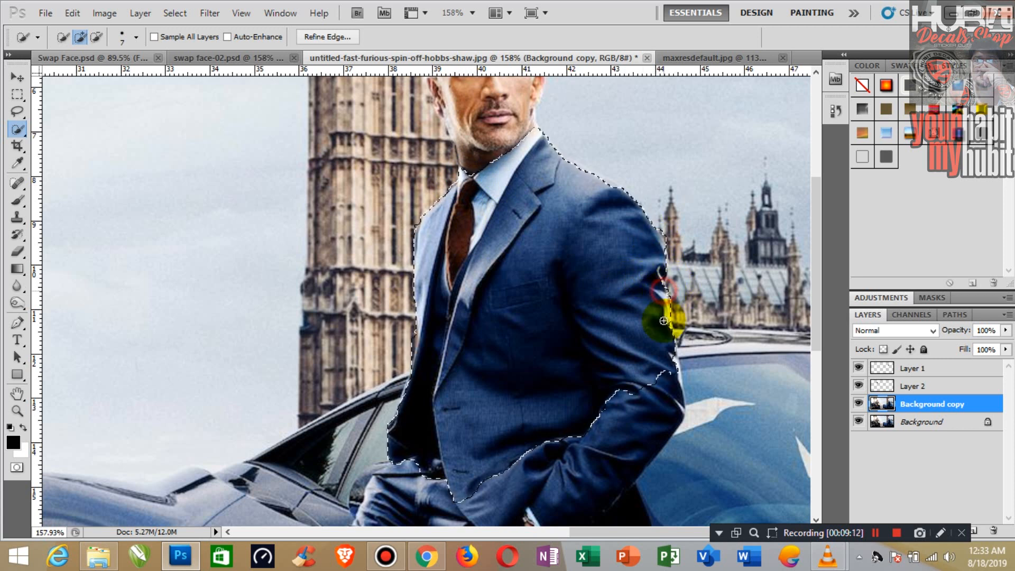
pyautogui.moveTo(675, 363)
pyautogui.mouseDown()
pyautogui.moveTo(682, 358)
pyautogui.moveTo(677, 386)
pyautogui.mouseUp()
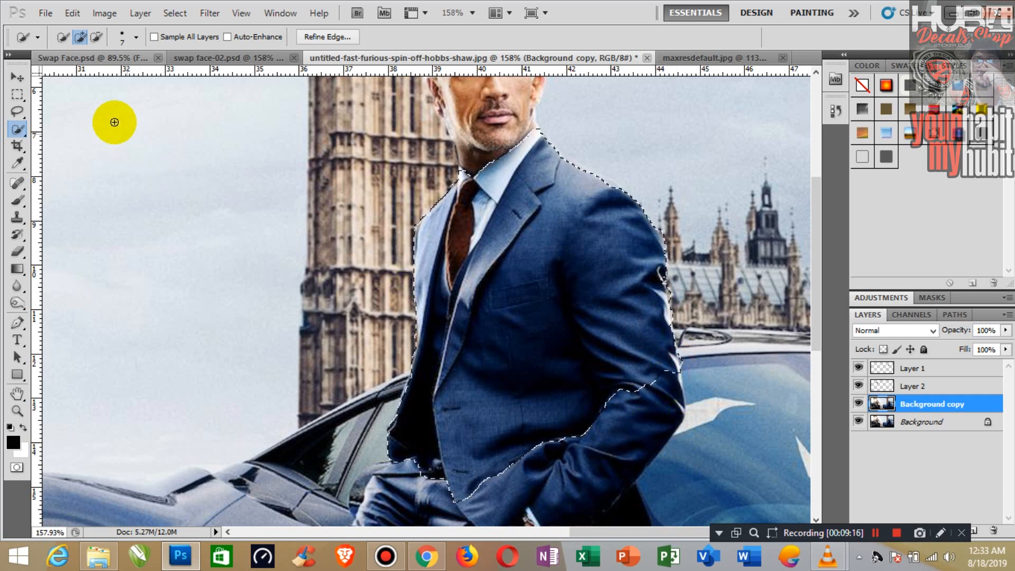
pyautogui.click(17, 77)
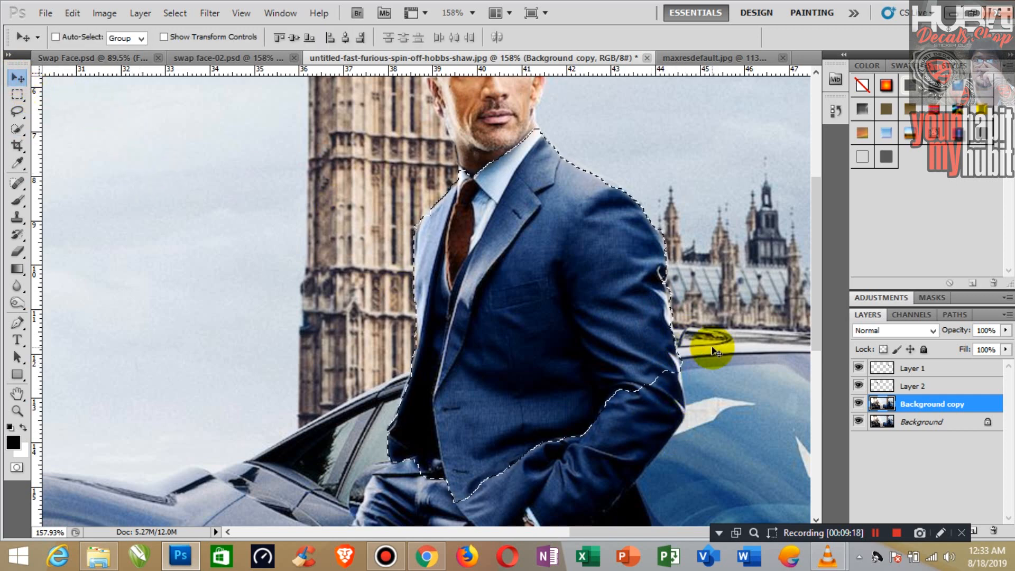
pyautogui.hotkey('ctrl', 'j')
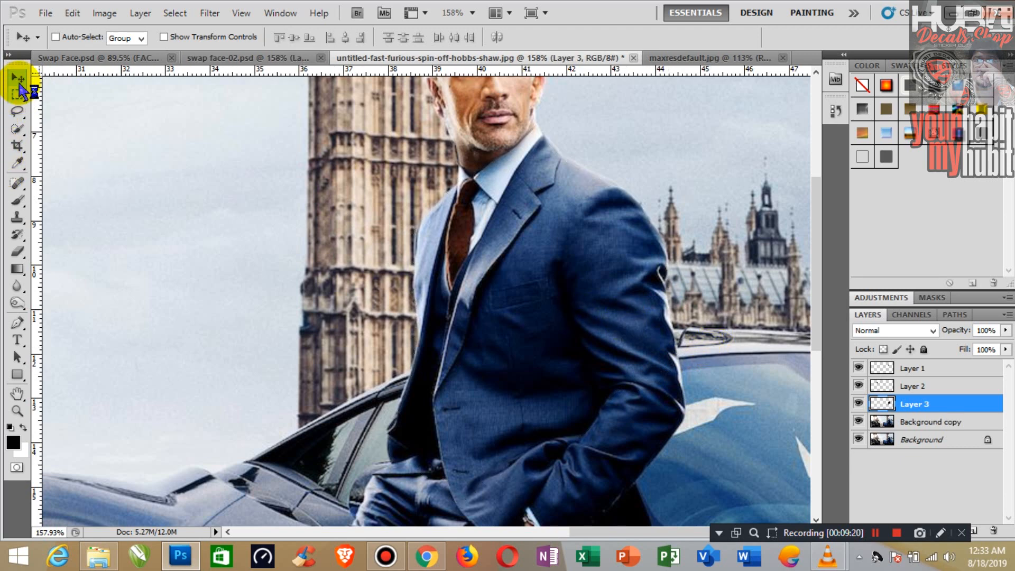
# Warp the copied suit on Layer 3 outward along both sides to broaden the man's torso and shoulders.
pyautogui.click(72, 13)
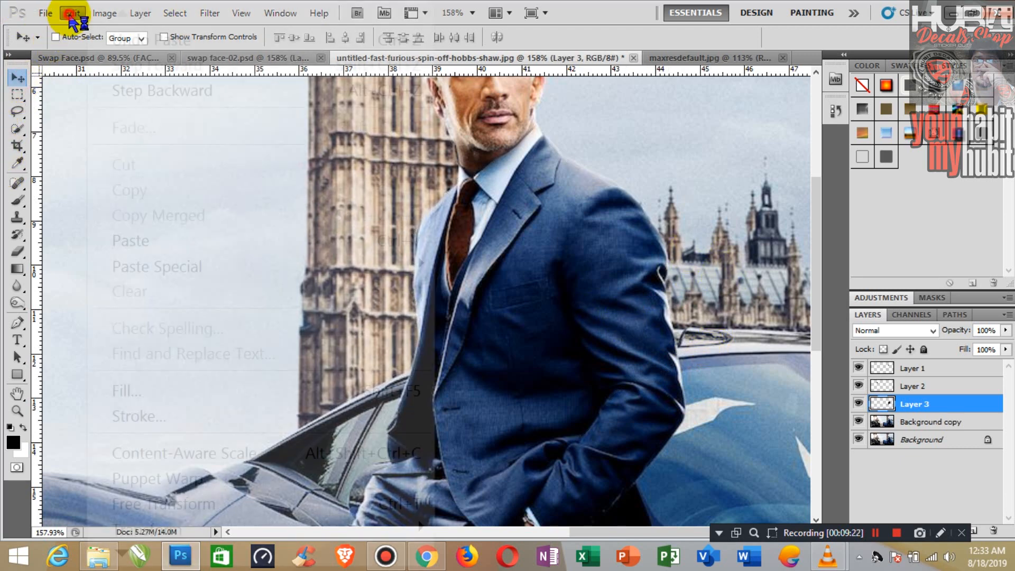
pyautogui.moveTo(151, 529)
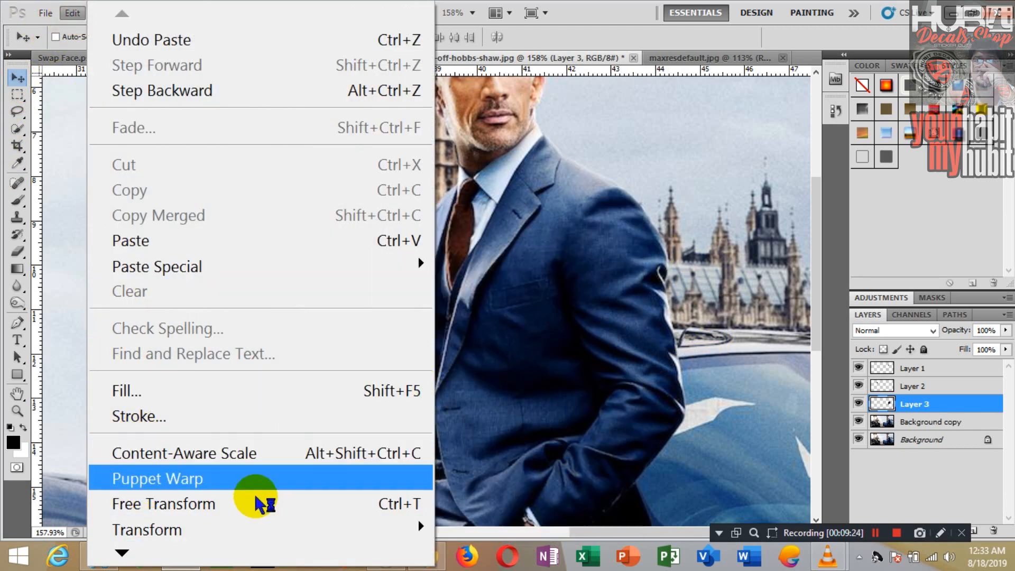
pyautogui.moveTo(419, 528)
pyautogui.click(476, 379)
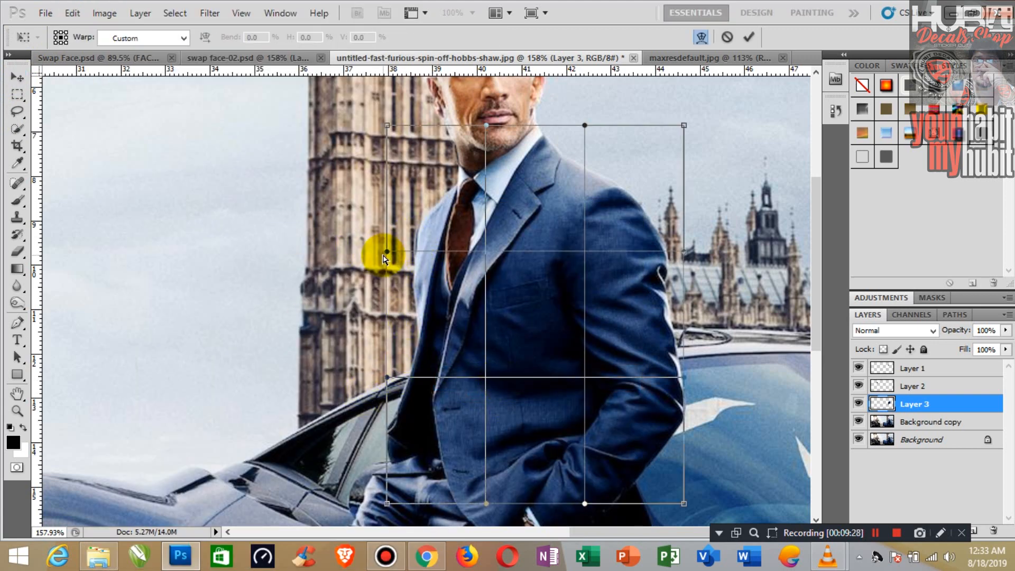
pyautogui.moveTo(380, 256); pyautogui.dragTo(357, 256)
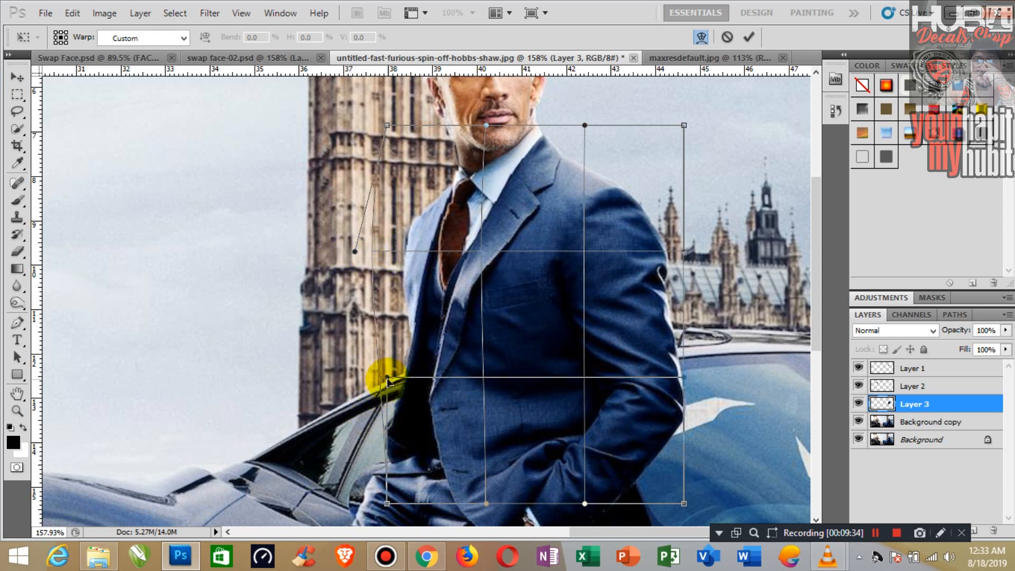
pyautogui.moveTo(377, 379); pyautogui.dragTo(365, 375)
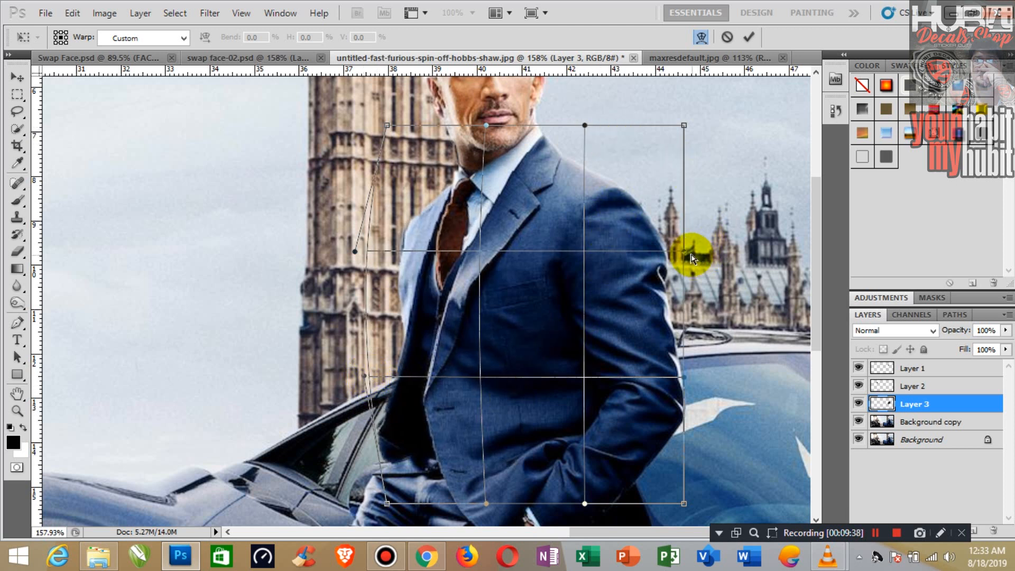
pyautogui.moveTo(686, 255)
pyautogui.mouseDown()
pyautogui.moveTo(692, 235)
pyautogui.moveTo(697, 250)
pyautogui.mouseUp()
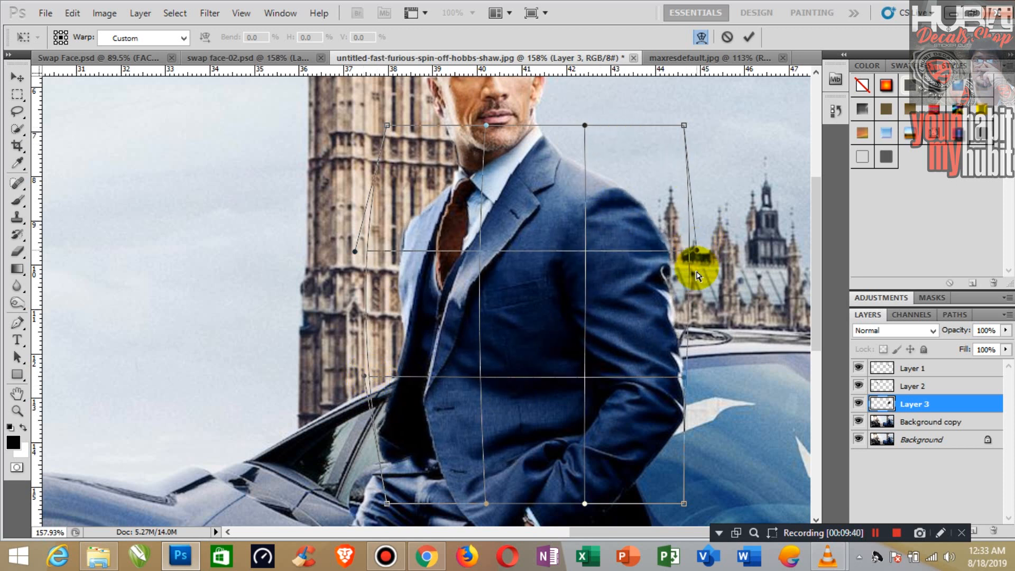
pyautogui.moveTo(686, 380); pyautogui.dragTo(705, 376)
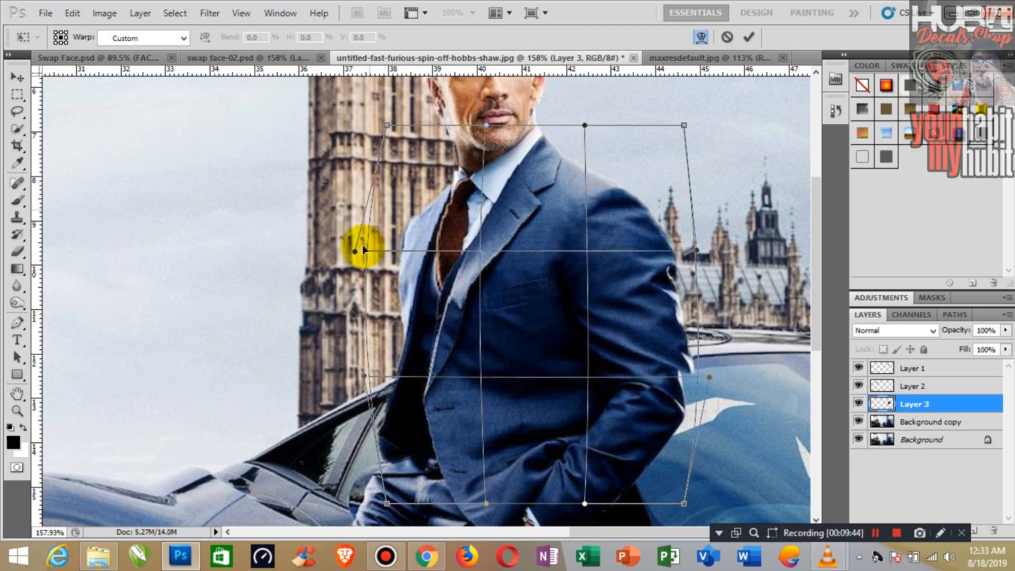
# Fine-tune the suit warp by bulging the chest and outer shoulder further and pulling in the tie-side upper corner, and apply it.
pyautogui.moveTo(357, 257); pyautogui.dragTo(343, 245)
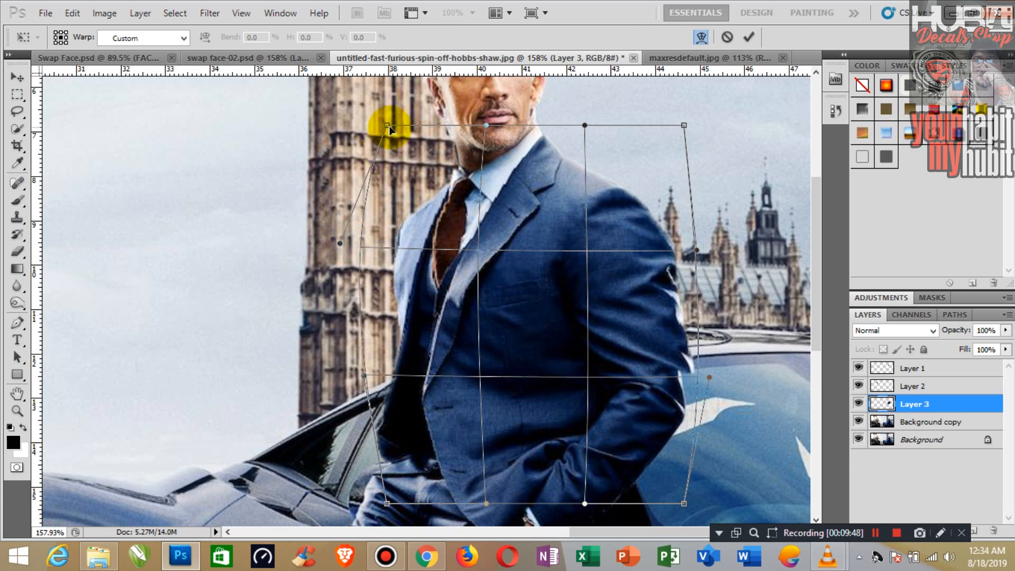
pyautogui.moveTo(390, 128); pyautogui.dragTo(401, 125)
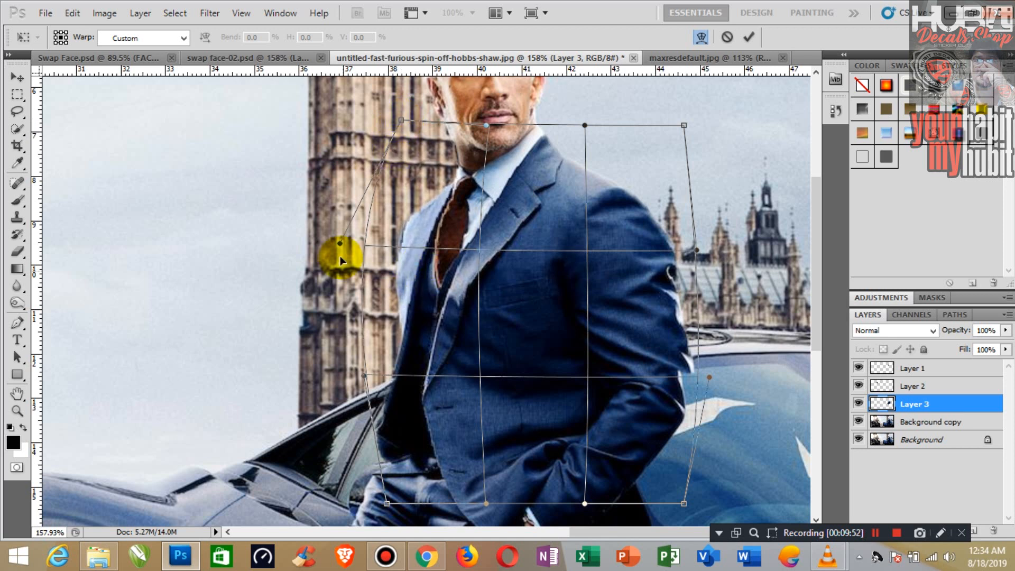
pyautogui.moveTo(338, 245); pyautogui.dragTo(331, 237)
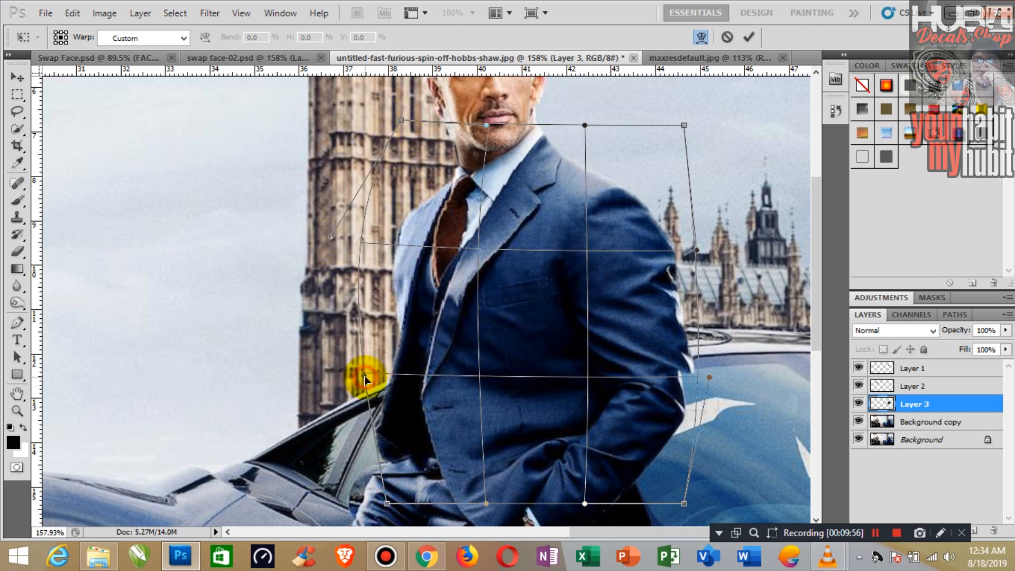
pyautogui.moveTo(363, 376); pyautogui.dragTo(359, 378)
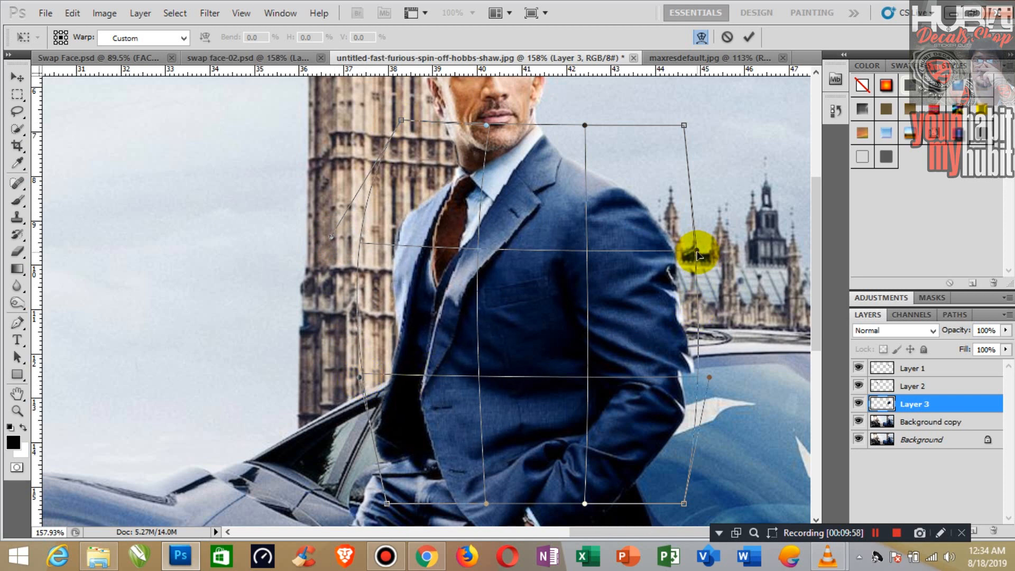
pyautogui.moveTo(697, 253); pyautogui.dragTo(709, 247)
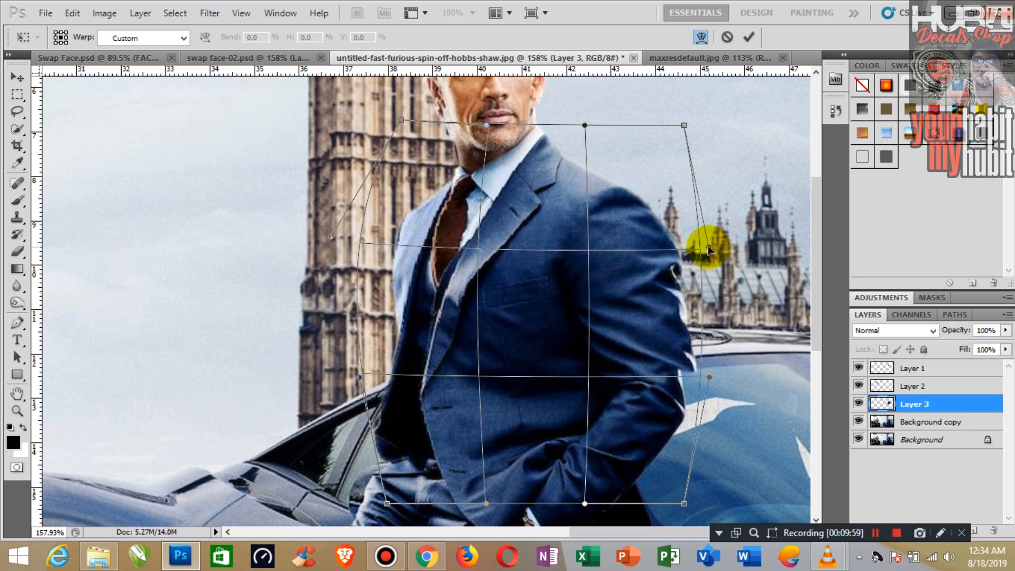
pyautogui.click(21, 79)
pyautogui.press('Return')
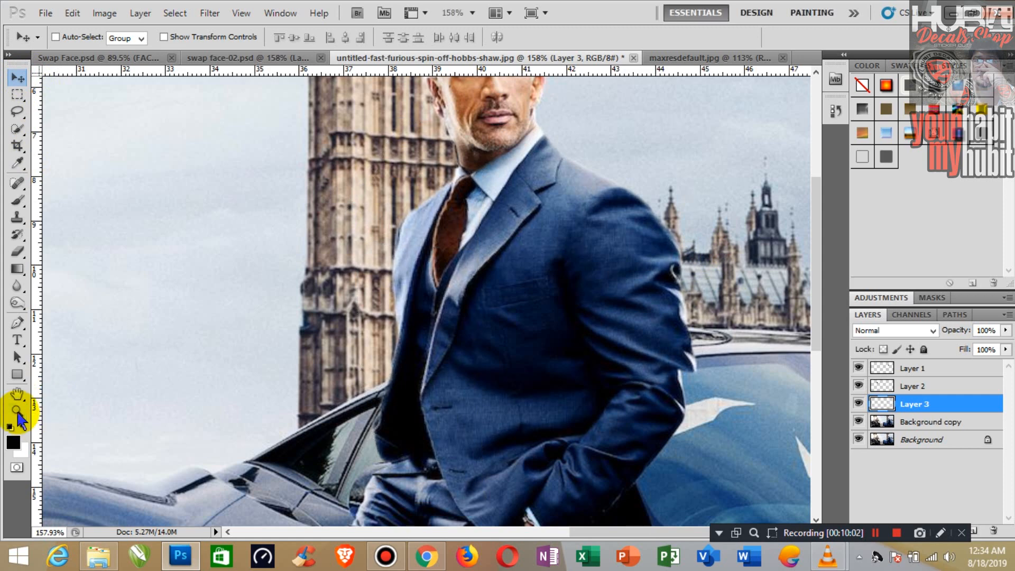
# Compare the suited man's build with and without the warped Layer 3 in the wider image.
pyautogui.click(17, 410)
pyautogui.moveTo(204, 415); pyautogui.dragTo(157, 339)
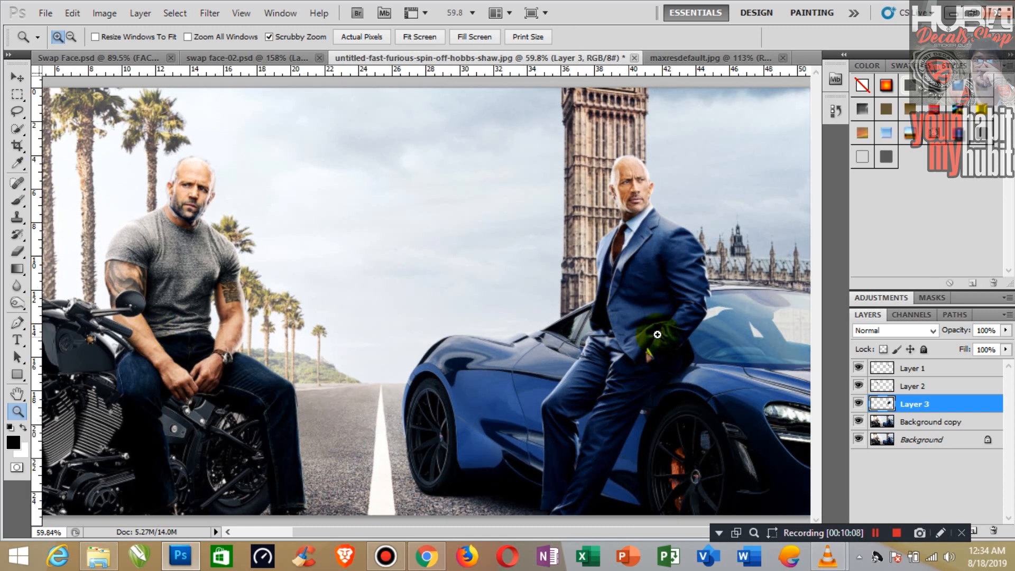
pyautogui.click(858, 405)
pyautogui.click(860, 405)
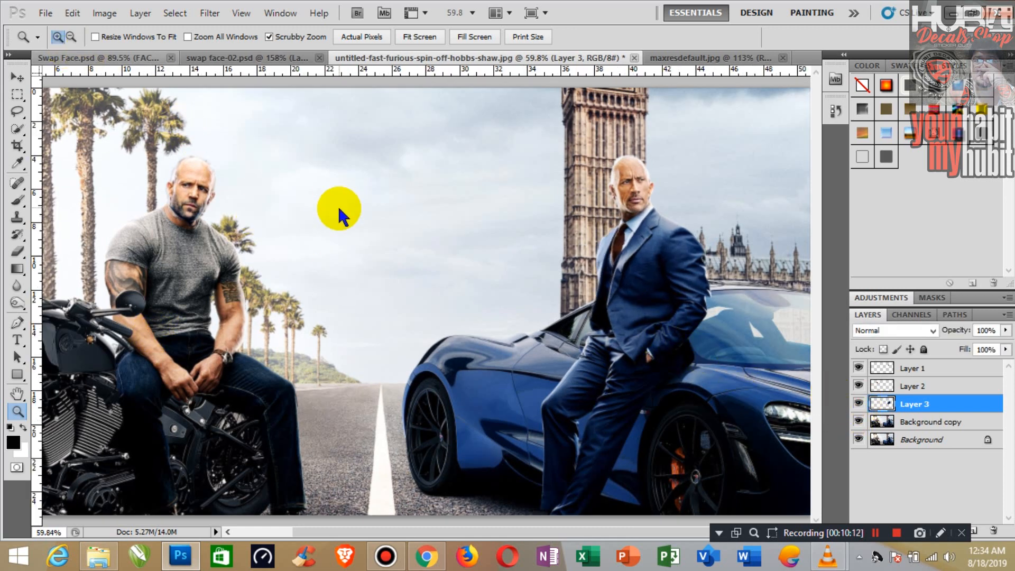
# Save the layered image as a Photoshop file named untitled-fast-furious-spin-off-hobbs-shaw-03 in the 2019-Fast & Furious 9 Files folder.
pyautogui.hotkey('ctrl', 'shift', 's')
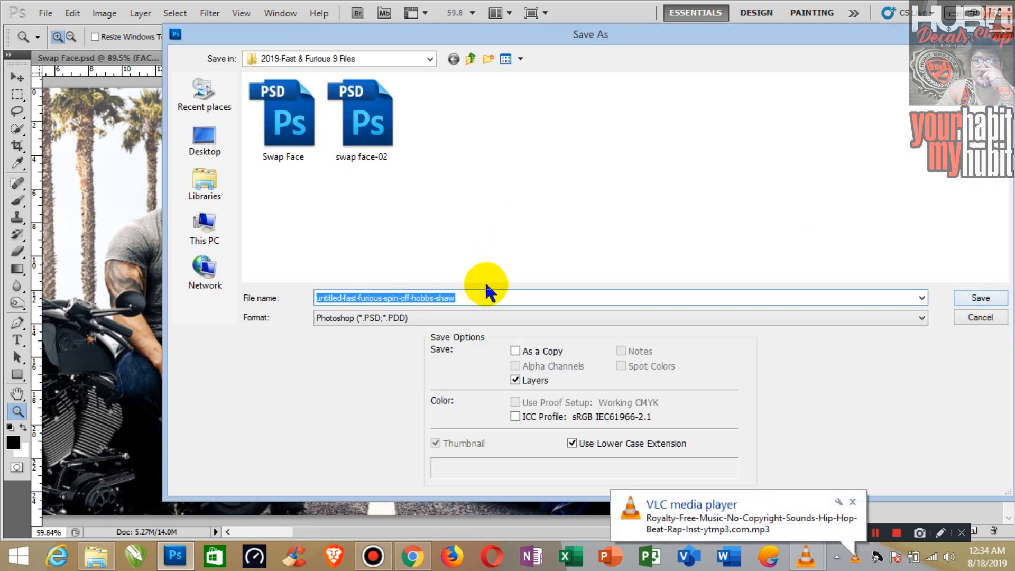
pyautogui.click(480, 299)
pyautogui.write('-')
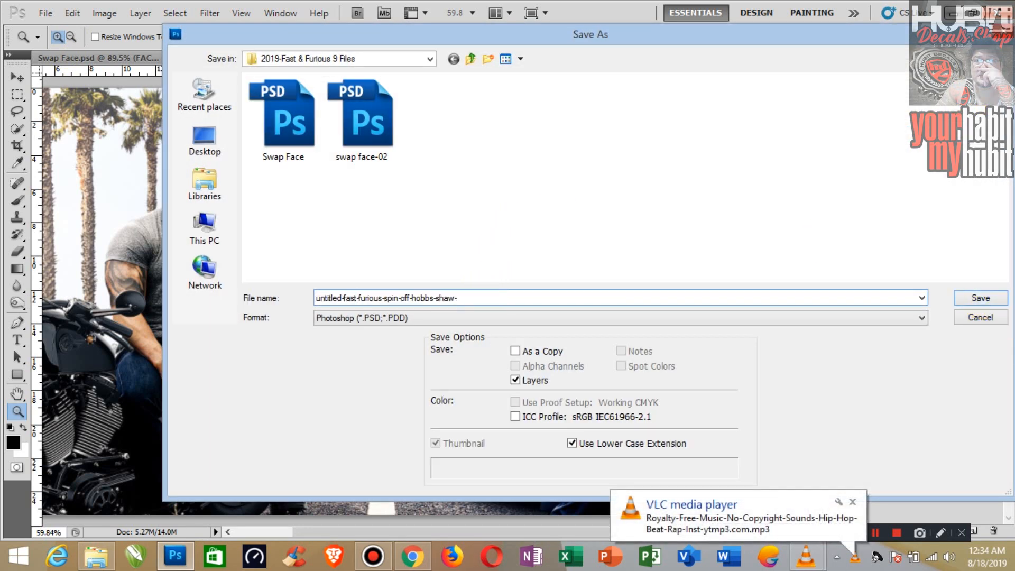
pyautogui.write('02')
pyautogui.press('Return')
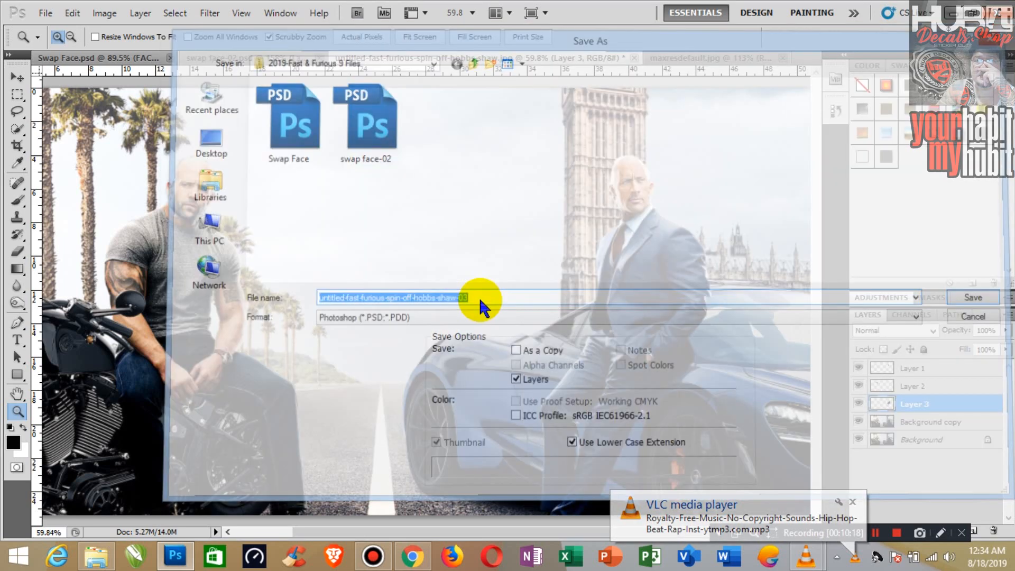
pyautogui.click(675, 173)
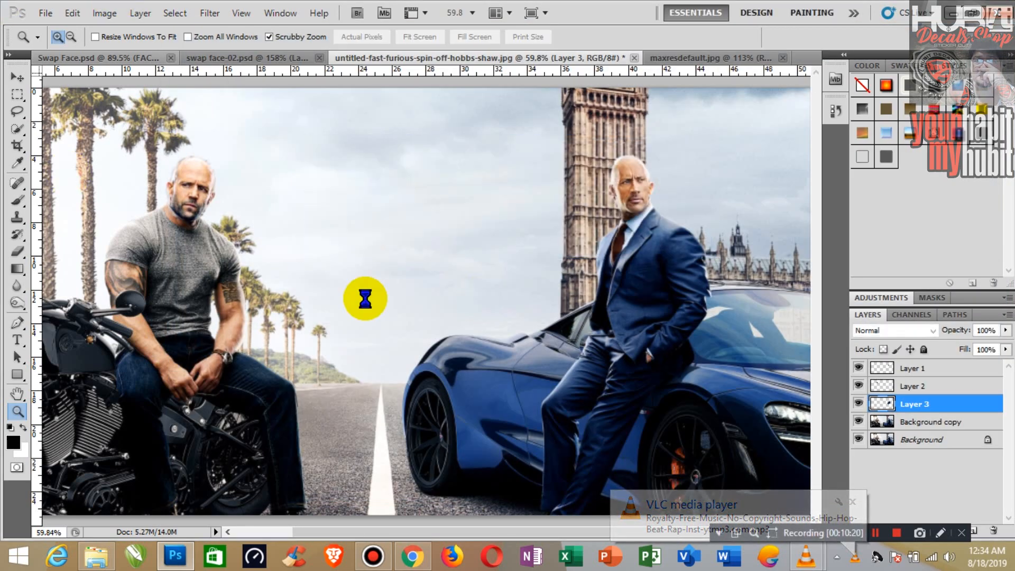
# Switch to the swap face-02.psd document and view its whole image at 50.7%.
pyautogui.click(236, 58)
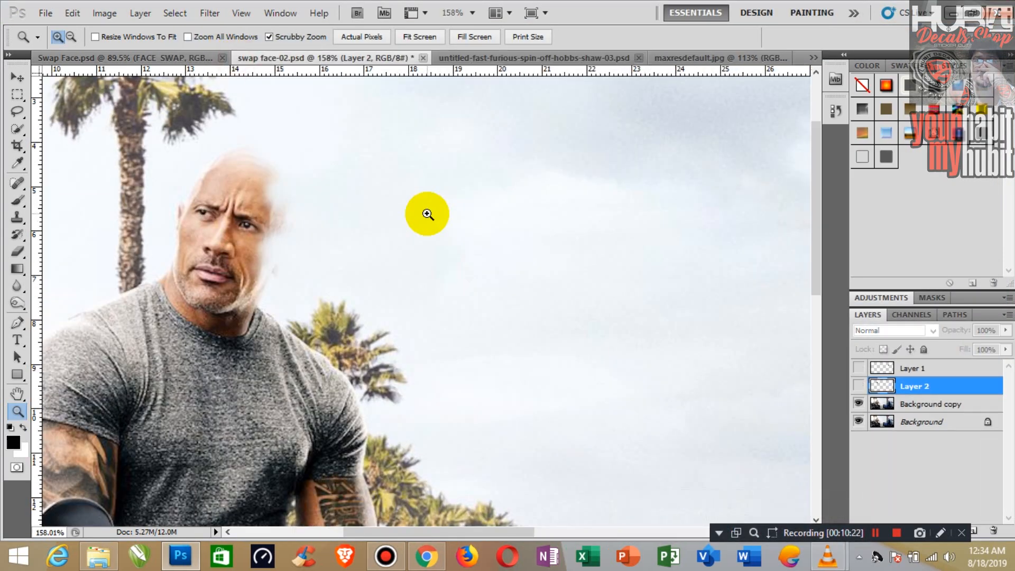
pyautogui.moveTo(478, 241); pyautogui.dragTo(408, 197)
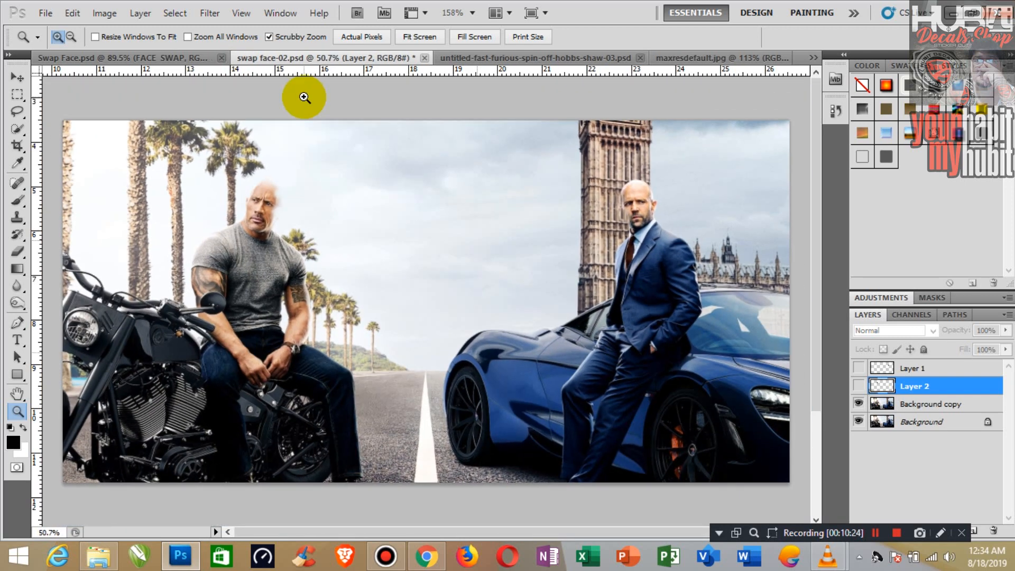
# Look over maxresdefault.jpg and the untitled-fast-furious-spin-off-hobbs-shaw-03.psd result, and bring up Swap Face.psd in a wider view.
pyautogui.click(685, 58)
pyautogui.moveTo(447, 116); pyautogui.dragTo(469, 29)
pyautogui.click(462, 57)
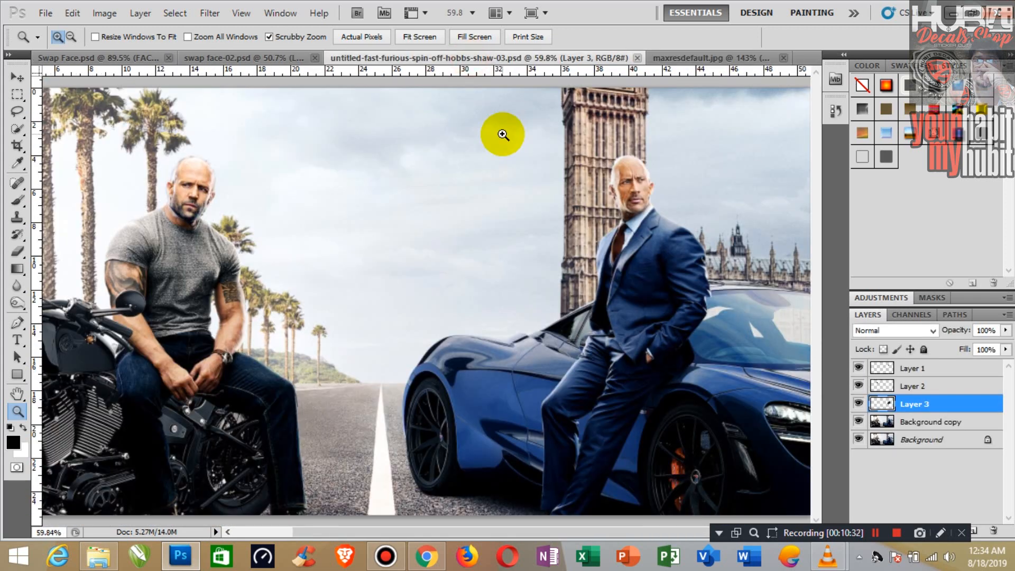
pyautogui.click(113, 58)
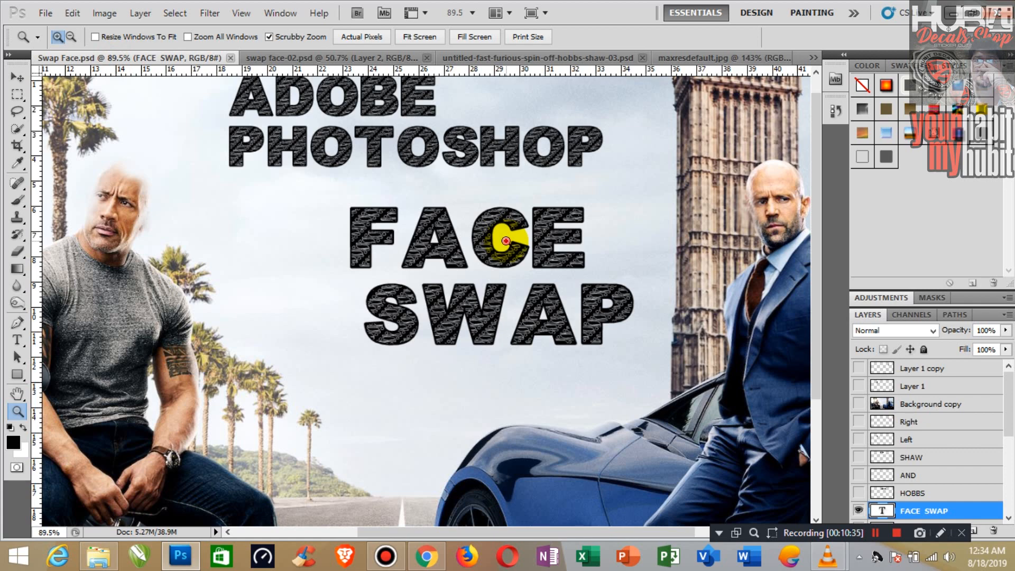
pyautogui.moveTo(506, 241); pyautogui.dragTo(477, 210)
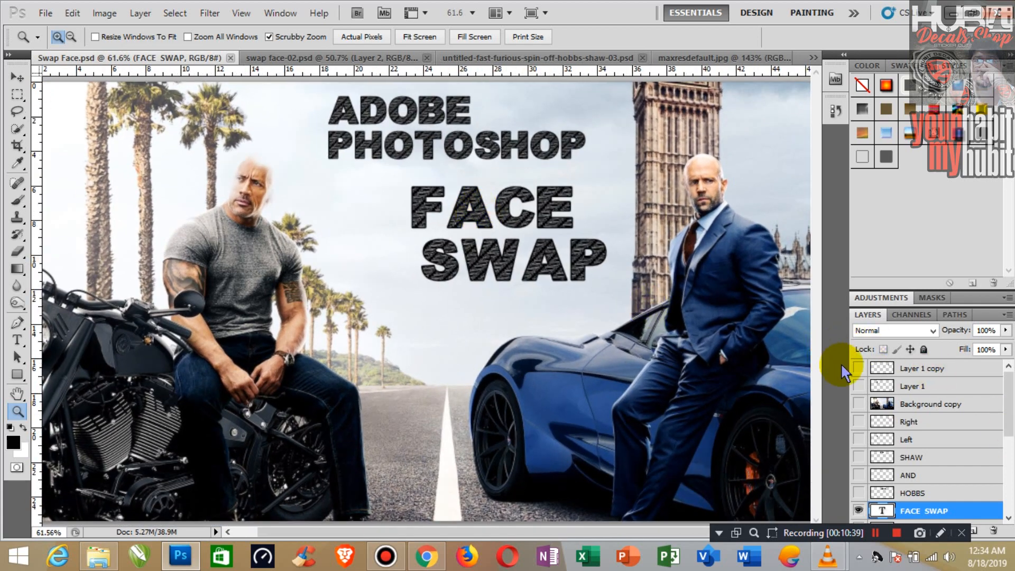
# Preview the alternative faces on Layer 1 copy and Layer 1, hiding each again.
pyautogui.click(859, 369)
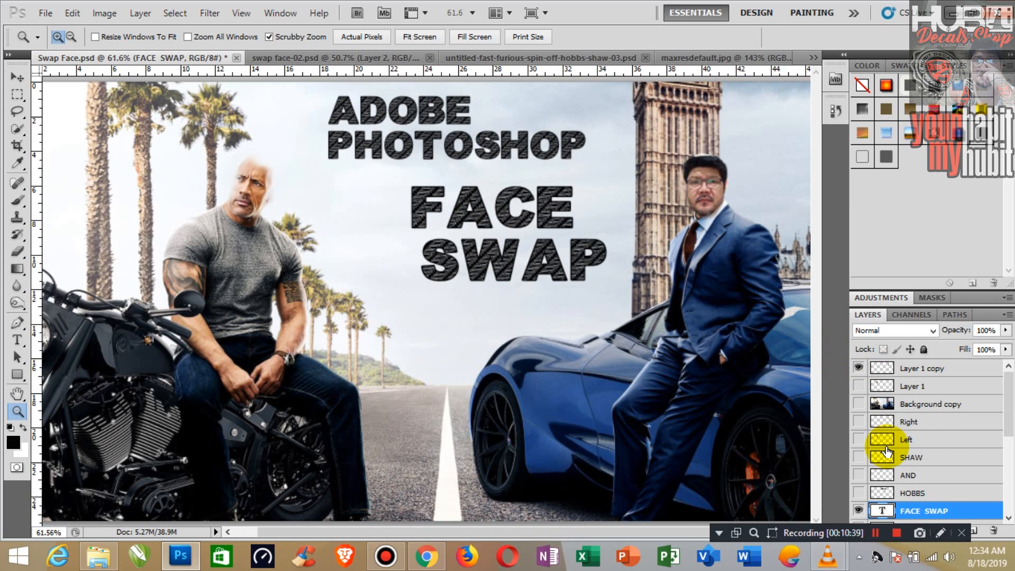
pyautogui.click(860, 370)
pyautogui.click(860, 386)
pyautogui.click(861, 387)
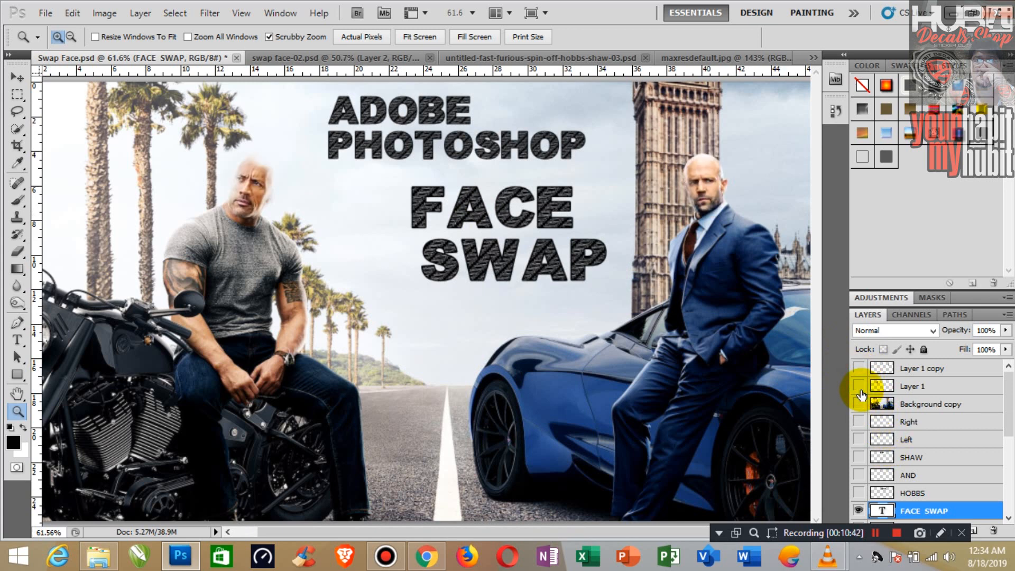
# Show the swapped heads on the Right and Left layers and briefly preview the SHAW title layer.
pyautogui.click(859, 423)
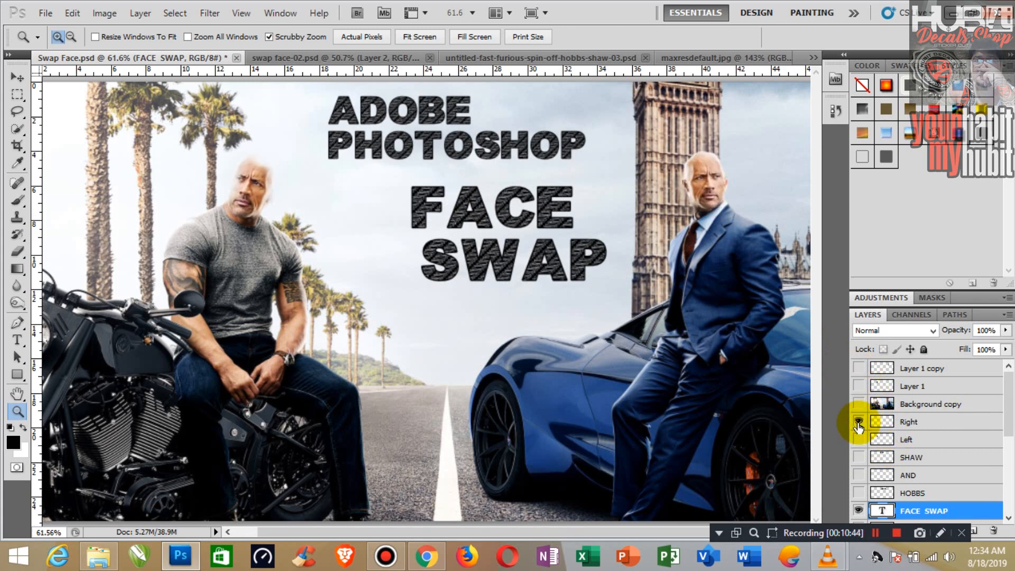
pyautogui.click(859, 440)
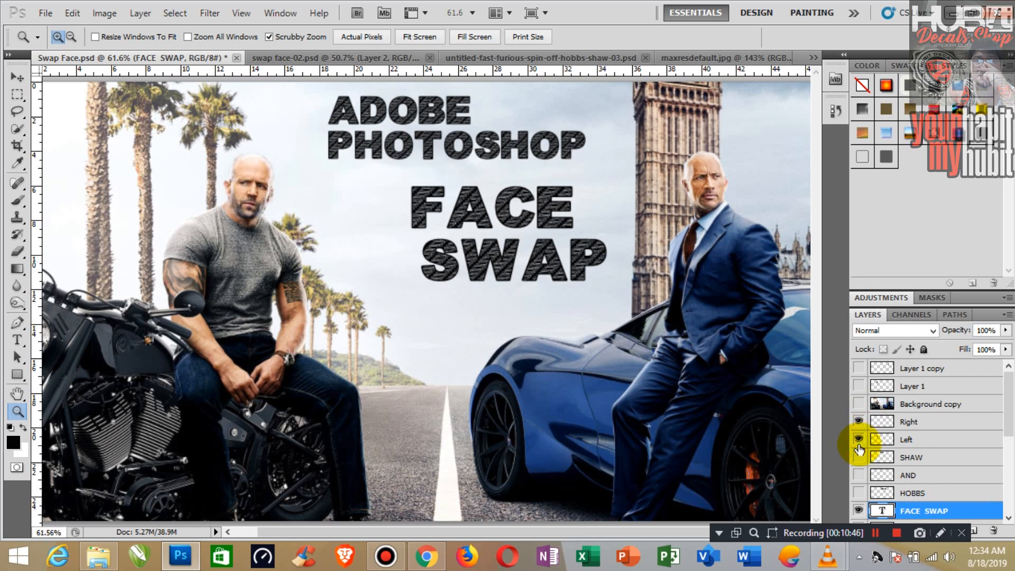
pyautogui.click(858, 458)
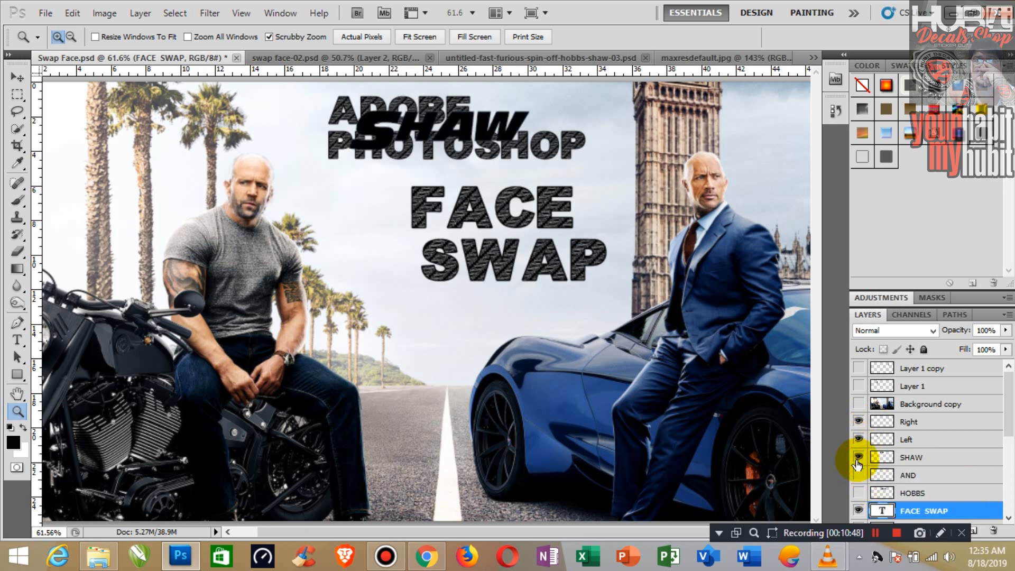
pyautogui.click(858, 458)
# Hide the ADOBE PHOTOSHOP and FACE SWAP text layers and view the untitled face-swap image.
pyautogui.moveTo(1009, 415); pyautogui.dragTo(1009, 455)
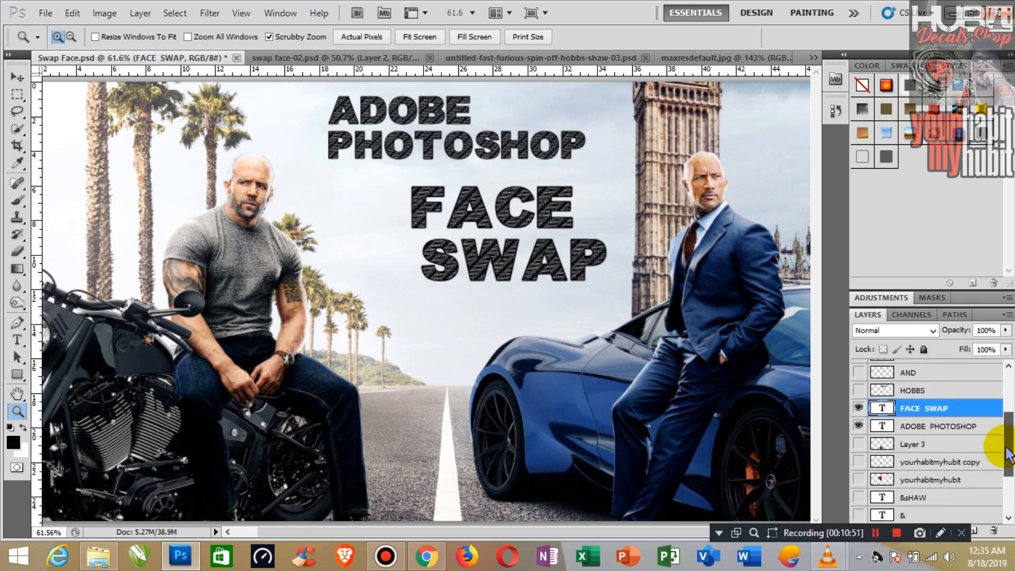
pyautogui.click(859, 426)
pyautogui.click(859, 409)
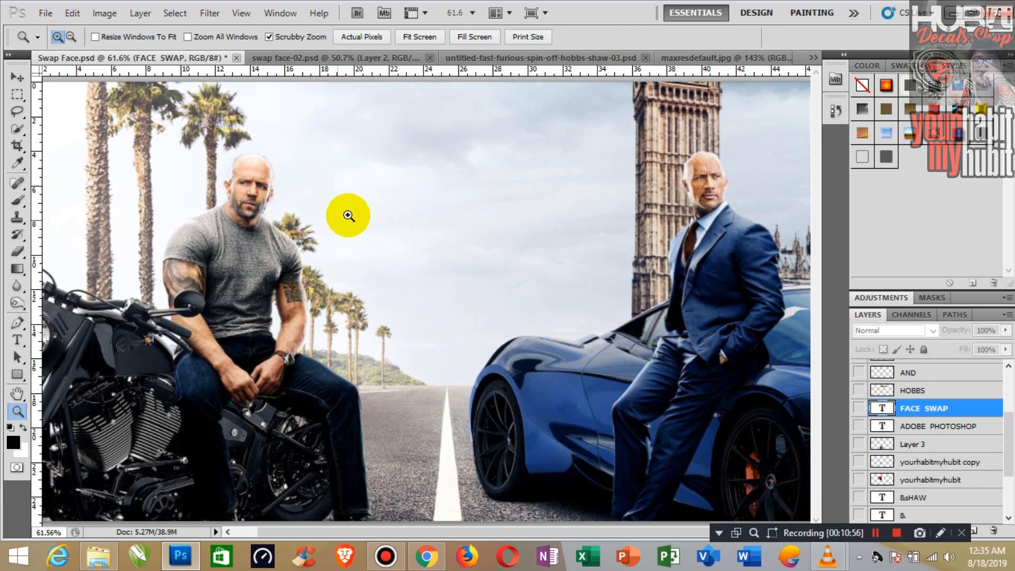
pyautogui.moveTo(369, 211)
pyautogui.mouseDown()
pyautogui.moveTo(382, 222)
pyautogui.moveTo(363, 188)
pyautogui.moveTo(390, 238)
pyautogui.moveTo(370, 197)
pyautogui.mouseUp()
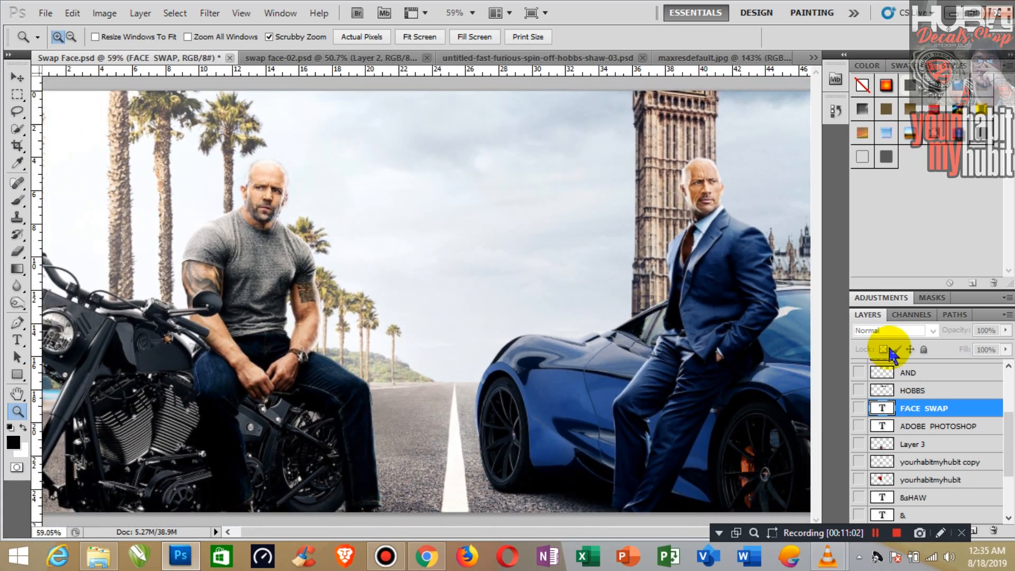
# Show the HOBBS, & and &sHAW text layers above the background.
pyautogui.moveTo(1013, 447); pyautogui.dragTo(1000, 465)
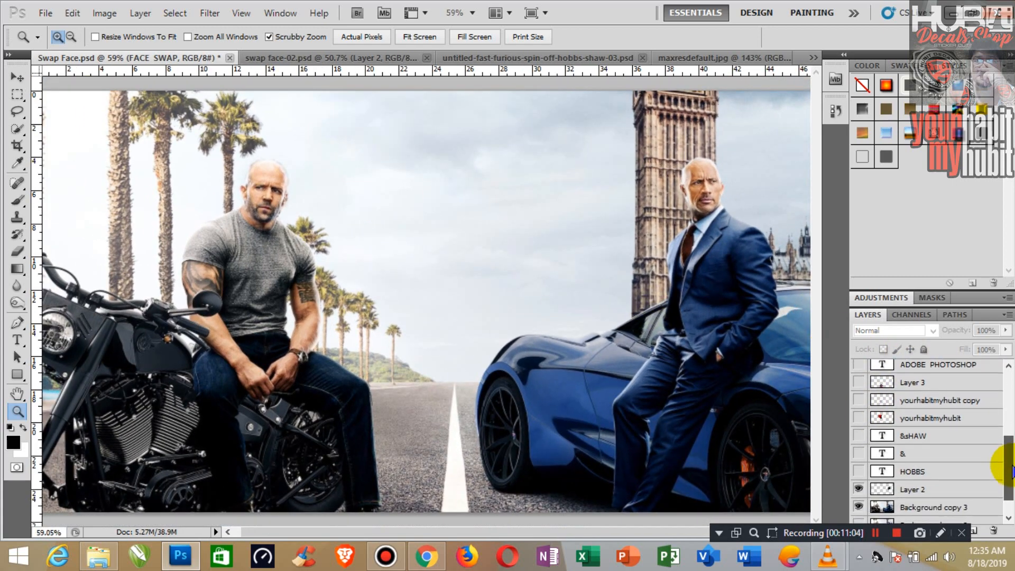
pyautogui.click(860, 472)
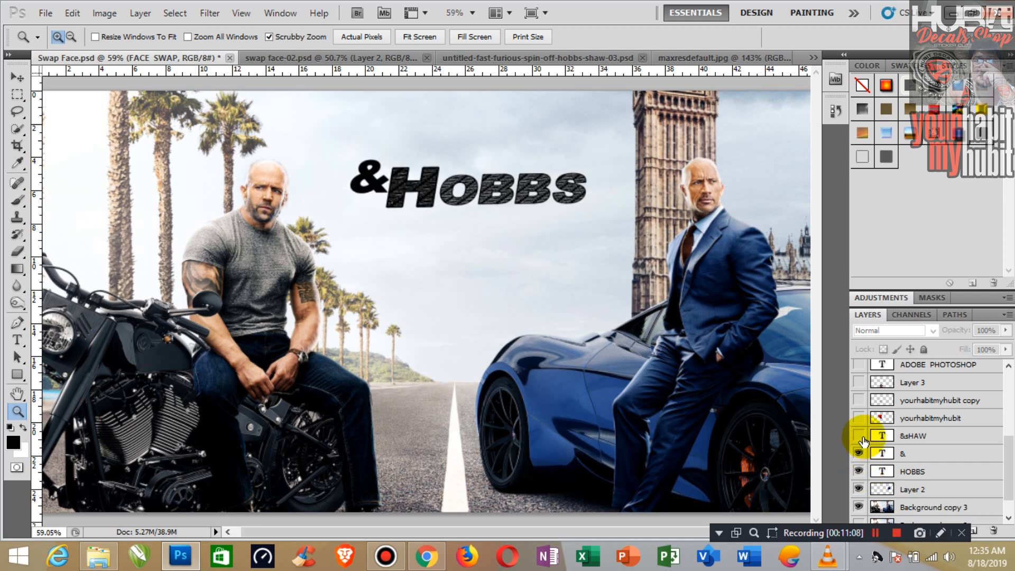
pyautogui.click(859, 436)
# Show the yourhabitmyhubit logo, its reflection copy and Layer 3, and briefly toggle the ADOBE PHOTOSHOP text layer.
pyautogui.moveTo(1010, 447); pyautogui.dragTo(1010, 437)
pyautogui.click(858, 453)
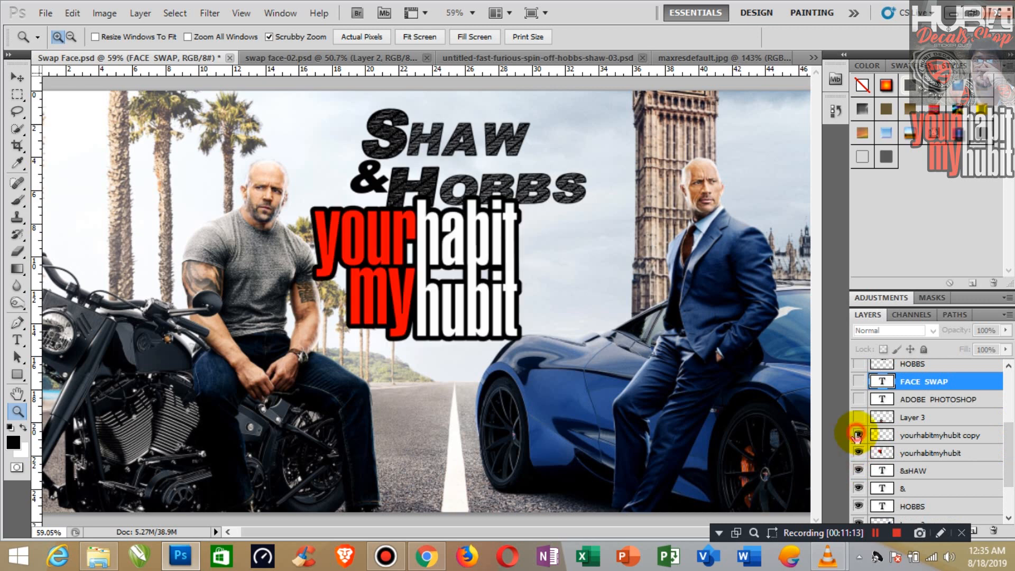
pyautogui.click(858, 436)
pyautogui.click(859, 417)
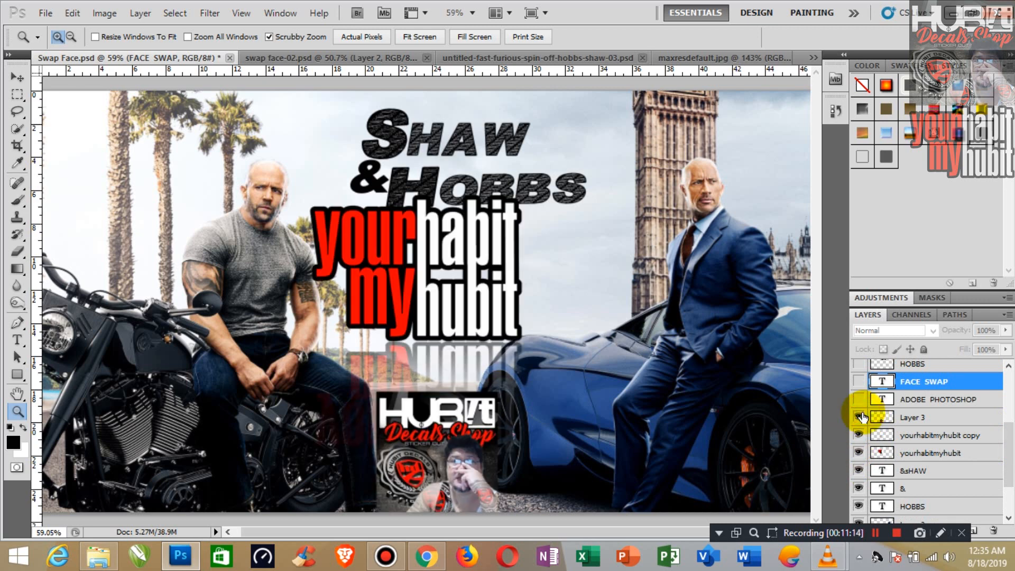
pyautogui.click(859, 400)
pyautogui.click(859, 399)
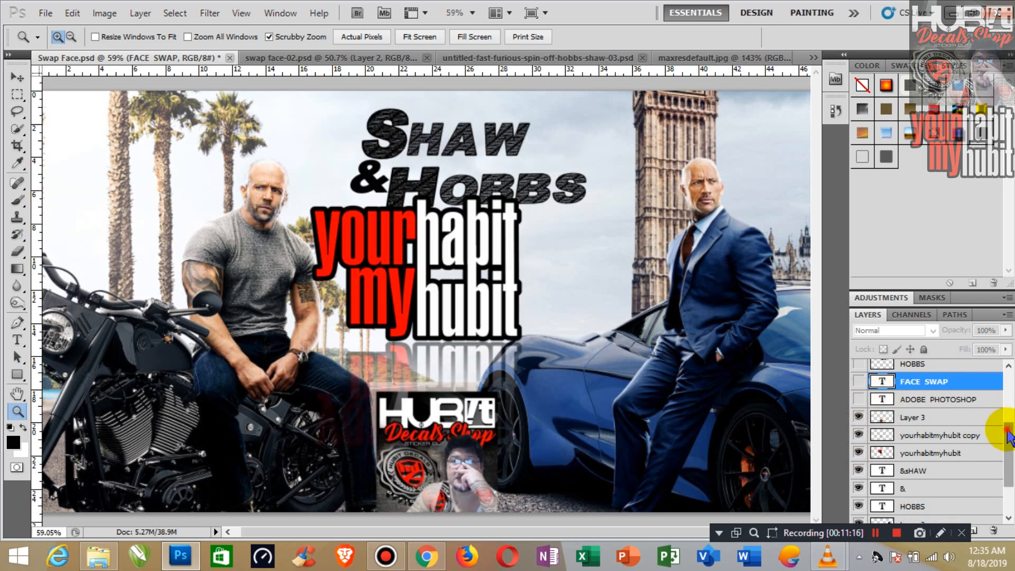
# Compare the title with and without the non-text HOBBS layer above FACE SWAP.
pyautogui.scroll(3, 1011, 400)
pyautogui.scroll(1, 1011, 400)
pyautogui.click(859, 469)
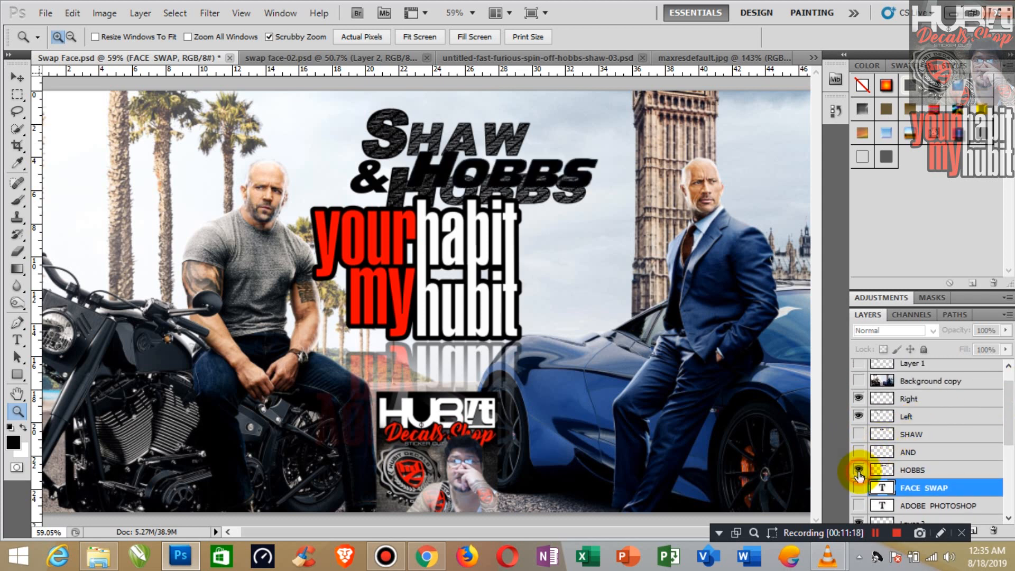
pyautogui.click(859, 470)
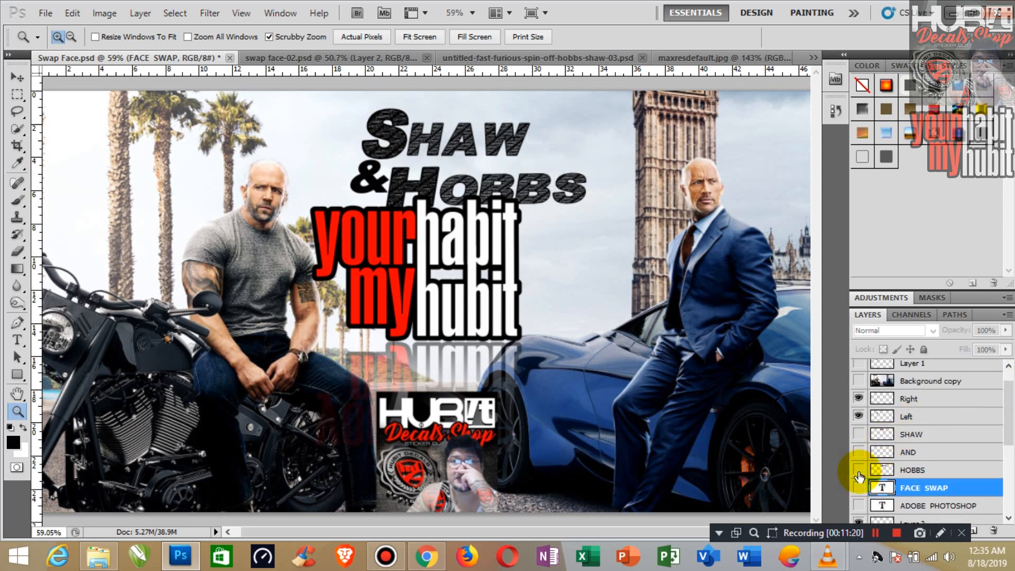
pyautogui.click(859, 471)
pyautogui.click(858, 470)
# Hide the &sHAW, & and HOBBS text layers and show the SHAW, AND and HOBBS title layers in their place.
pyautogui.moveTo(999, 438); pyautogui.dragTo(1010, 474)
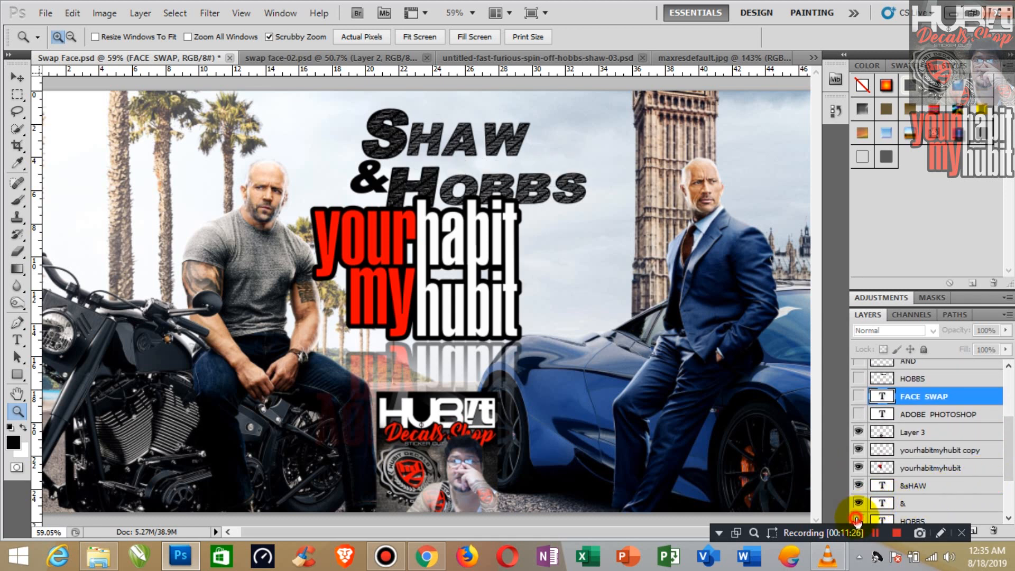
pyautogui.moveTo(857, 521); pyautogui.dragTo(857, 482)
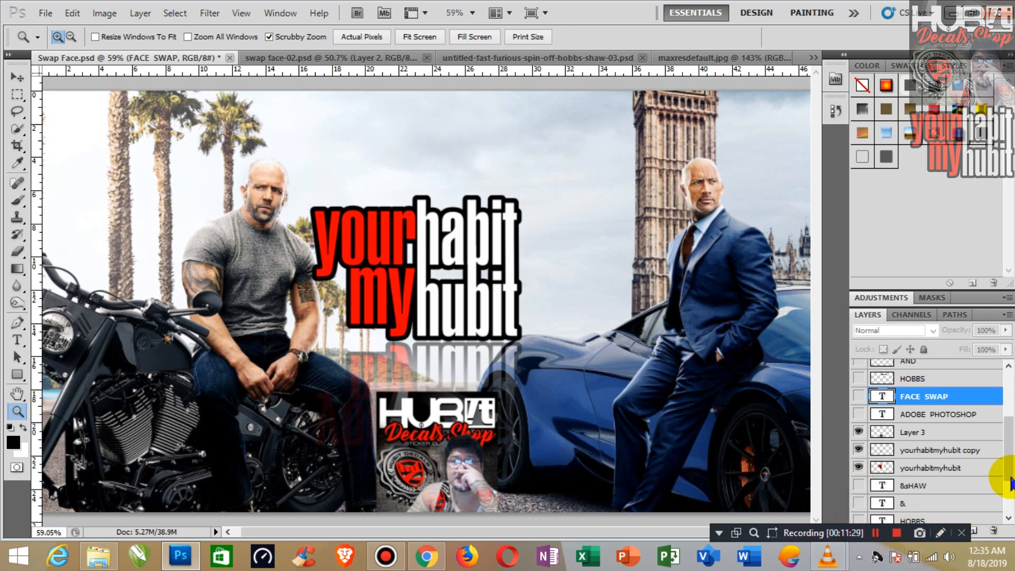
pyautogui.moveTo(1010, 478); pyautogui.dragTo(1010, 445)
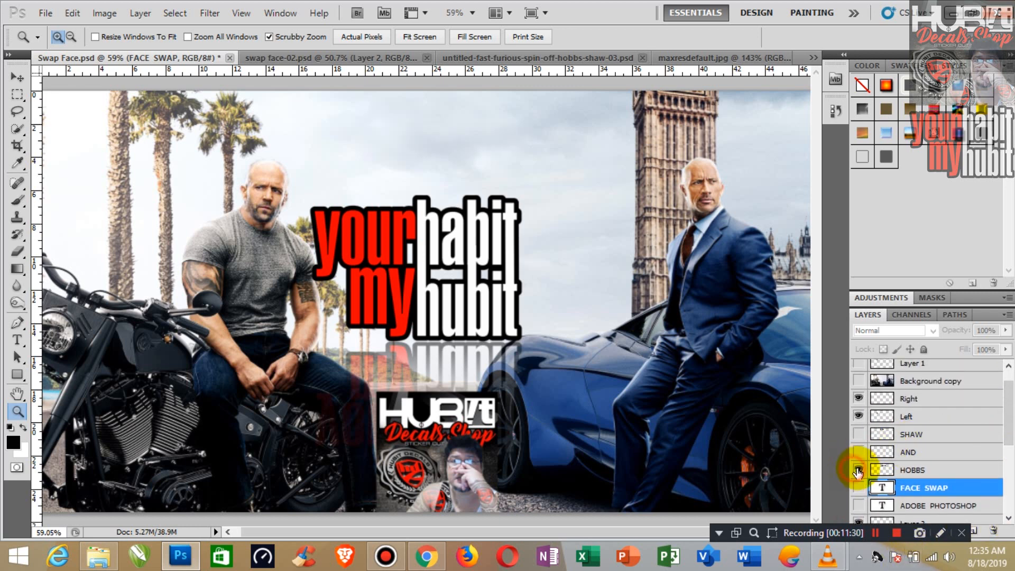
pyautogui.moveTo(857, 470); pyautogui.dragTo(858, 435)
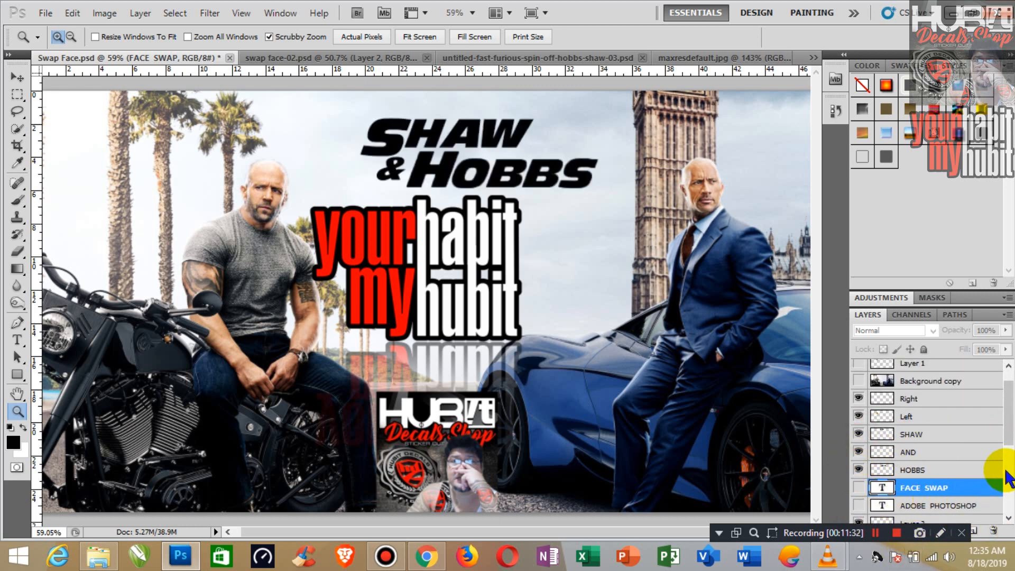
# Compare the motorcycle man with and without the alternative face on Layer 1, leaving that layer hidden.
pyautogui.moveTo(1006, 426); pyautogui.dragTo(1010, 407)
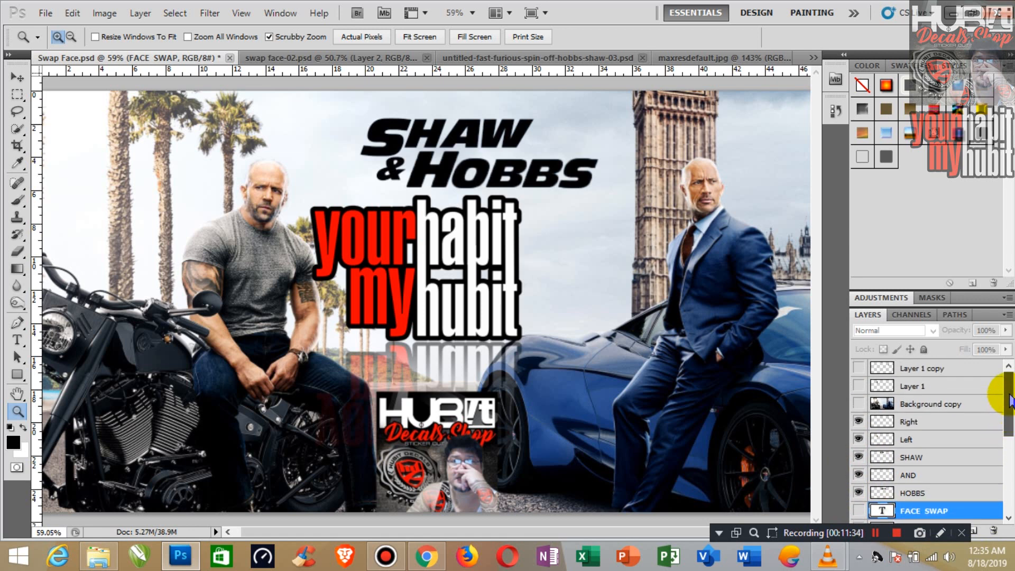
pyautogui.click(859, 386)
pyautogui.click(858, 387)
pyautogui.click(859, 387)
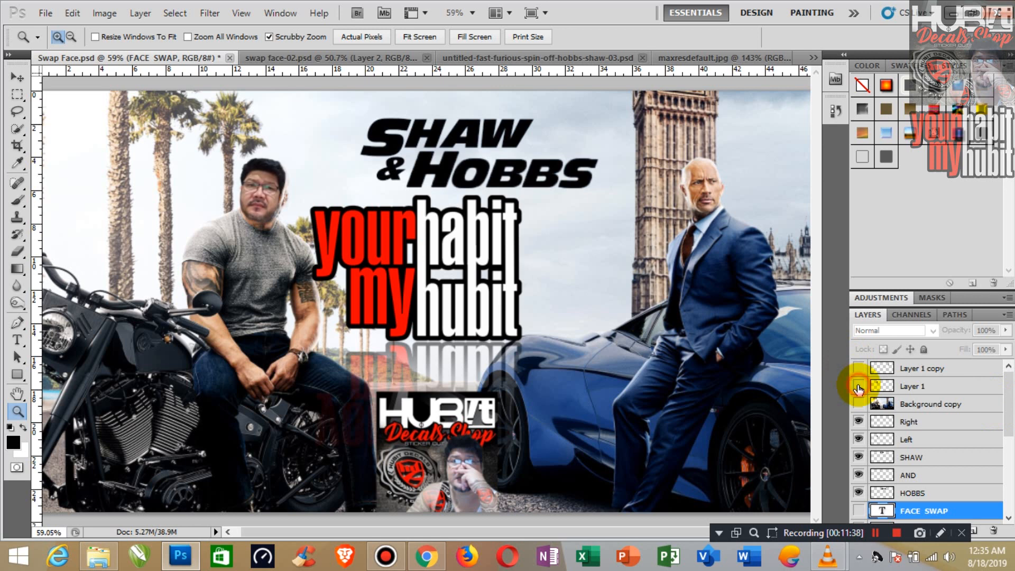
pyautogui.click(858, 386)
pyautogui.click(858, 387)
pyautogui.click(859, 386)
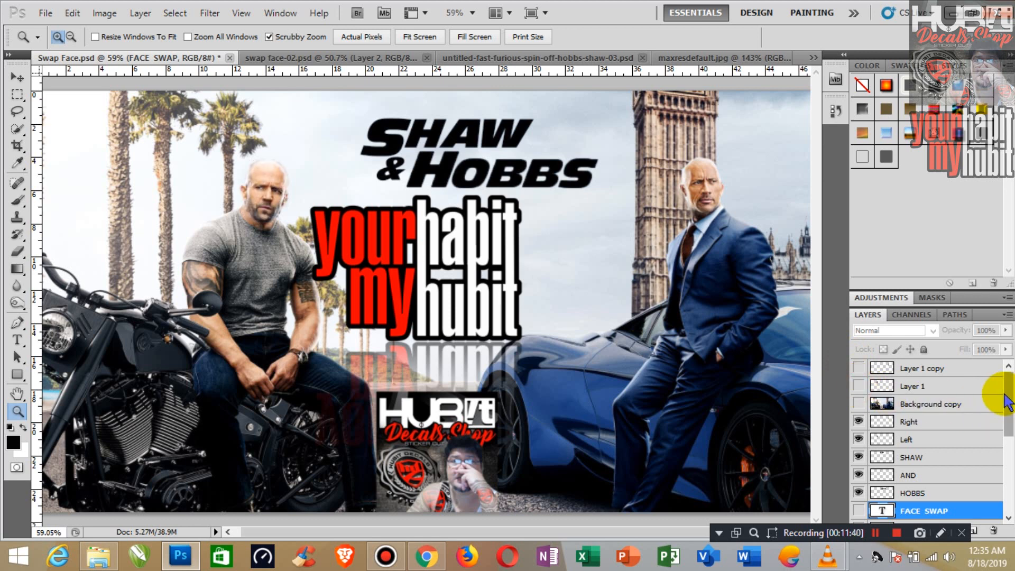
# Zoom in on the suited man at about 110% and compare his build with and without the warped Layer 2.
pyautogui.moveTo(1008, 402); pyautogui.dragTo(1009, 479)
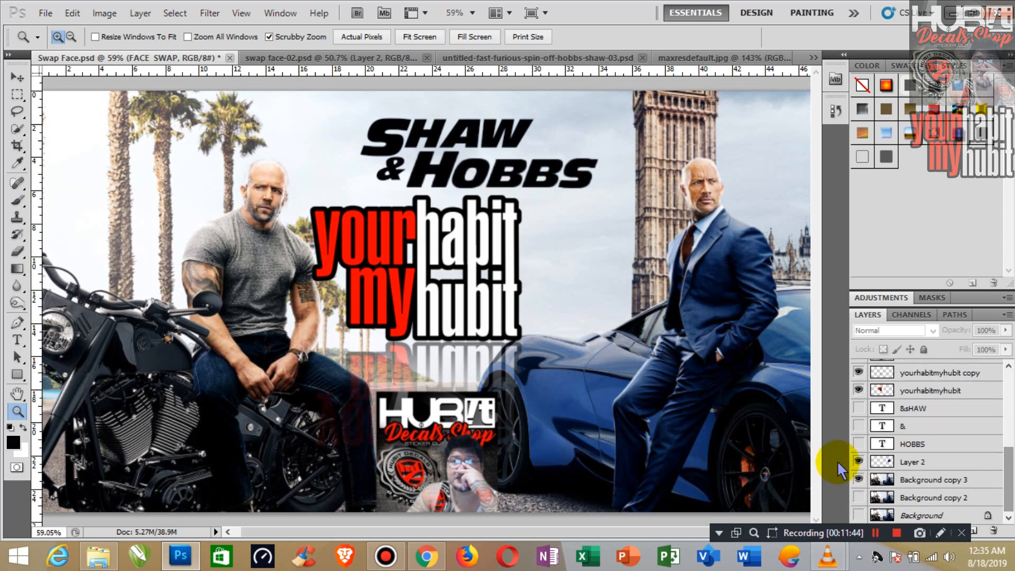
pyautogui.click(17, 396)
pyautogui.moveTo(584, 367); pyautogui.dragTo(517, 365)
pyautogui.click(17, 410)
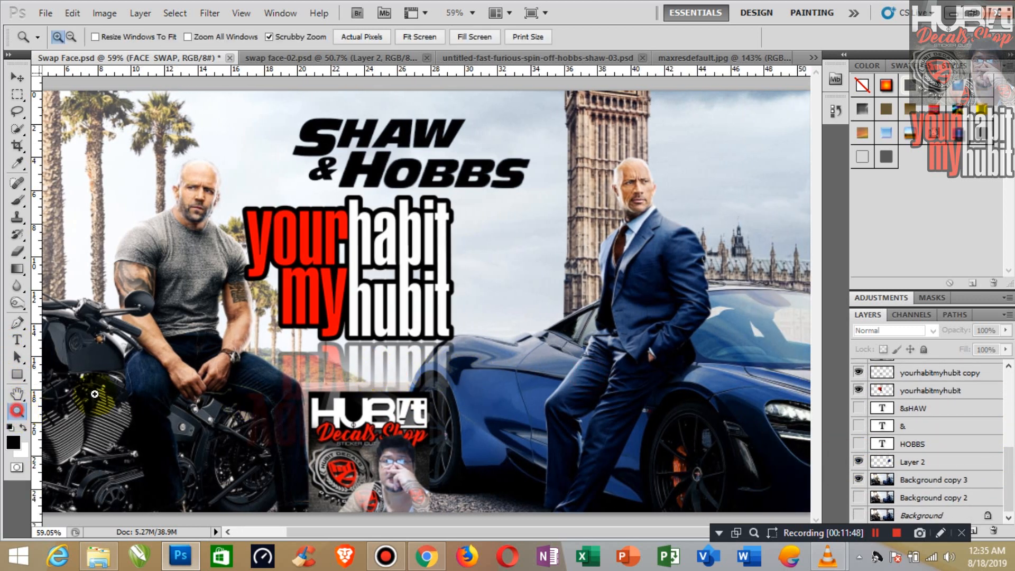
pyautogui.moveTo(702, 270); pyautogui.dragTo(751, 267)
pyautogui.click(17, 78)
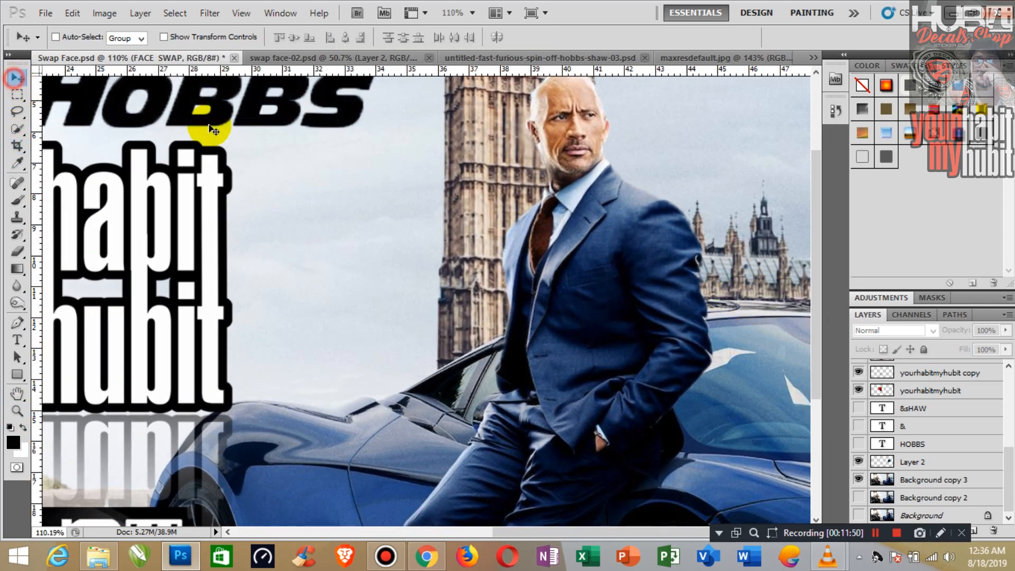
pyautogui.click(859, 463)
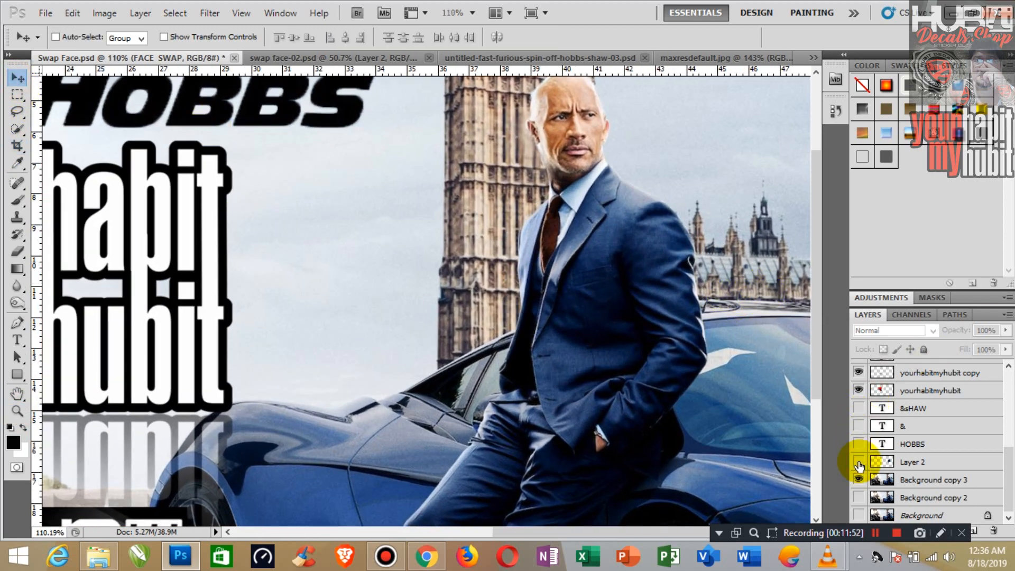
pyautogui.click(859, 462)
pyautogui.click(859, 462)
pyautogui.click(859, 463)
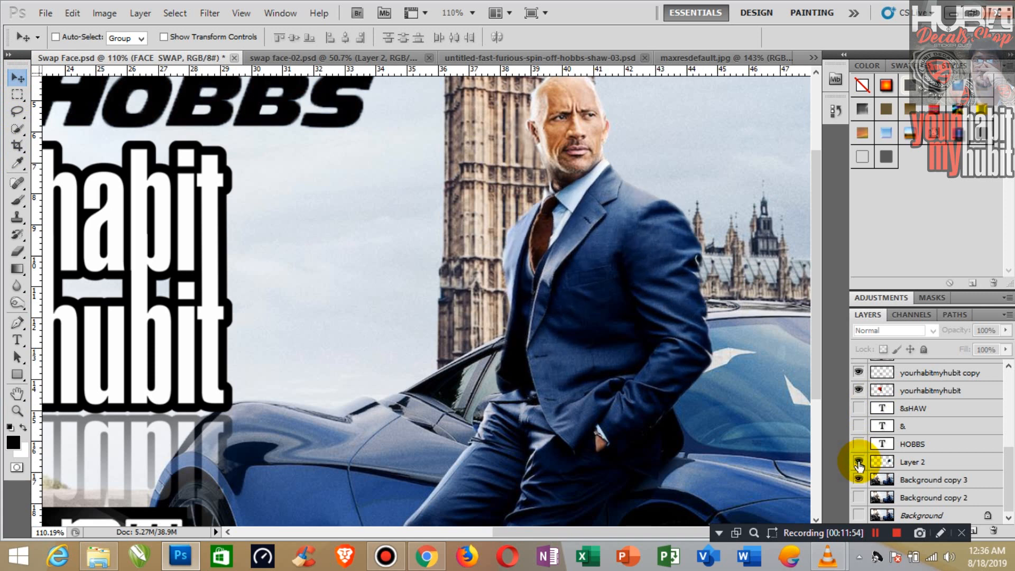
# Warp Layer 2 to widen the suited man's shoulder and chest on the tower side, adjusting the mesh near his collar.
pyautogui.click(72, 13)
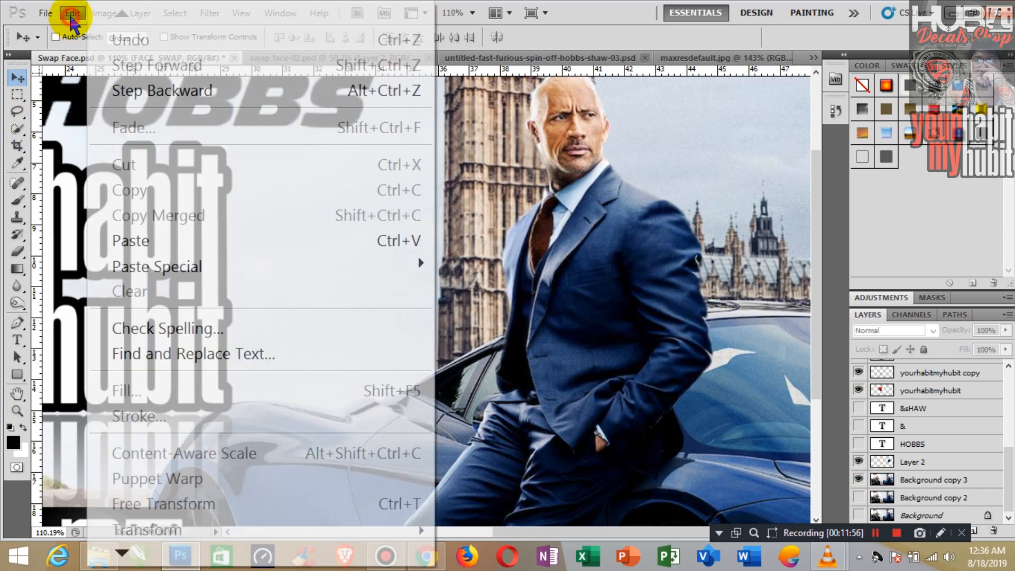
pyautogui.click(939, 462)
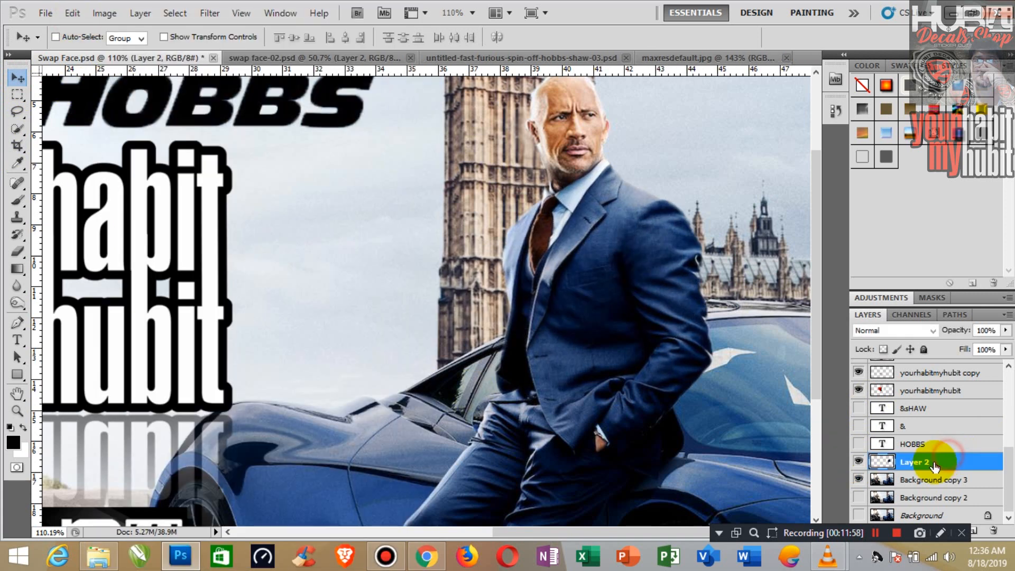
pyautogui.click(71, 12)
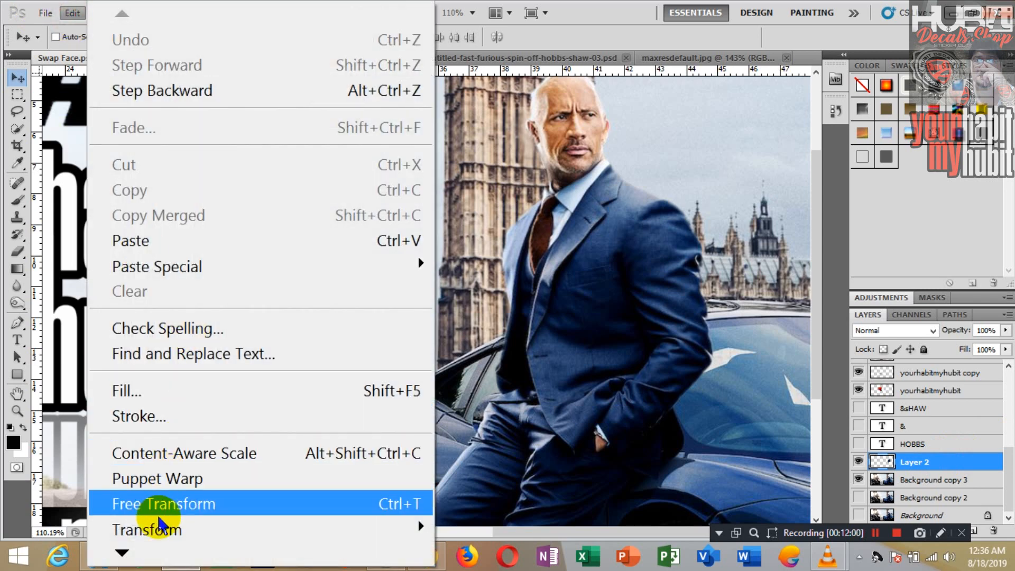
pyautogui.moveTo(159, 536)
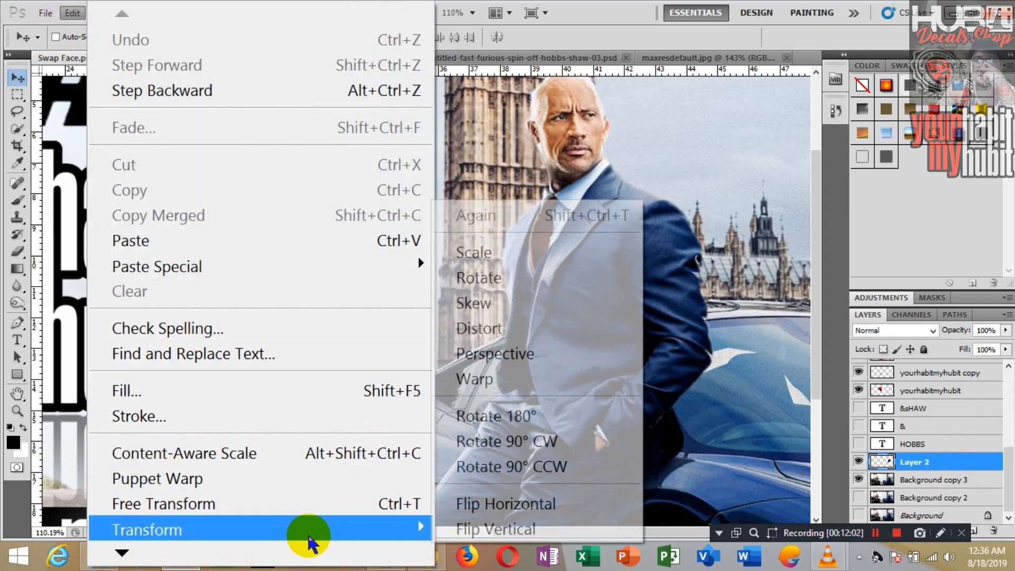
pyautogui.click(499, 380)
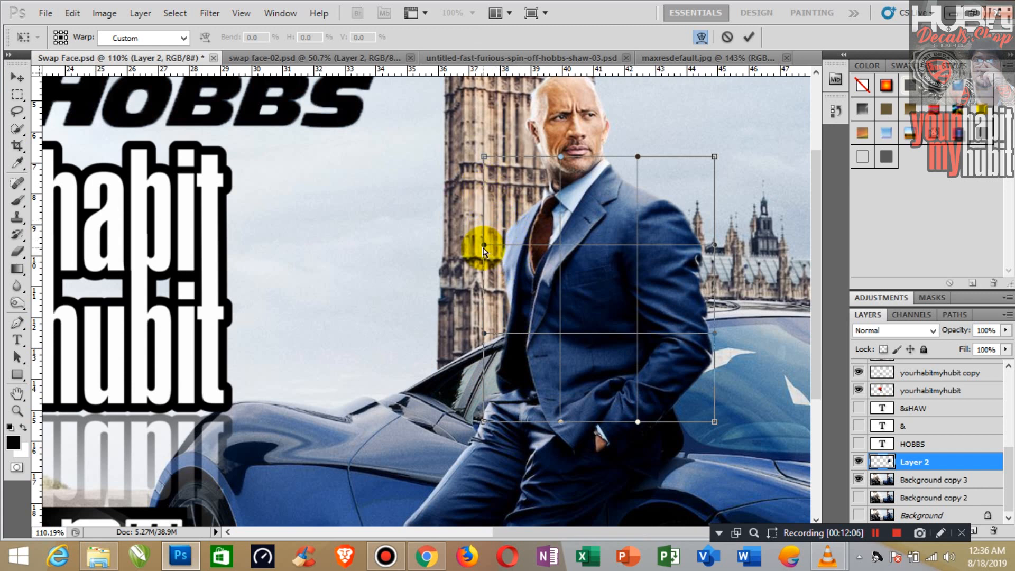
pyautogui.moveTo(481, 248); pyautogui.dragTo(469, 244)
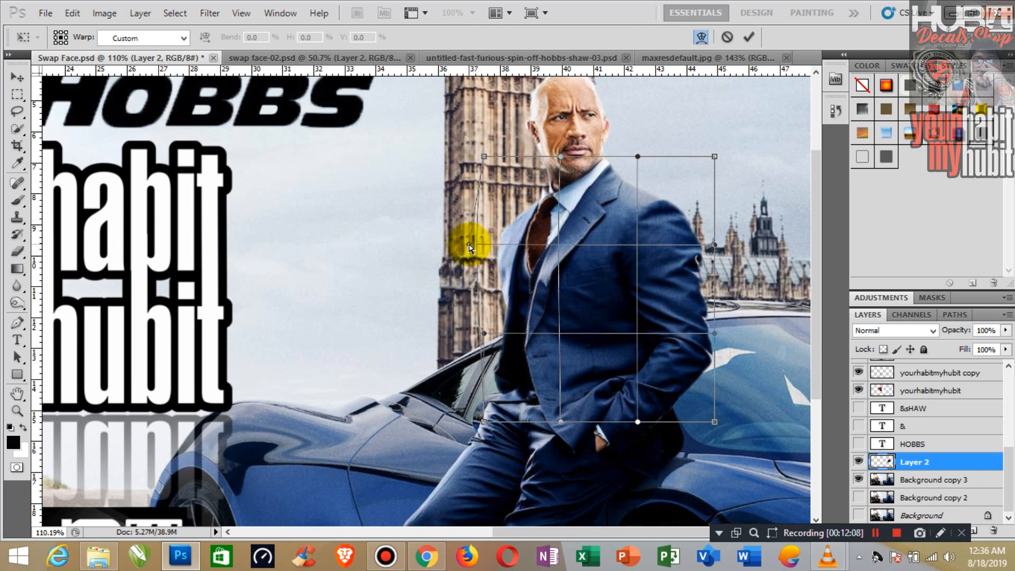
pyautogui.moveTo(486, 160); pyautogui.dragTo(497, 159)
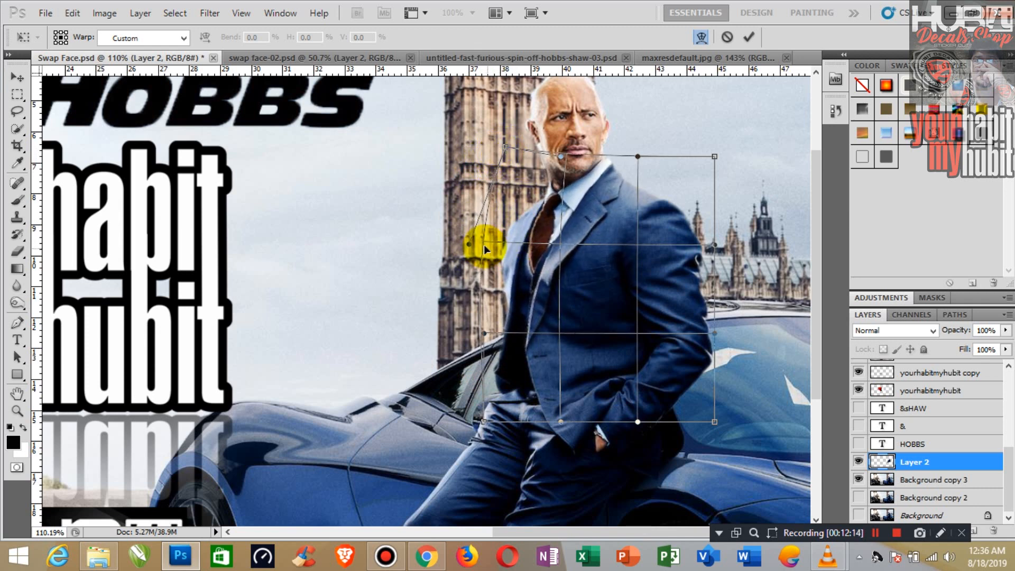
pyautogui.moveTo(471, 245); pyautogui.dragTo(453, 244)
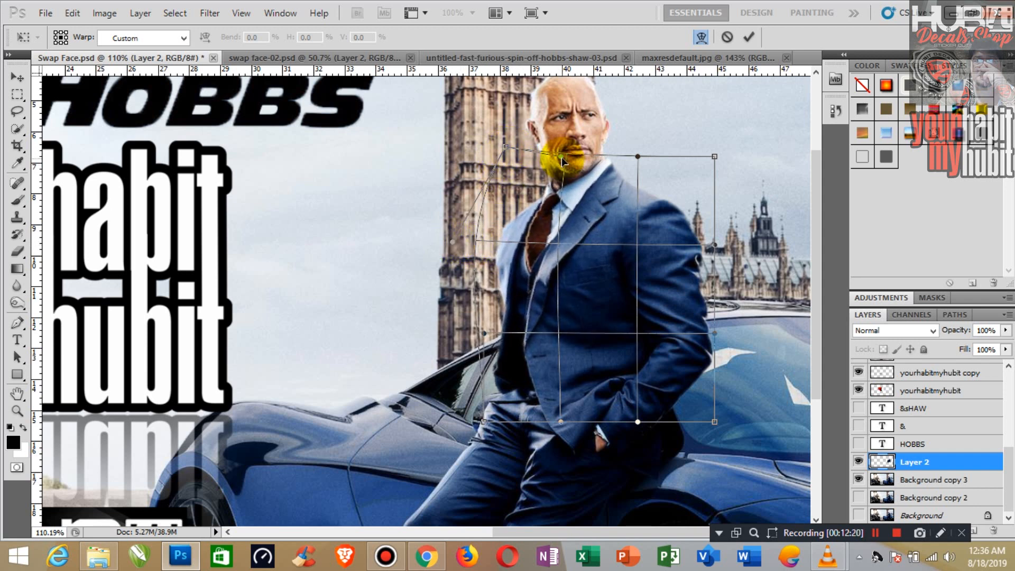
pyautogui.moveTo(564, 159); pyautogui.dragTo(566, 162)
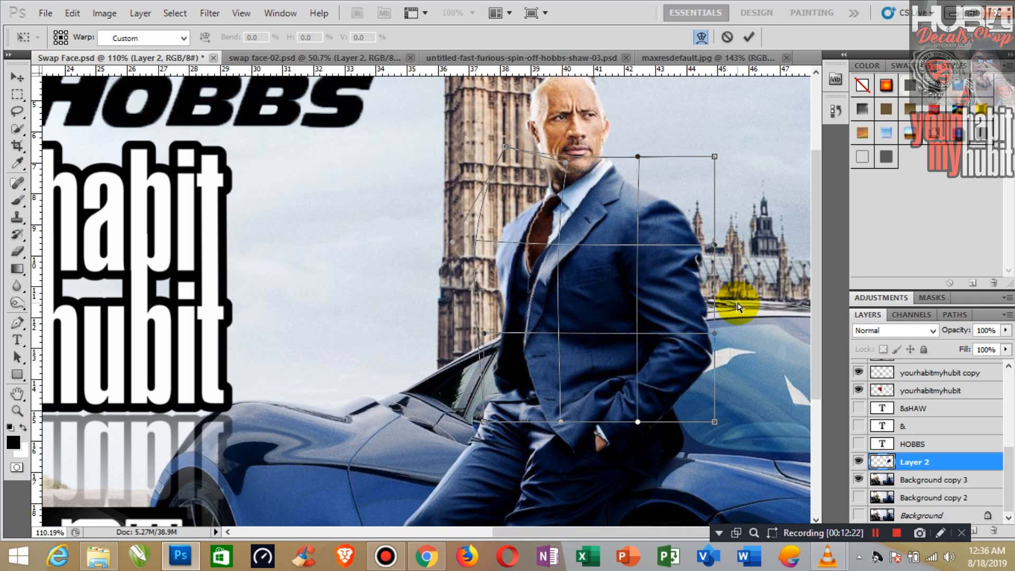
# Bulge the suited man's arm outward toward the car, fine-tune both sides of the warp, and apply the transformation.
pyautogui.moveTo(718, 256); pyautogui.dragTo(734, 344)
pyautogui.click(475, 259)
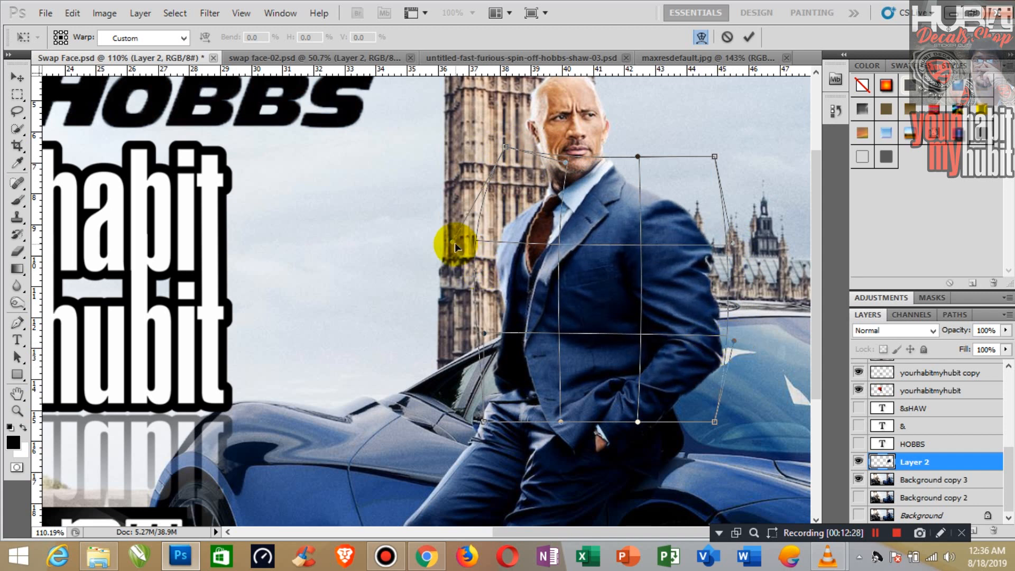
pyautogui.moveTo(456, 247); pyautogui.dragTo(446, 244)
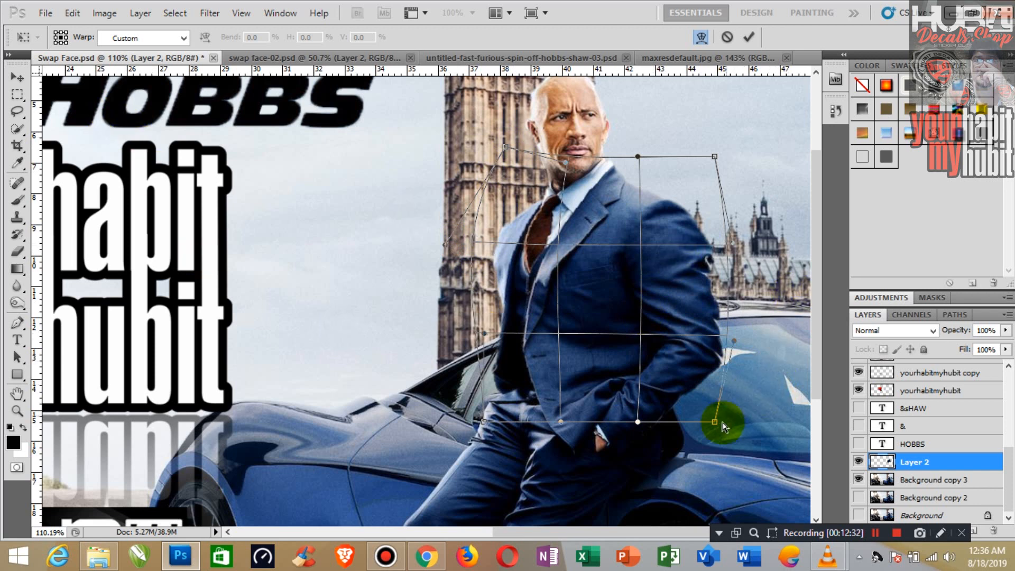
pyautogui.moveTo(734, 341); pyautogui.dragTo(730, 340)
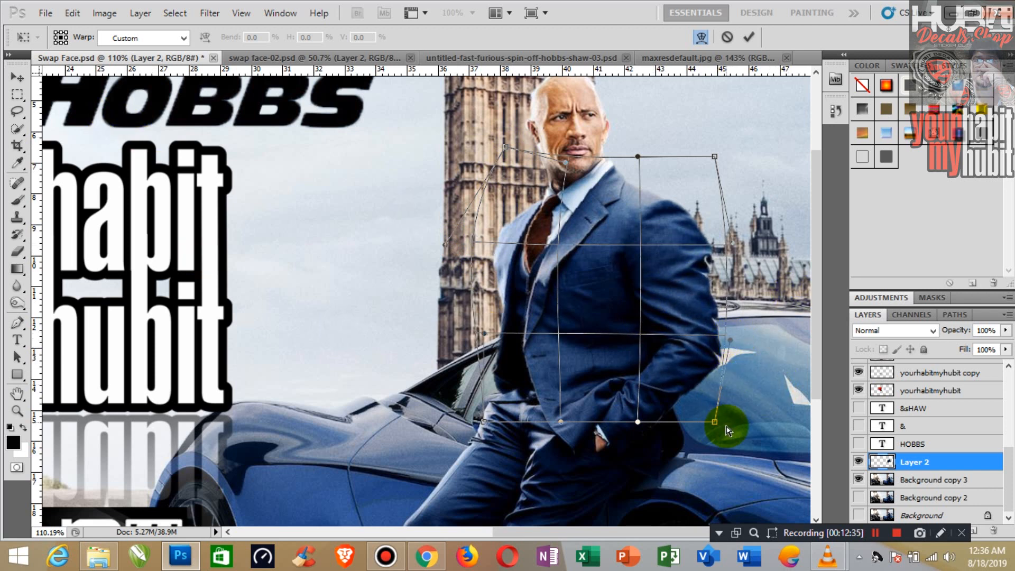
pyautogui.moveTo(717, 426); pyautogui.dragTo(714, 418)
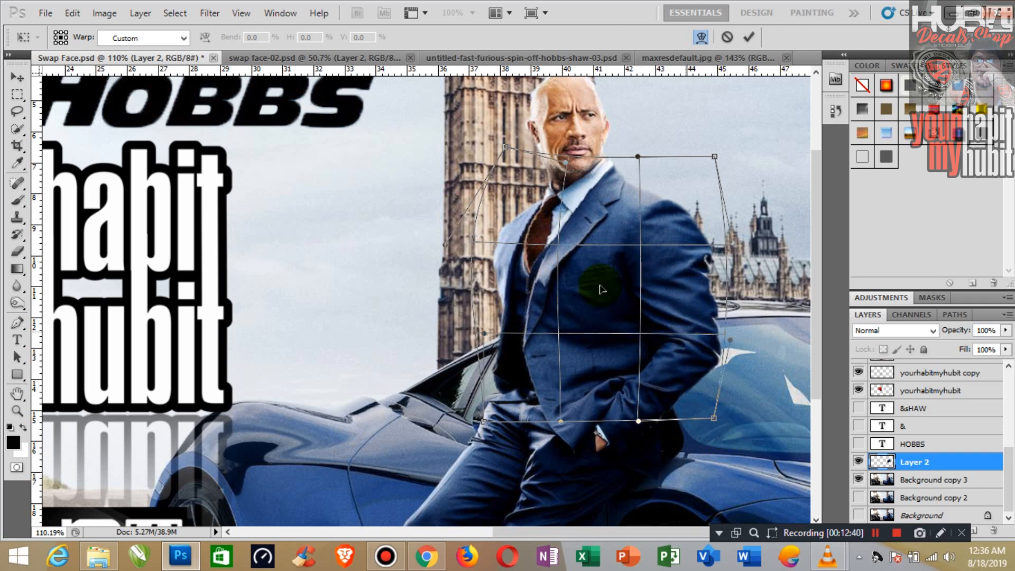
pyautogui.click(19, 80)
pyautogui.click(463, 218)
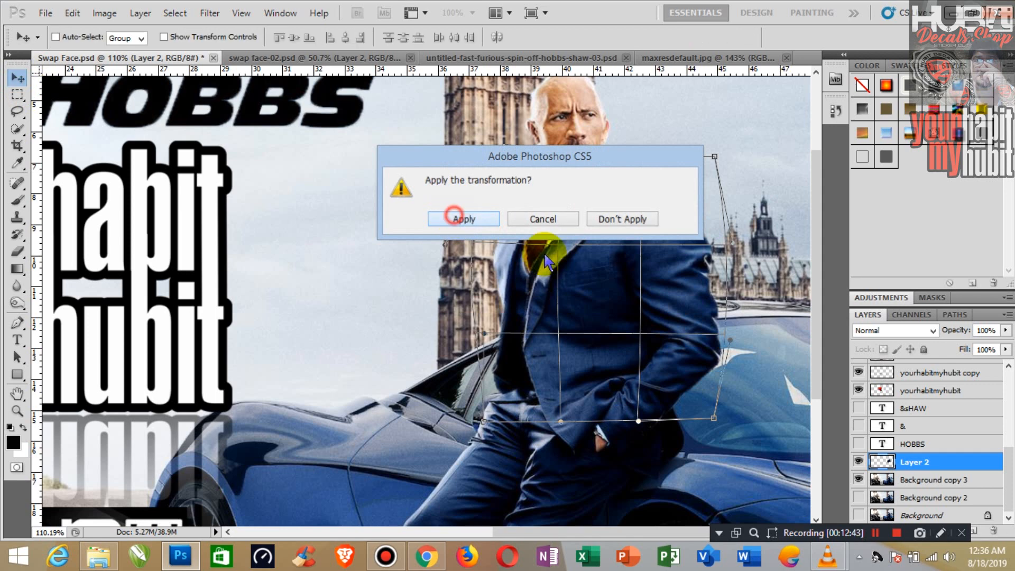
# Save the file and compare the suited man's build with and without the rewarped Layer 2.
pyautogui.hotkey('ctrl', 's')
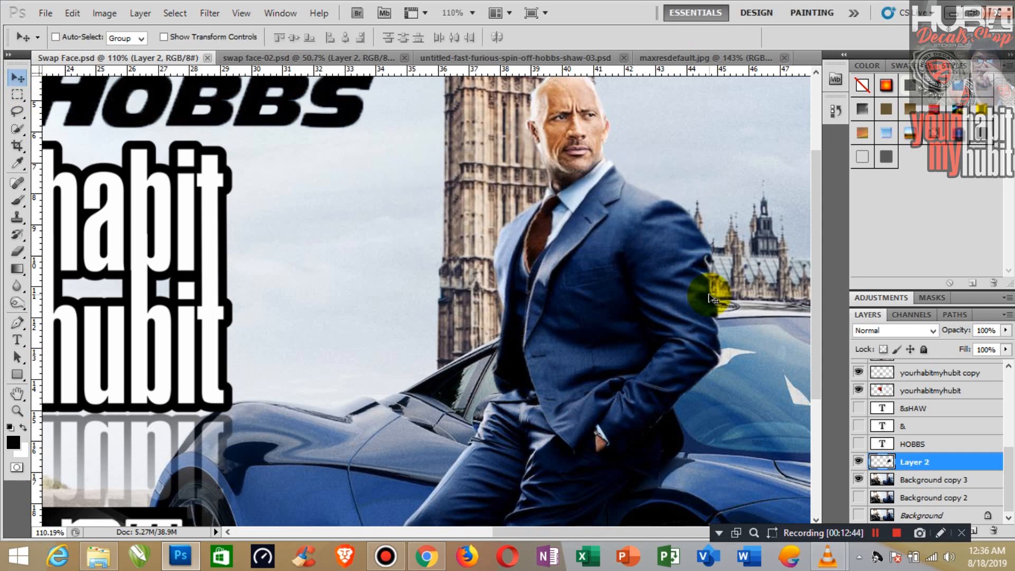
pyautogui.click(858, 462)
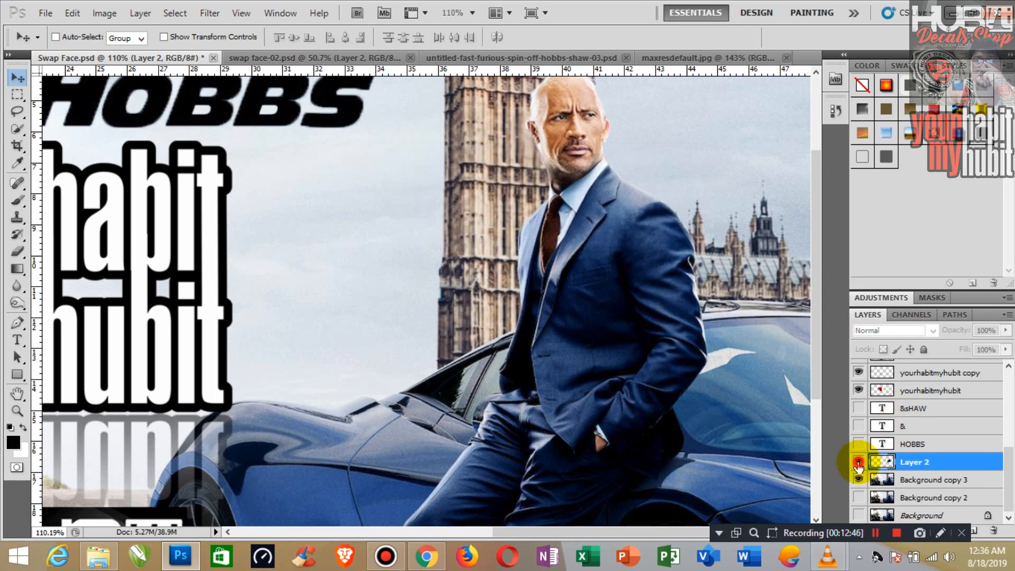
pyautogui.click(859, 462)
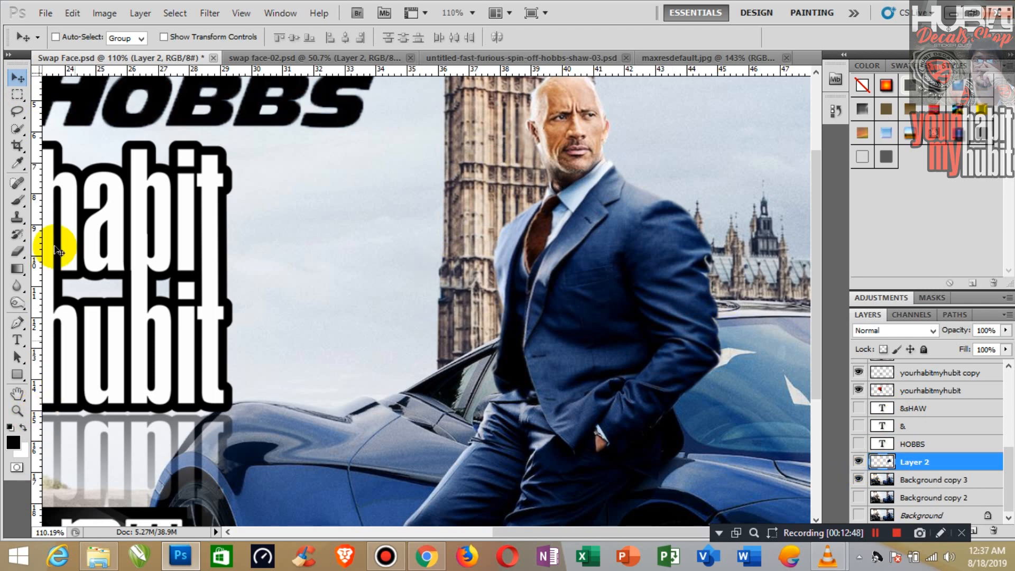
# Zoom out to about 54% and examine the whole face-swap poster.
pyautogui.click(17, 410)
pyautogui.moveTo(356, 426); pyautogui.dragTo(300, 324)
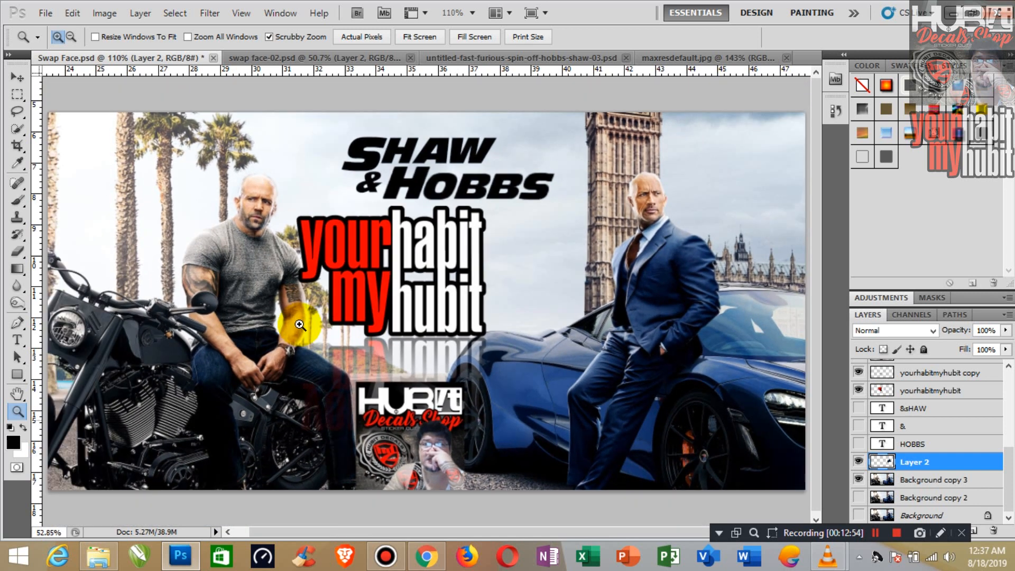
pyautogui.press('v')
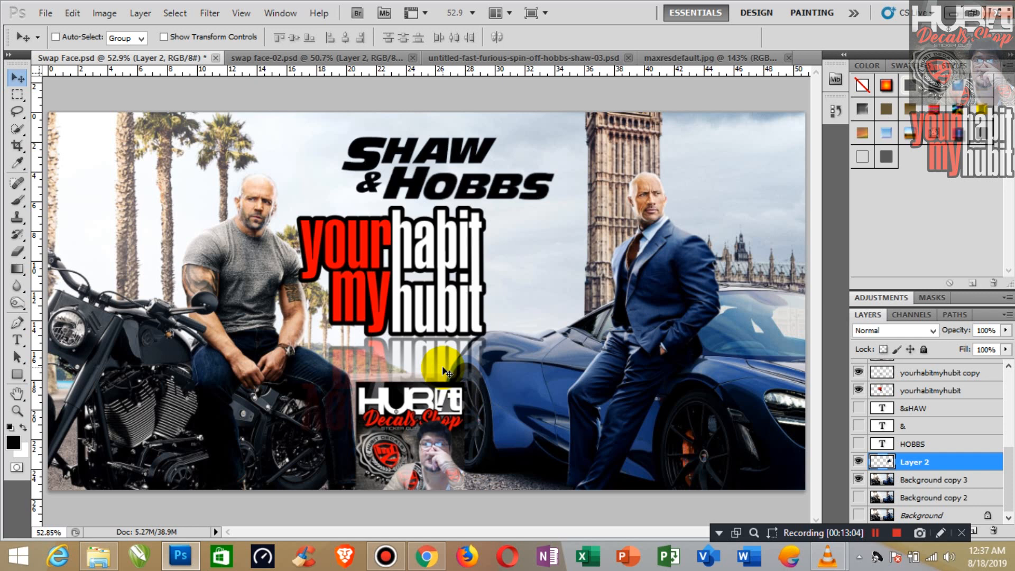
pyautogui.click(17, 410)
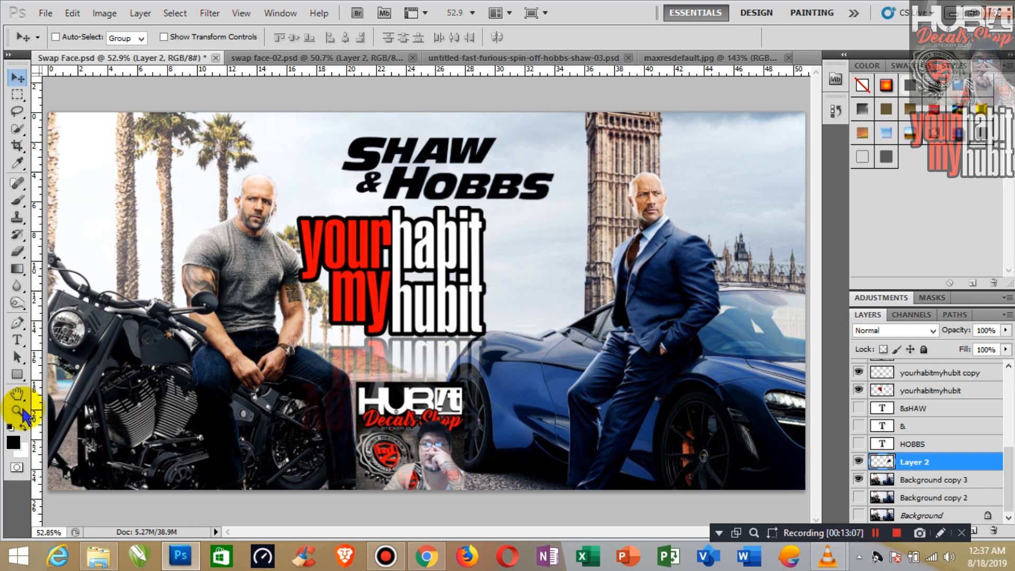
pyautogui.moveTo(317, 386); pyautogui.dragTo(324, 386)
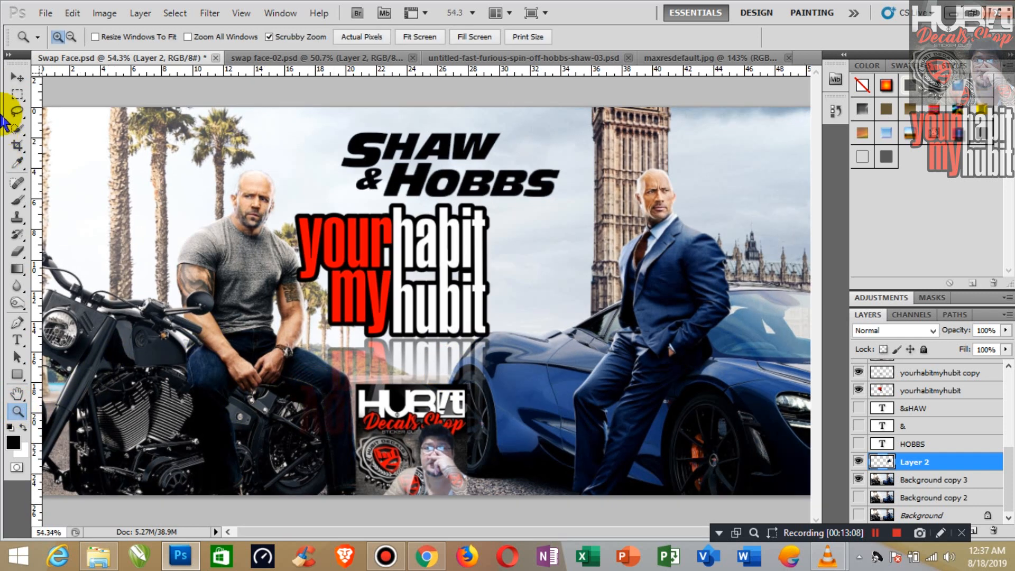
pyautogui.click(17, 77)
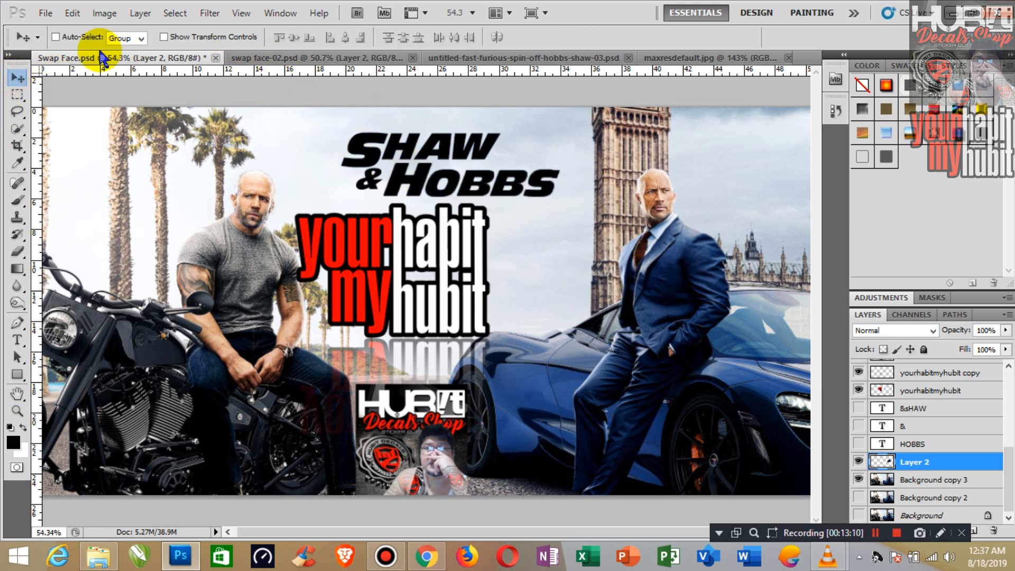
# Look over the open untitled-fast-furious-spin-off-hobbs-shaw-03.psd and maxresdefault.jpg images.
pyautogui.click(317, 58)
pyautogui.click(464, 61)
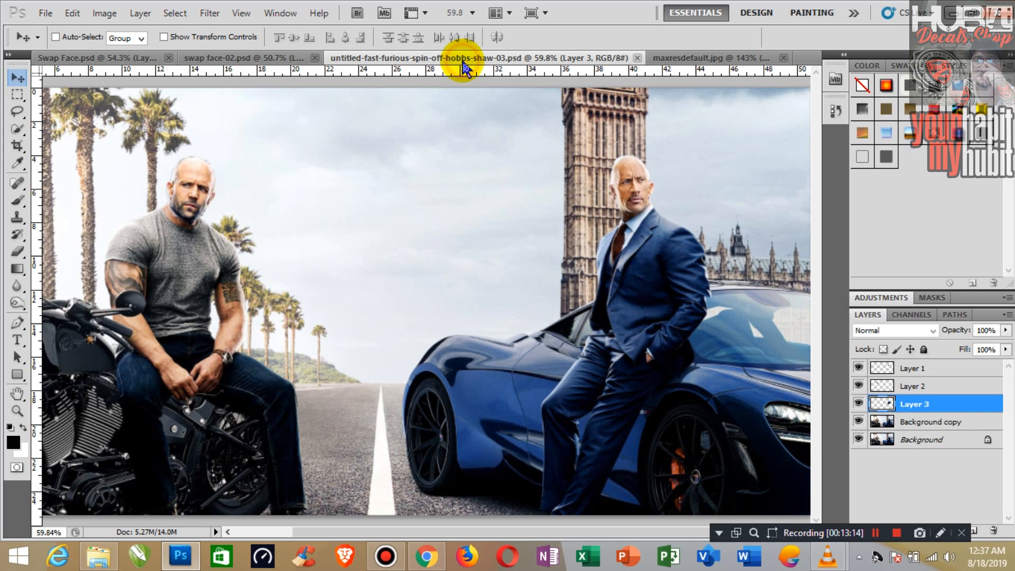
pyautogui.click(662, 59)
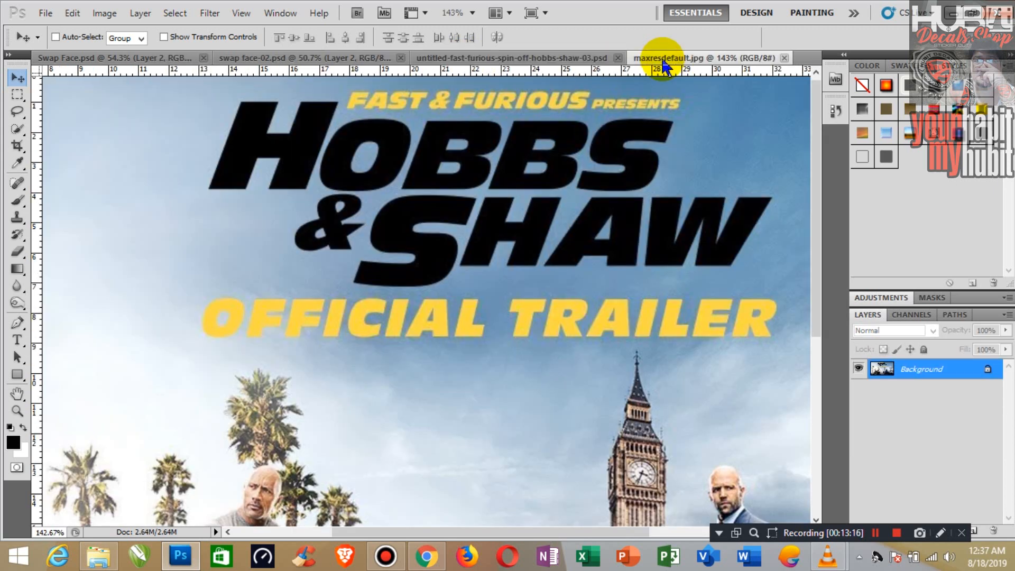
pyautogui.click(450, 60)
# Switch to swap face-02.psd and add the text FOLLOW in the upper sky beside the motorcycle man.
pyautogui.click(306, 59)
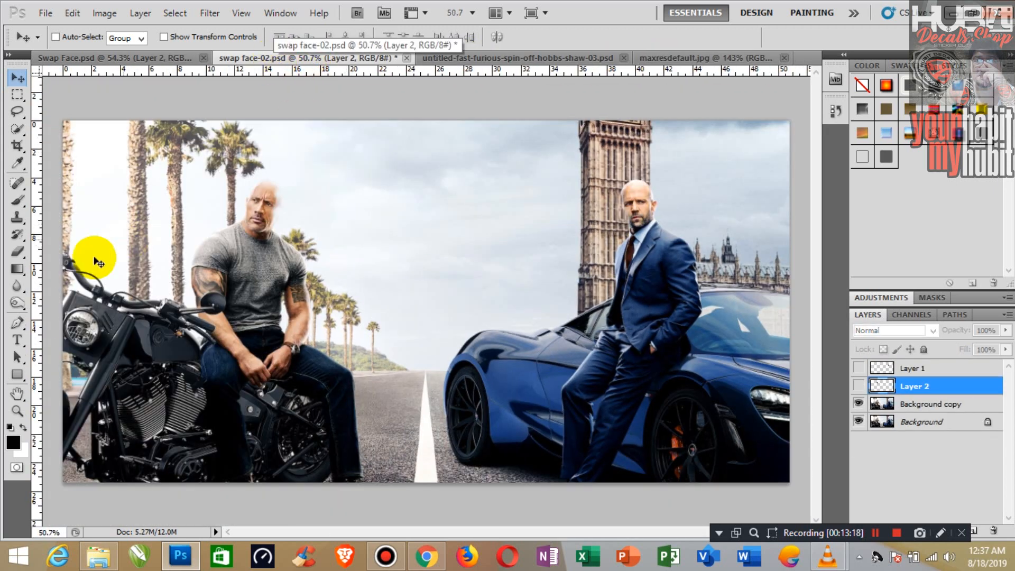
pyautogui.click(17, 340)
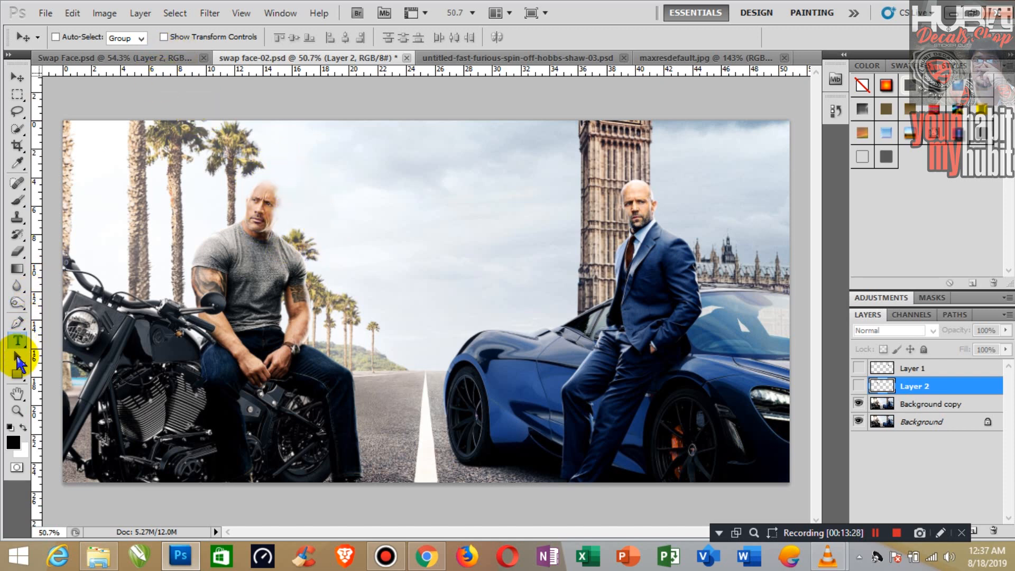
pyautogui.click(18, 340)
pyautogui.click(329, 175)
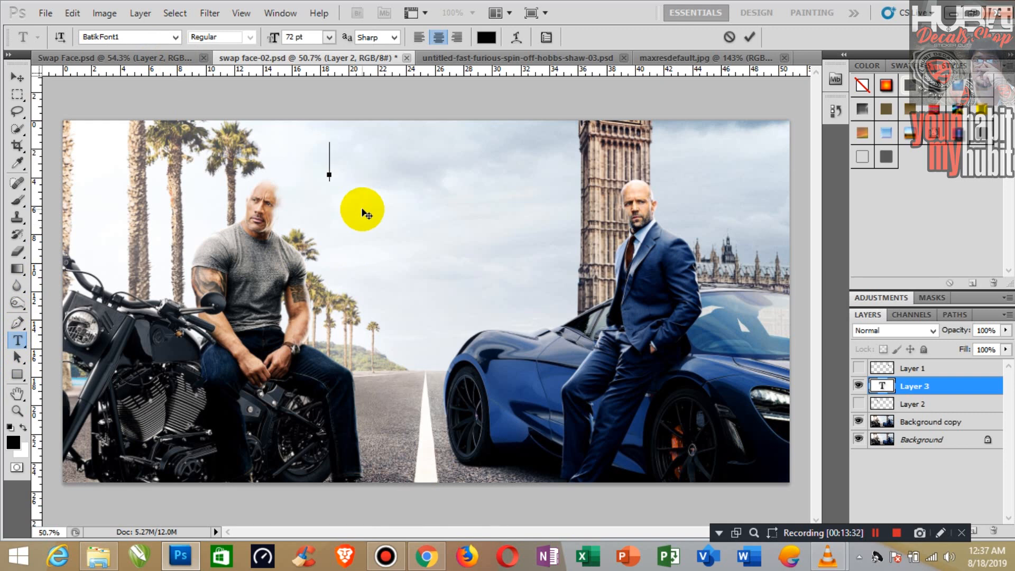
pyautogui.write('FOLLOW')
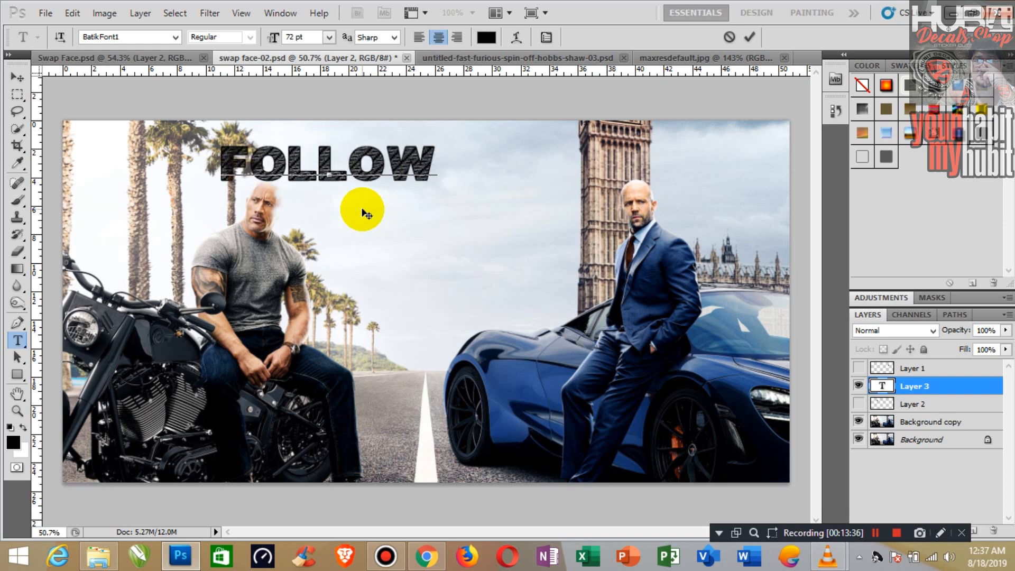
pyautogui.write(' |subscribe')
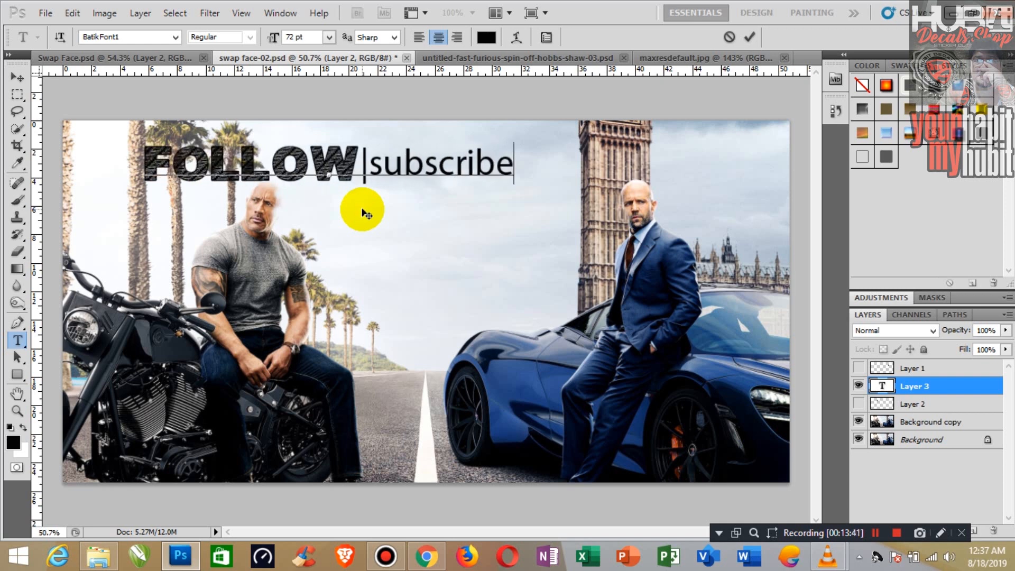
pyautogui.press('BackSpace')
pyautogui.press('BackSpace')
pyautogui.press('BackSpace')
pyautogui.press('BackSpace')
pyautogui.press('BackSpace')
pyautogui.press('BackSpace')
pyautogui.press('BackSpace')
pyautogui.press('BackSpace')
pyautogui.press('BackSpace')
pyautogui.press('BackSpace')
pyautogui.press('BackSpace')
pyautogui.press('BackSpace')
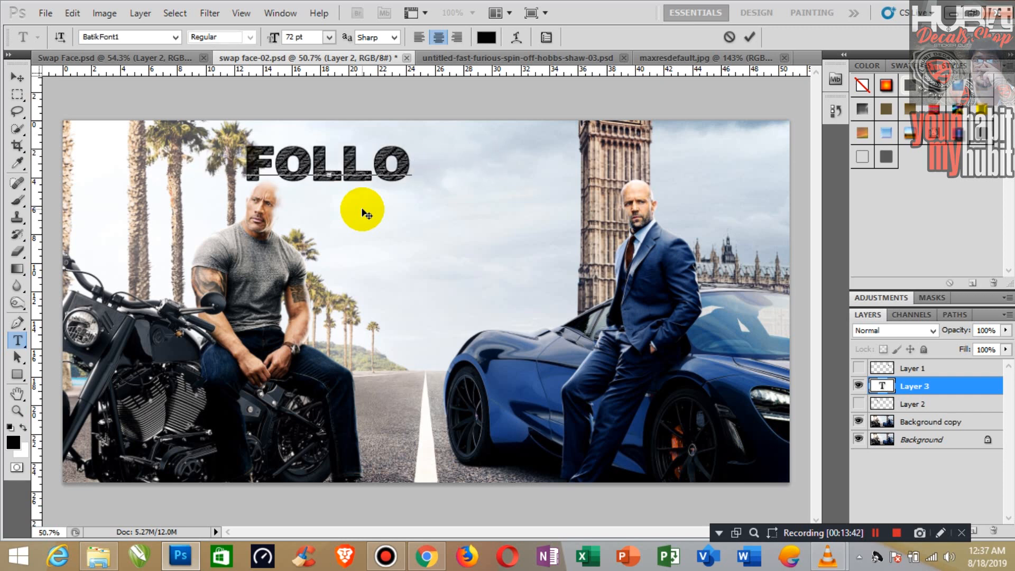
pyautogui.write('W')
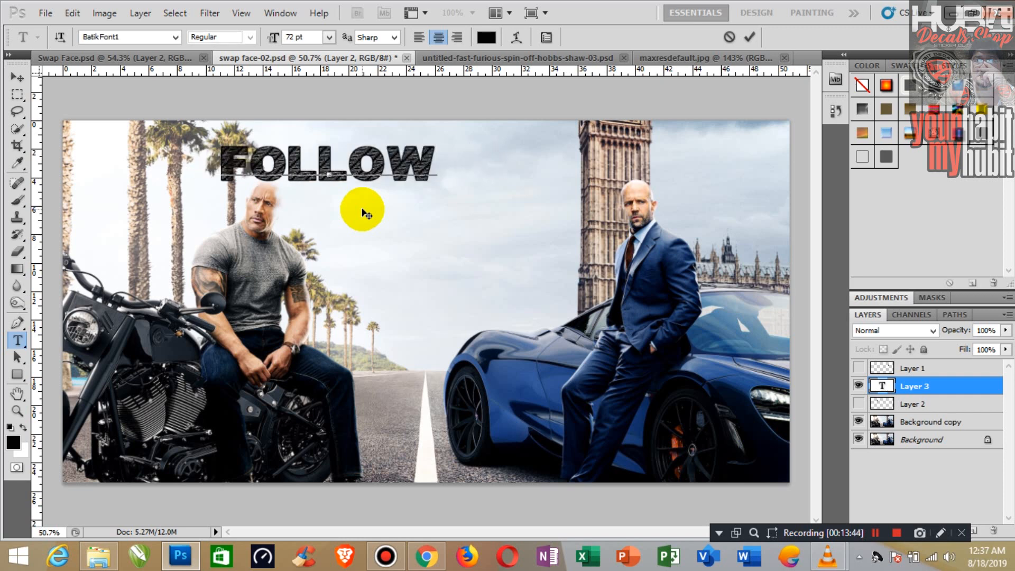
pyautogui.write(' | ')
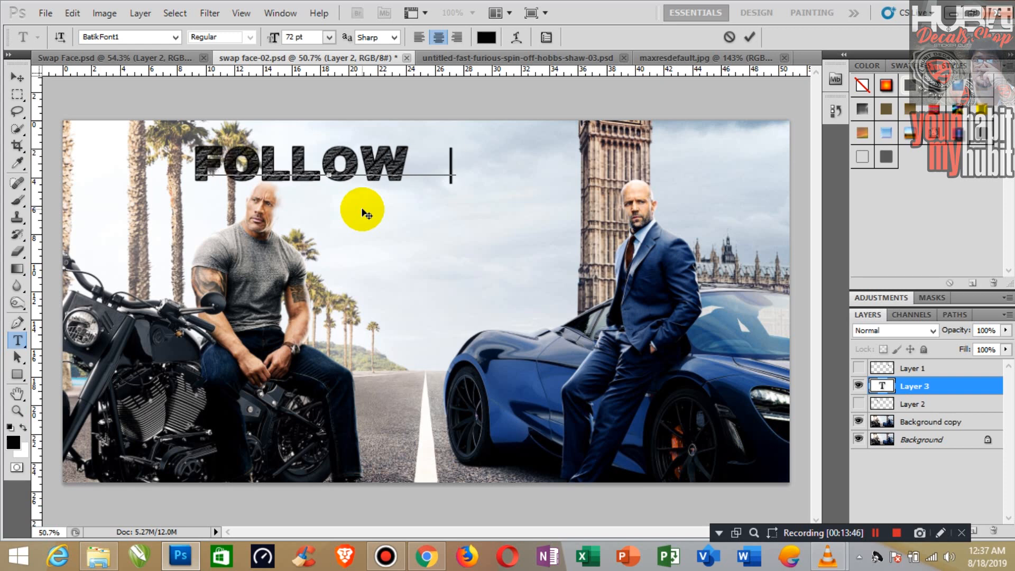
pyautogui.write('s')
pyautogui.press('BackSpace')
pyautogui.write('Subscribe')
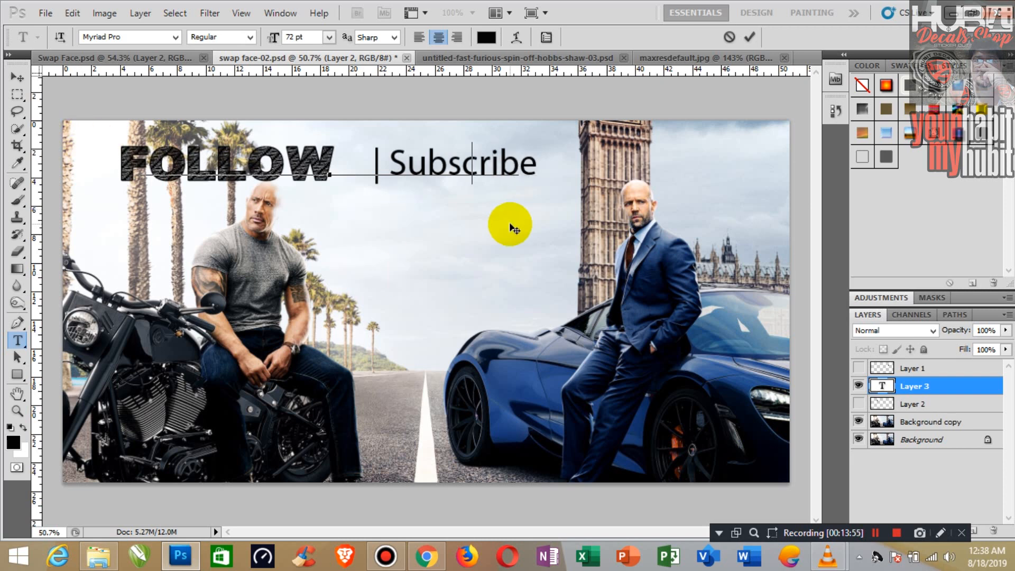
pyautogui.press('BackSpace')
pyautogui.press('BackSpace')
pyautogui.press('BackSpace')
pyautogui.press('BackSpace')
pyautogui.press('BackSpace')
pyautogui.press('BackSpace')
pyautogui.press('BackSpace')
pyautogui.press('BackSpace')
pyautogui.press('BackSpace')
pyautogui.press('BackSpace')
pyautogui.press('BackSpace')
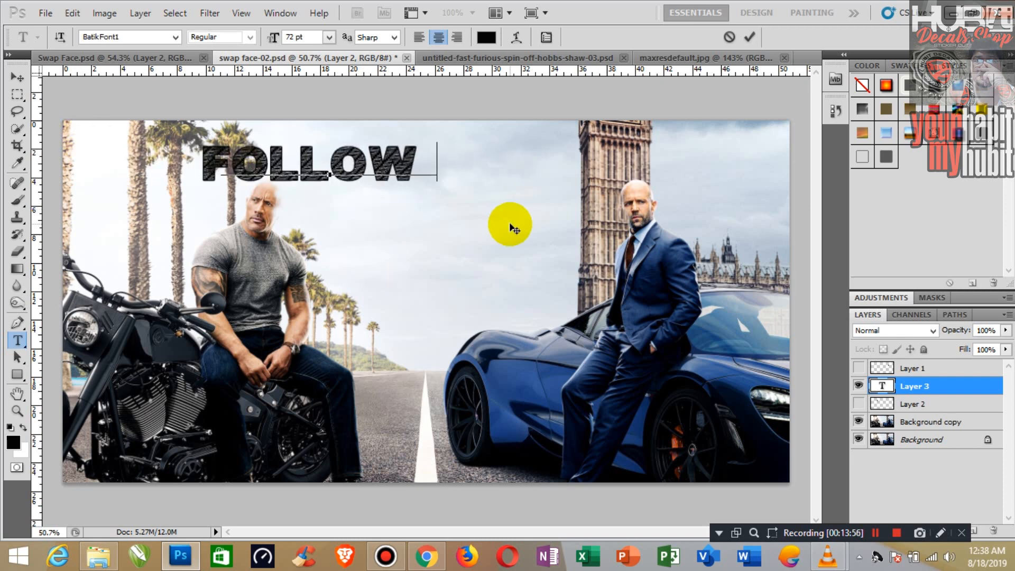
pyautogui.press('BackSpace')
# Append a vertical bar and SUBSCRIBE to the FOLLOW text so the line reads FOLLOW|SUBSCRIBE.
pyautogui.write('|')
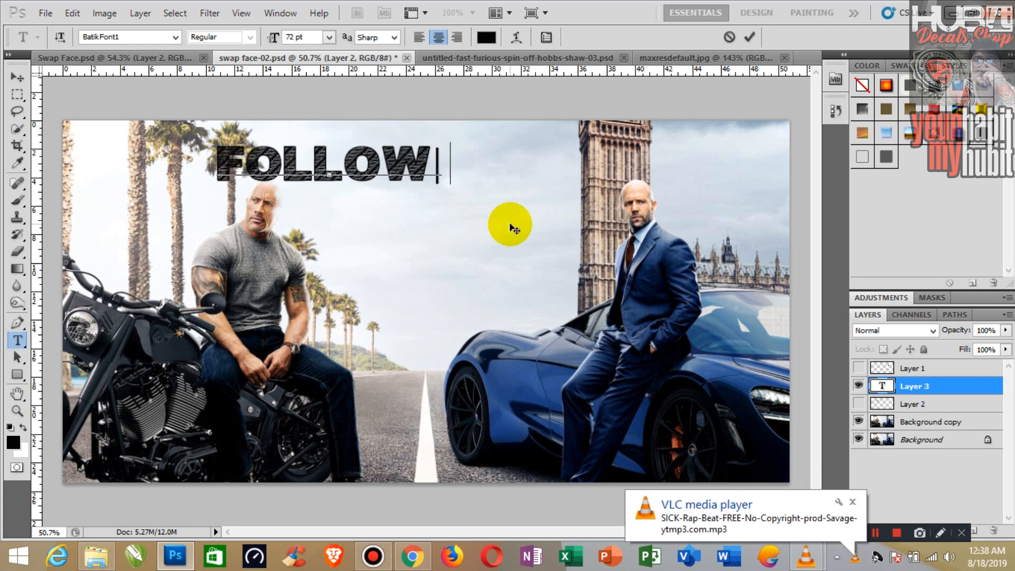
pyautogui.write('SUBSCRIBE')
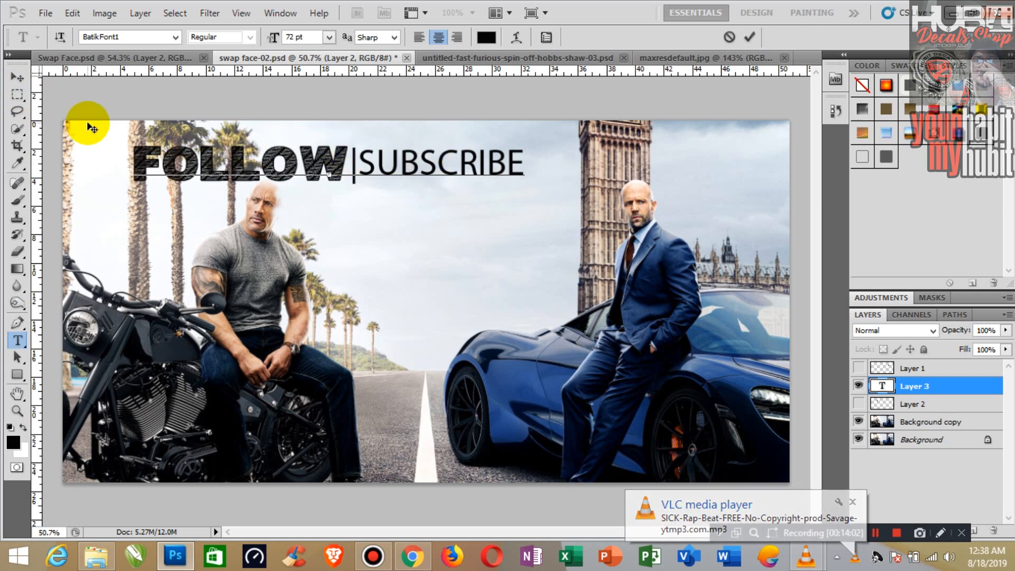
# Try BatikDayakFont on the whole FOLLOW|SUBSCRIBE text.
pyautogui.hotkey('ctrl', 'a')
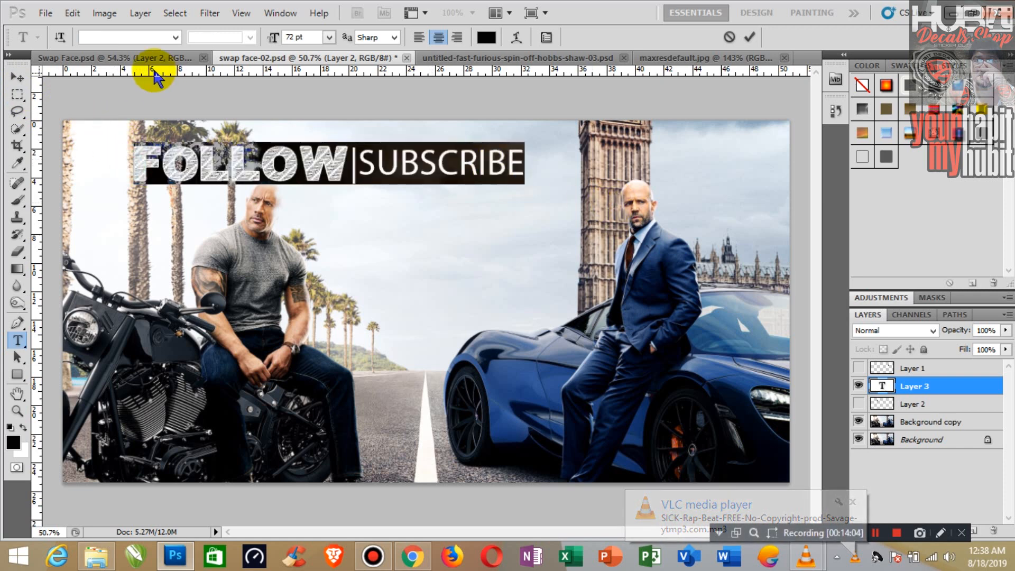
pyautogui.click(159, 35)
pyautogui.write('Ba')
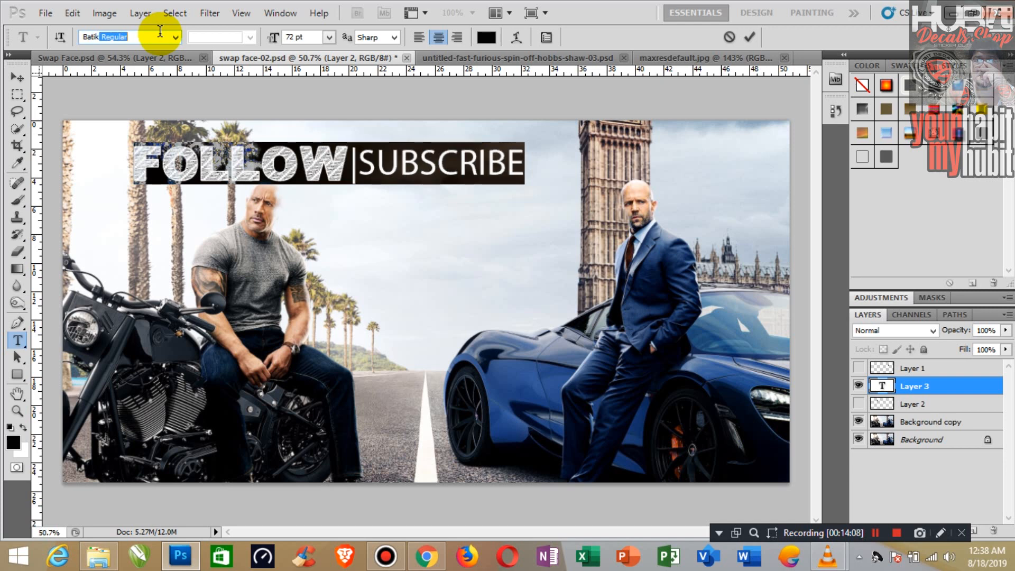
pyautogui.write('tik')
pyautogui.press('Return')
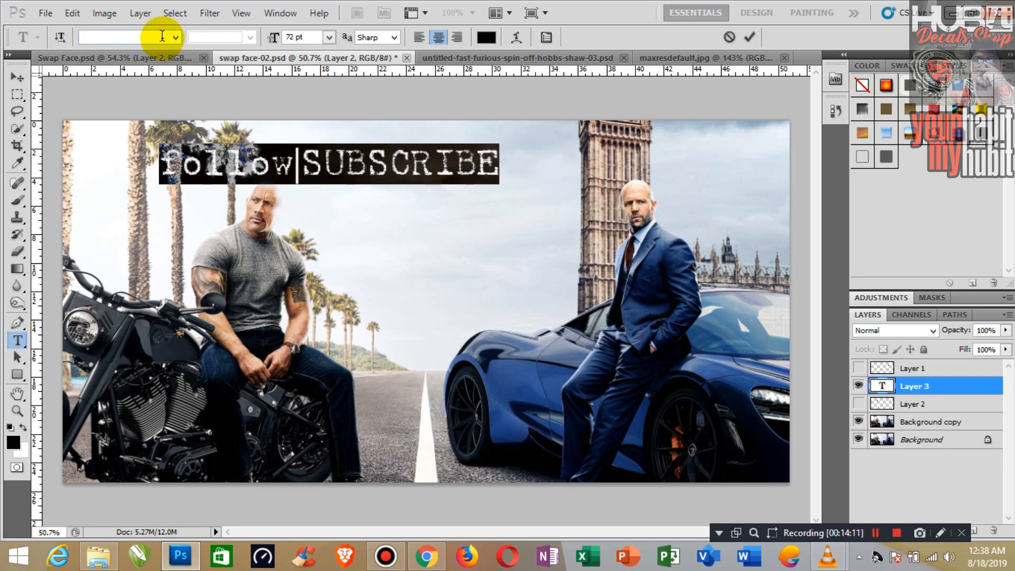
pyautogui.click(176, 38)
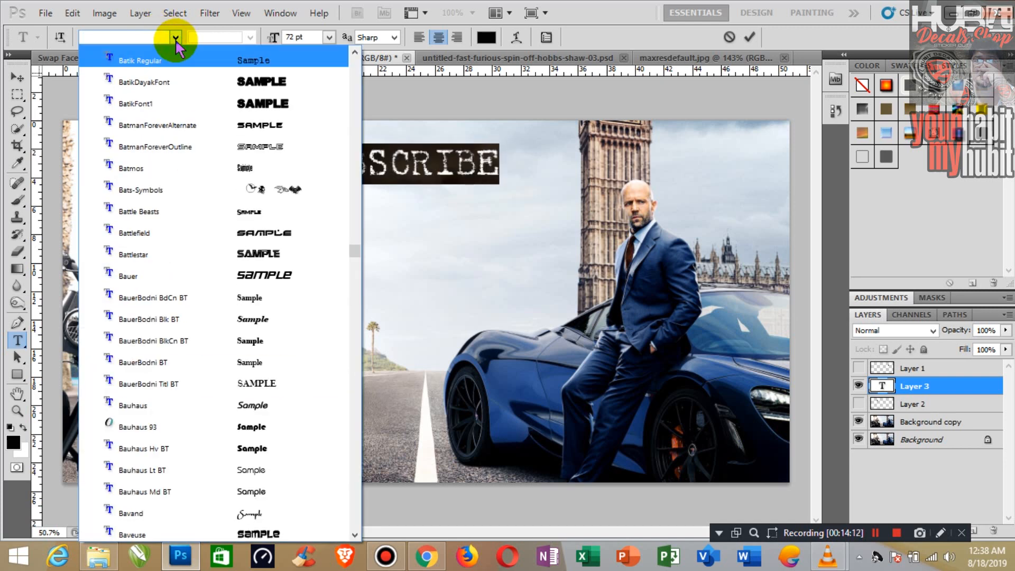
pyautogui.click(207, 82)
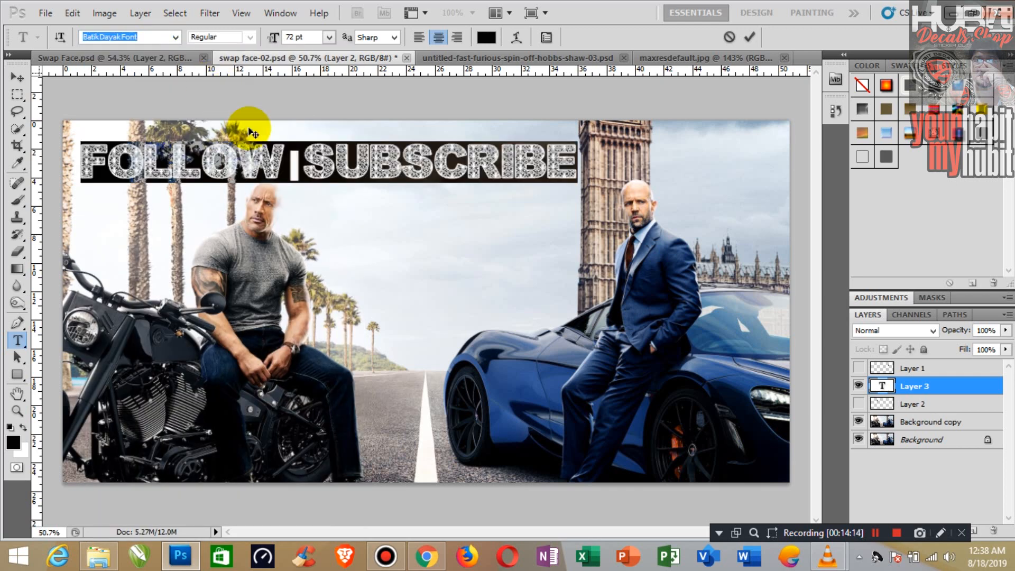
pyautogui.click(250, 153)
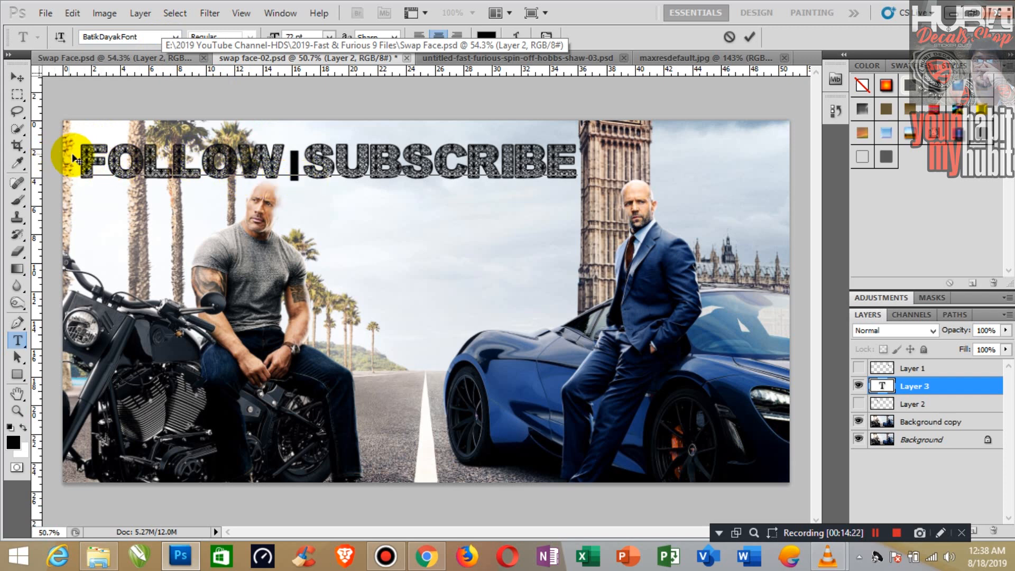
# Set the whole FOLLOW|SUBSCRIBE text in BatikFont1.
pyautogui.moveTo(78, 156); pyautogui.dragTo(579, 221)
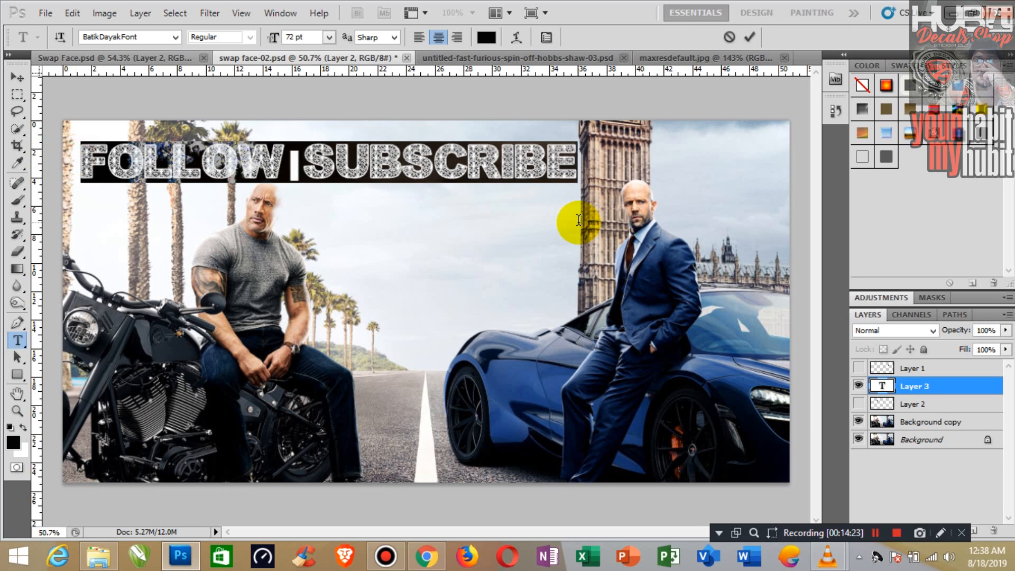
pyautogui.click(175, 37)
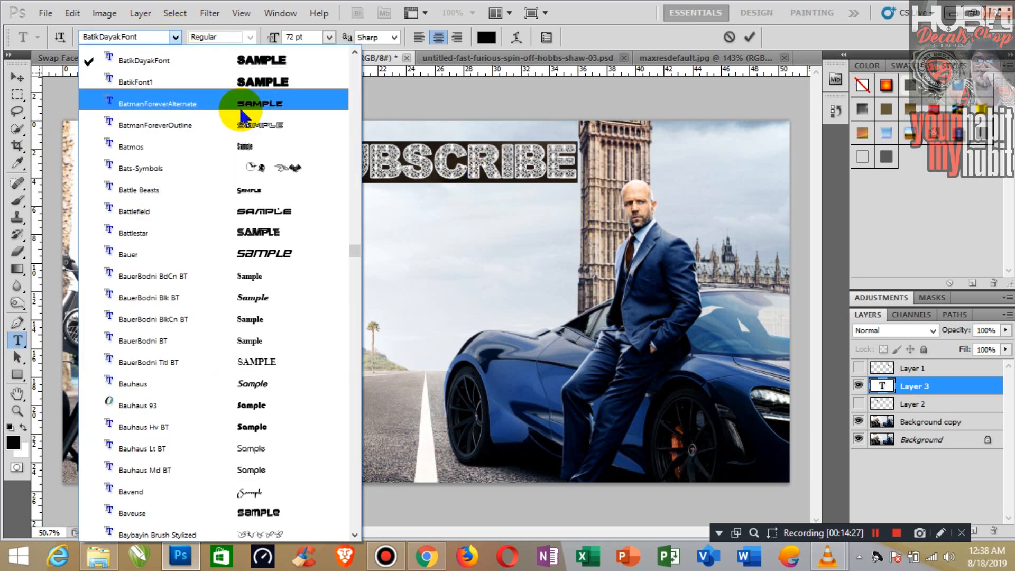
pyautogui.click(254, 93)
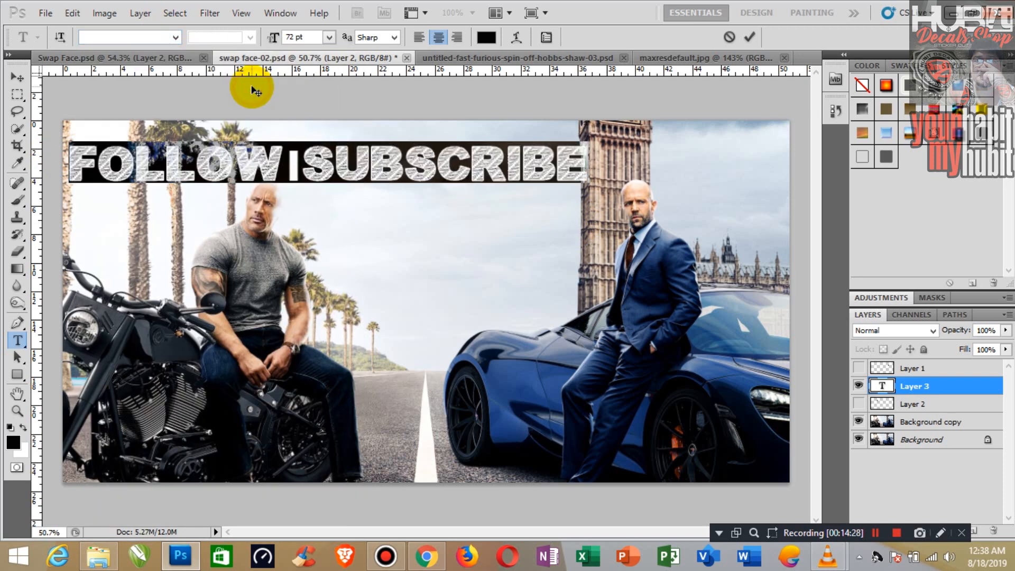
# Colour the FOLLOW|SUBSCRIBE text red (#f50213) and move it sideways toward the clock tower, slightly higher in the sky.
pyautogui.click(14, 442)
pyautogui.click(506, 139)
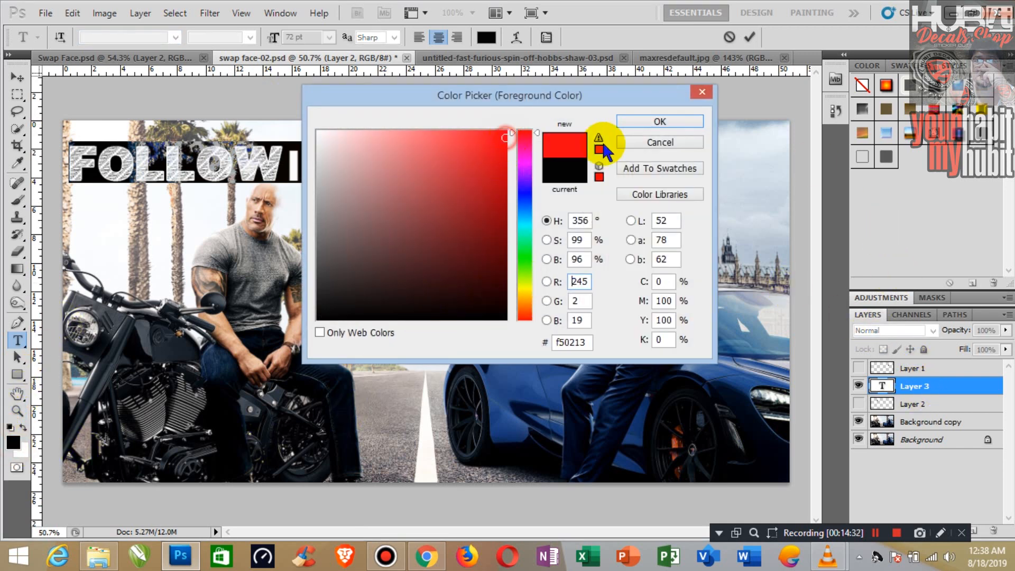
pyautogui.click(674, 123)
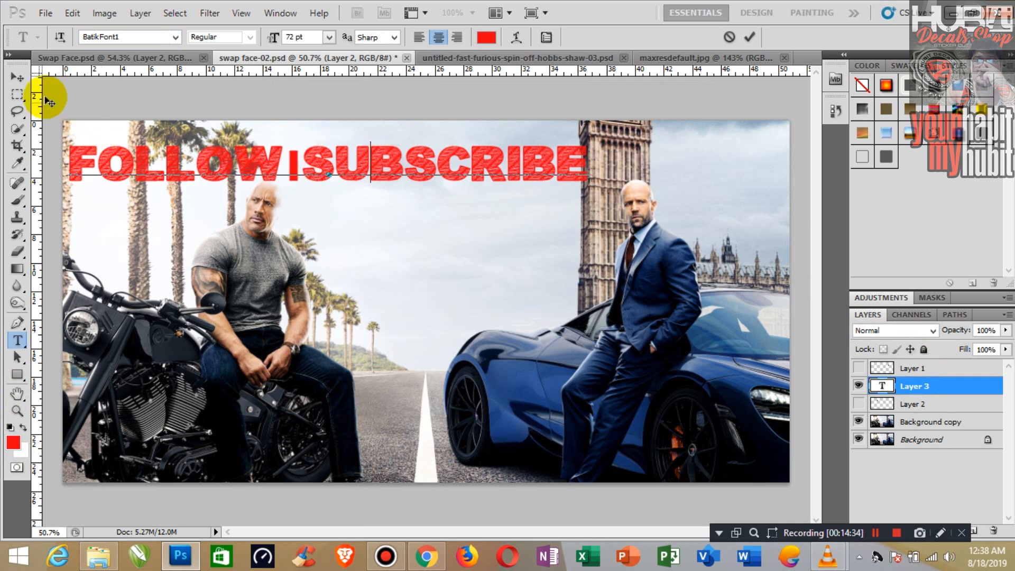
pyautogui.click(20, 77)
pyautogui.moveTo(294, 163); pyautogui.dragTo(375, 155)
# Switch to Swap Face.psd and examine the finished face-swap poster at about 58% zoom.
pyautogui.click(94, 58)
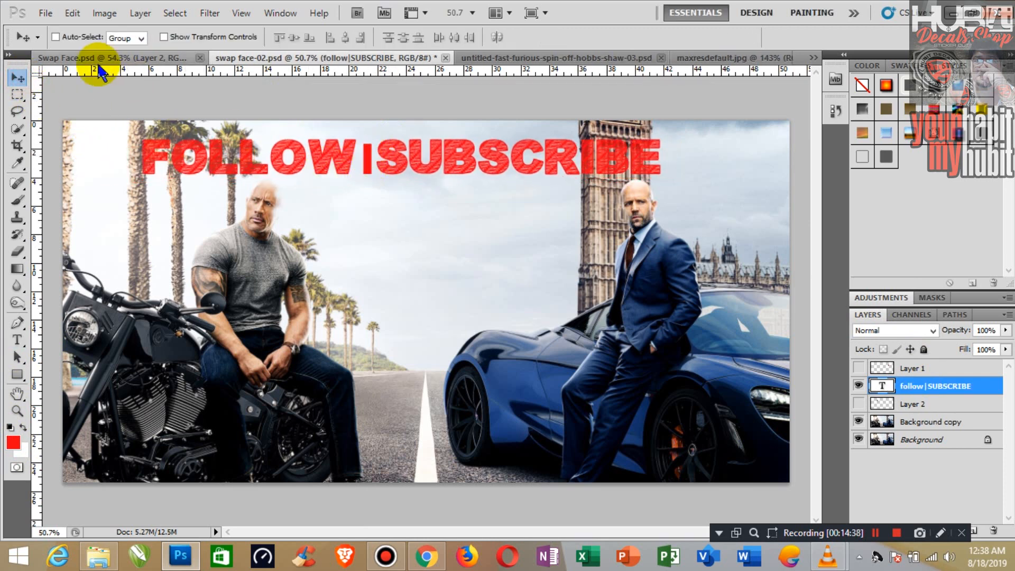
pyautogui.click(254, 62)
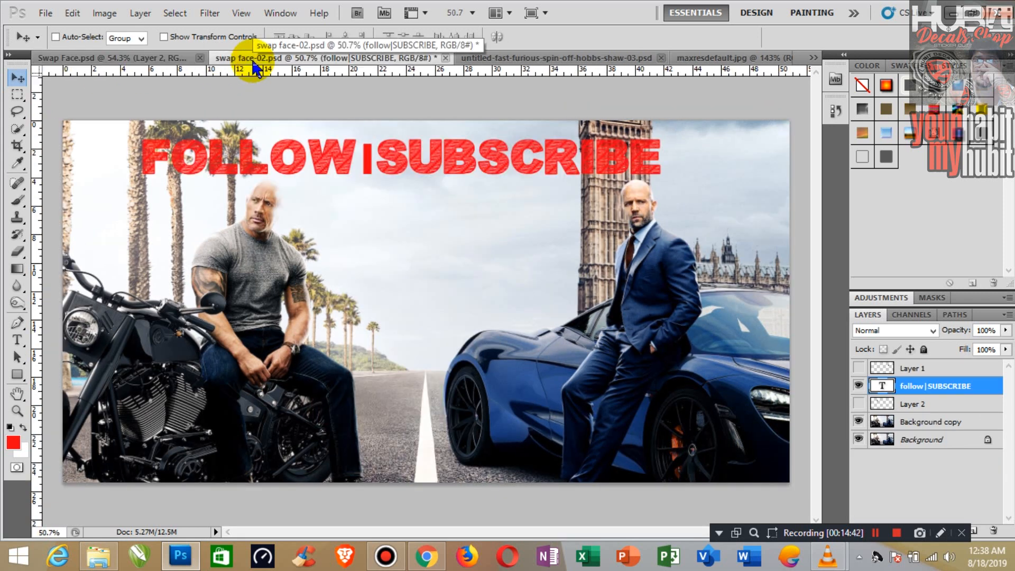
pyautogui.click(79, 59)
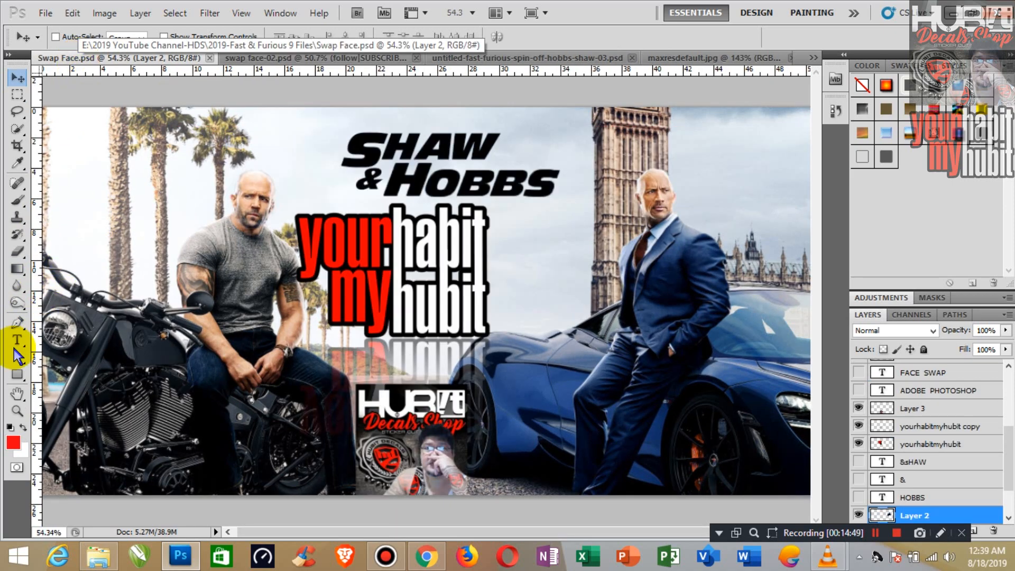
pyautogui.click(16, 412)
pyautogui.moveTo(287, 233); pyautogui.dragTo(314, 240)
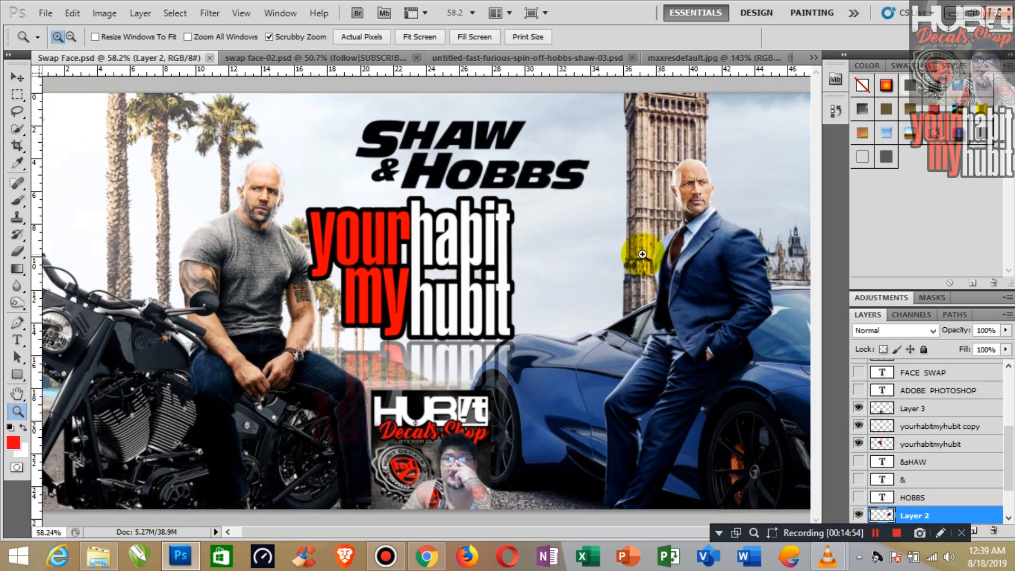
# Try moving the yourhabitmyhubit logo layer toward the motorcycle man.
pyautogui.click(16, 78)
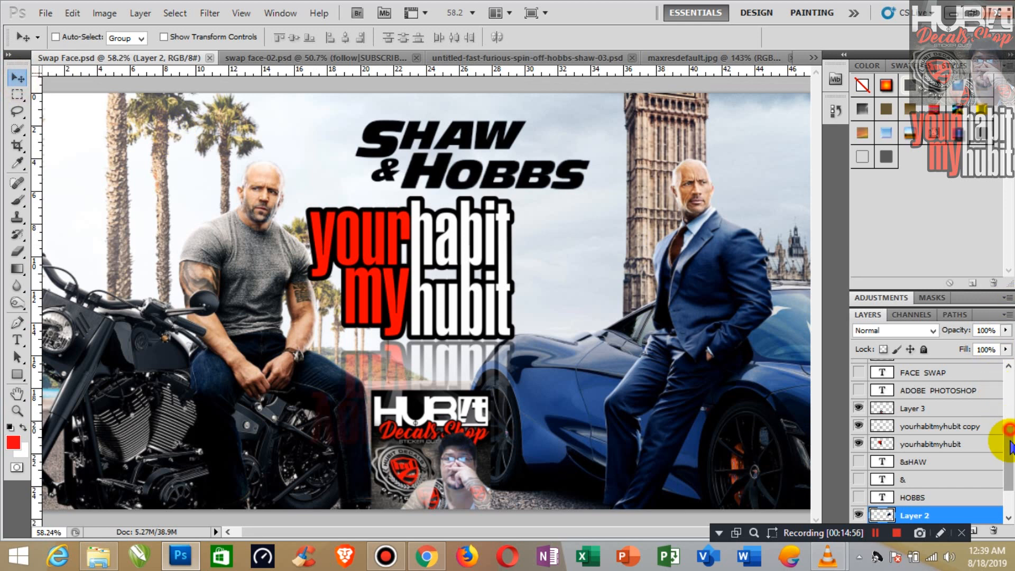
pyautogui.scroll(-3, 1008, 437)
pyautogui.click(936, 390)
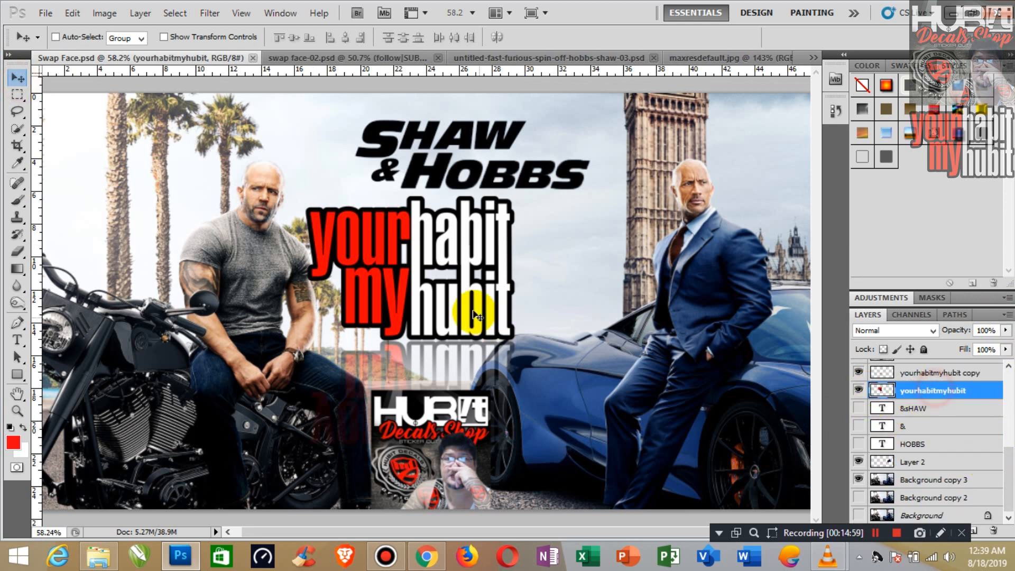
pyautogui.moveTo(475, 292); pyautogui.dragTo(355, 259)
pyautogui.hotkey('ctrl', 'z')
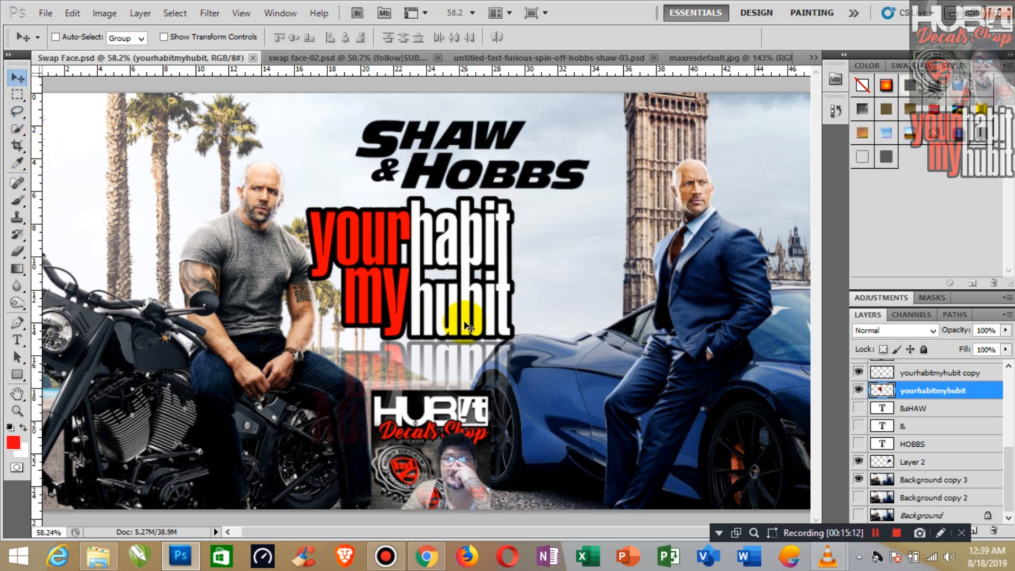
# In swap face-02.psd, break the text into FOLLOW above SUBSCRIBE without the vertical bar, and move it into the sky between the two men.
pyautogui.click(314, 58)
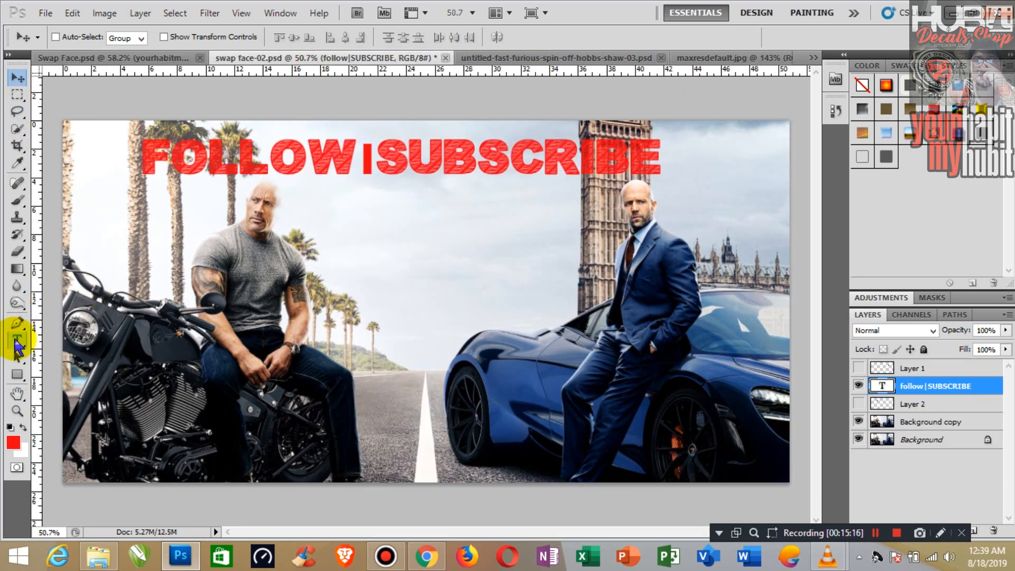
pyautogui.click(17, 339)
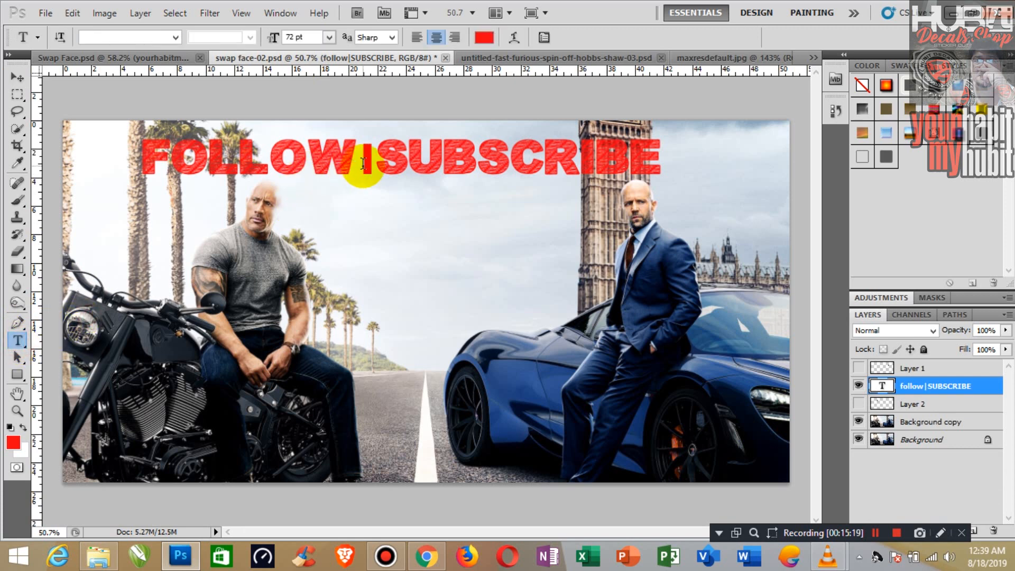
pyautogui.click(363, 163)
pyautogui.press('Return')
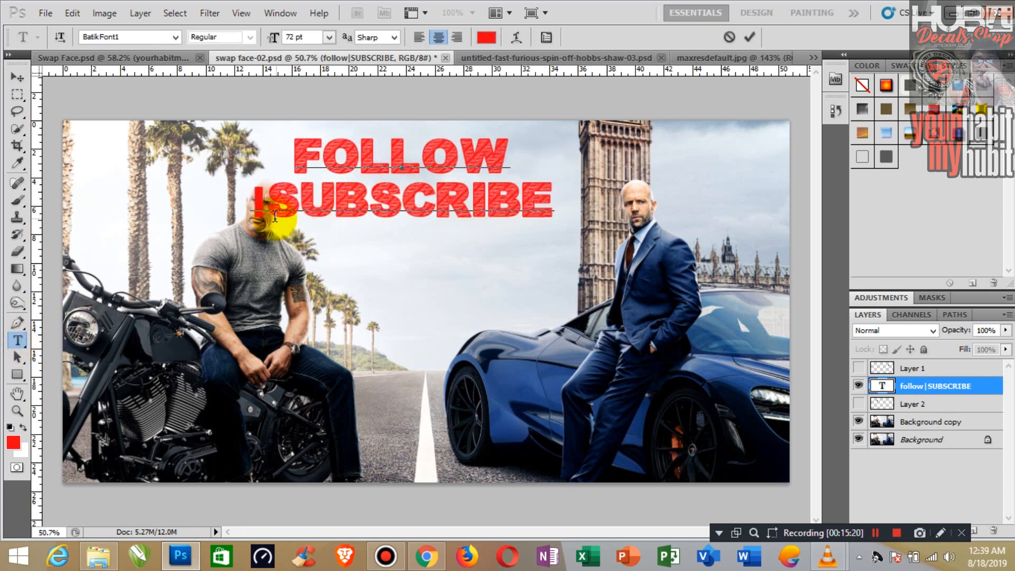
pyautogui.press('Delete')
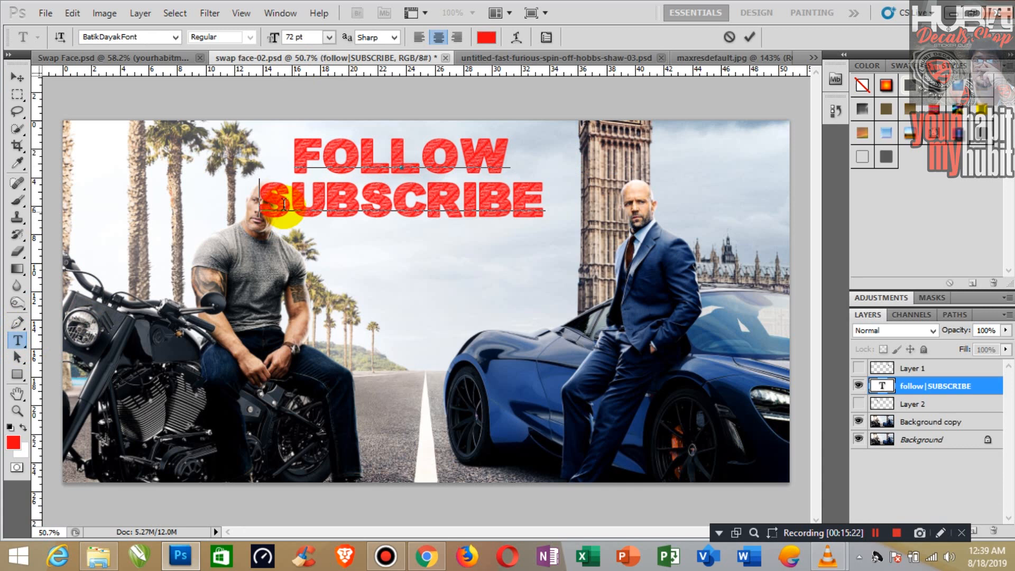
pyautogui.click(17, 80)
pyautogui.moveTo(414, 200); pyautogui.dragTo(453, 213)
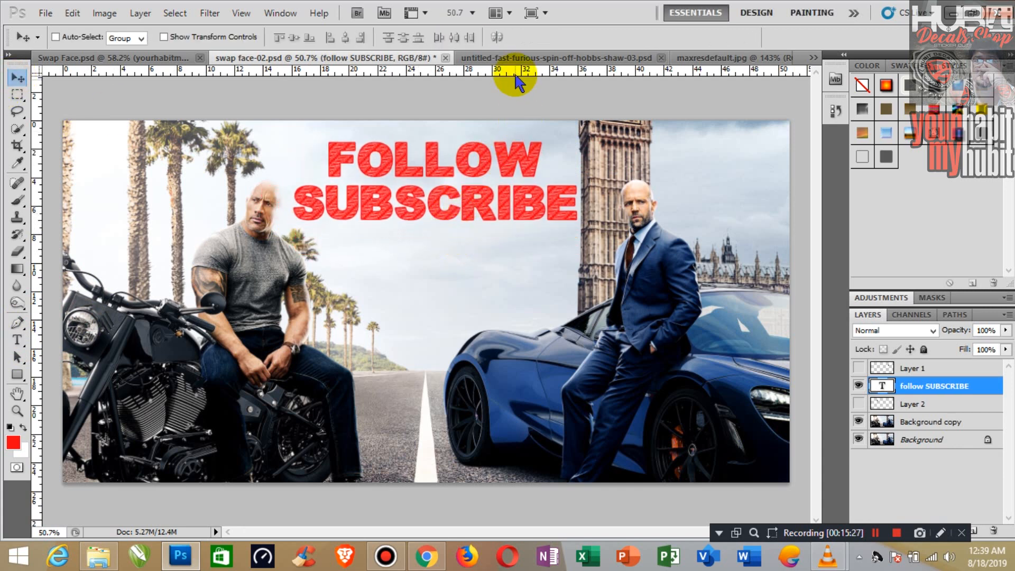
# Look through the other open images and return to the face-swap poster in Swap Face.psd.
pyautogui.click(517, 57)
pyautogui.click(712, 57)
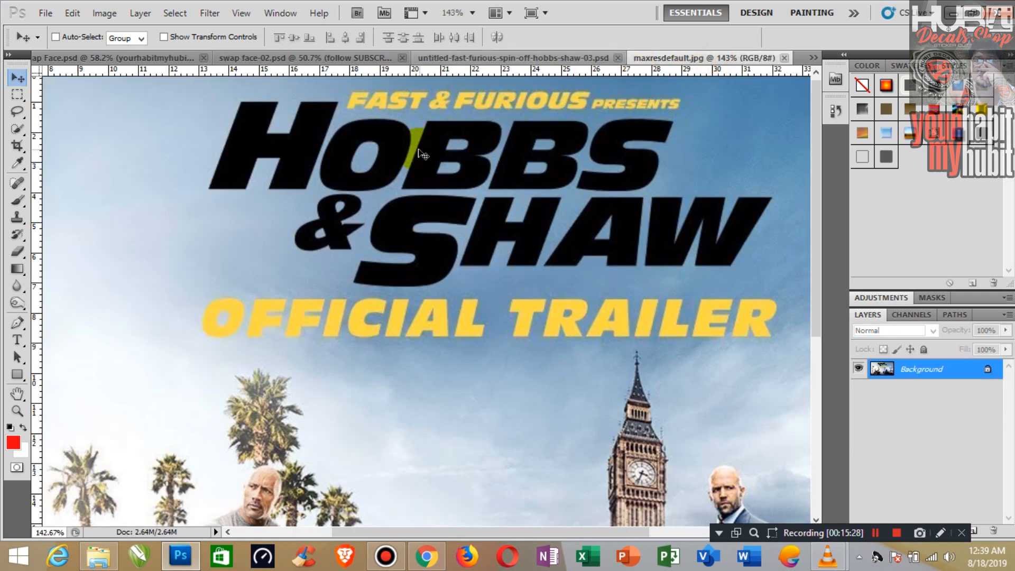
pyautogui.click(317, 57)
pyautogui.click(150, 57)
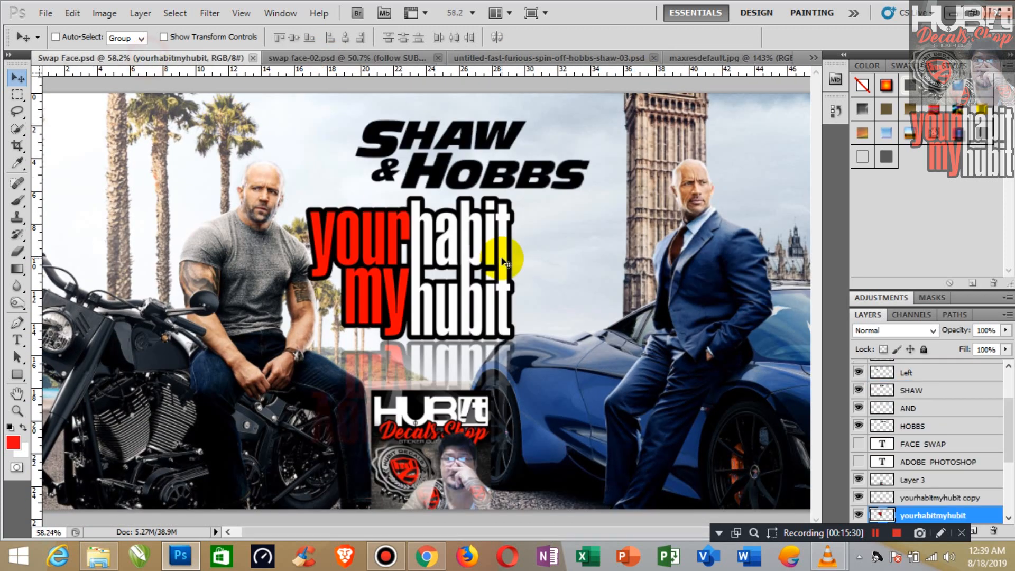